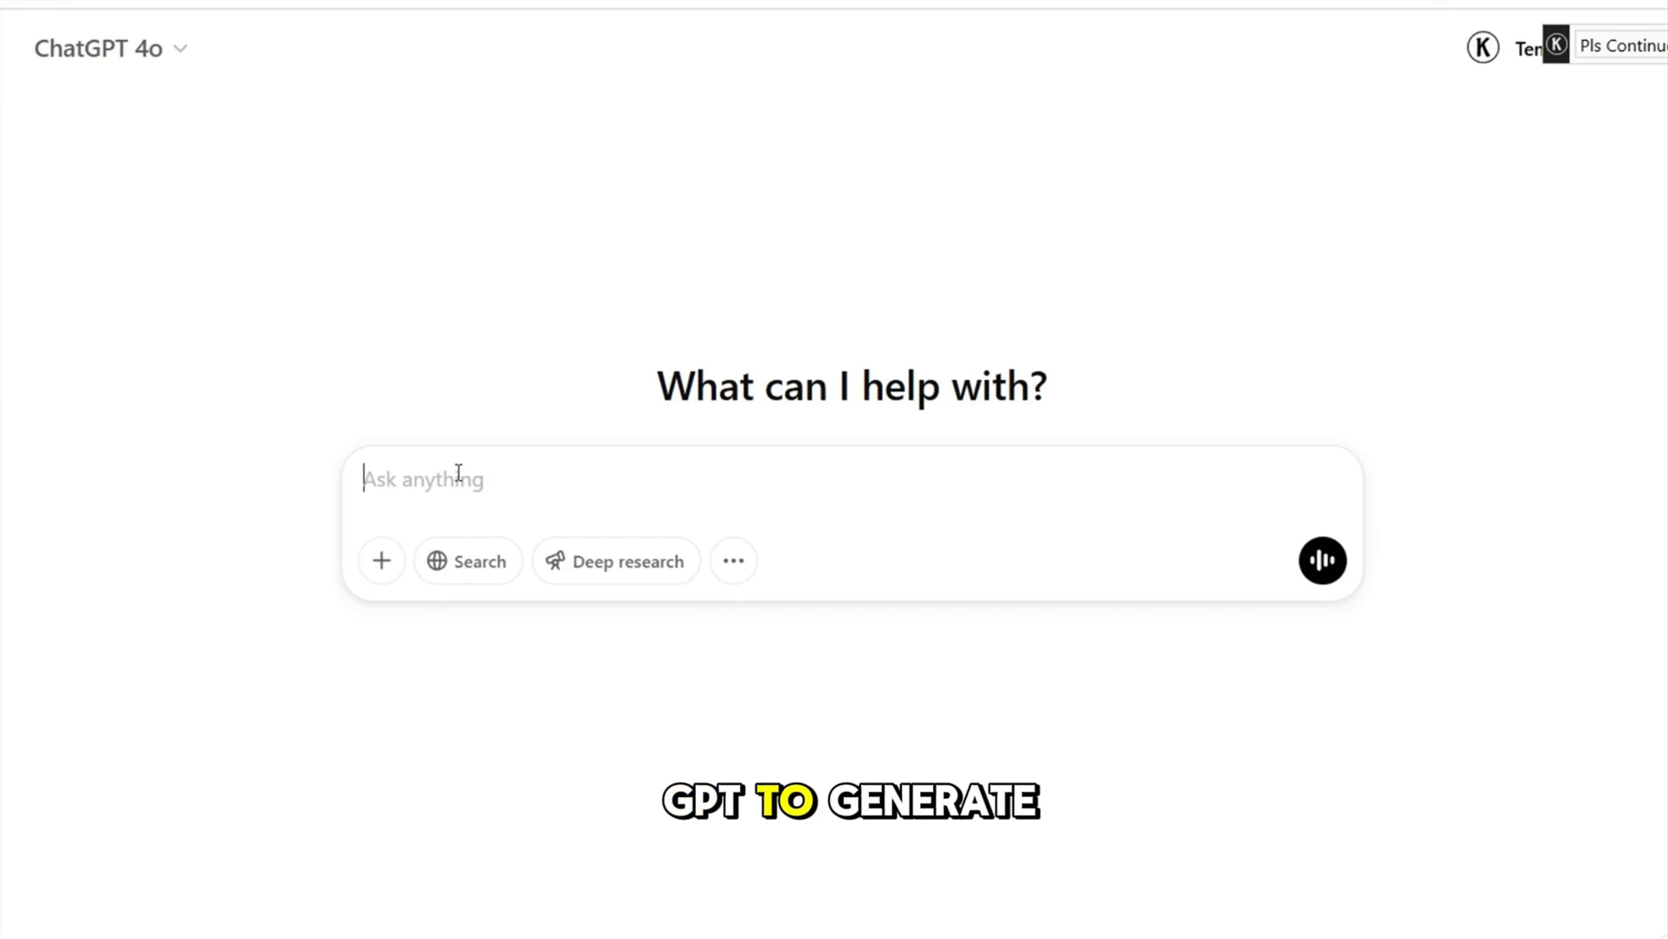
Send ChatGPT the pasted avatar request, adding that the setting should be clean and uncomplicated.
text(I want to generate a realistic AI avatar for my YouTube channel. The avatar should feature a young male in a studio environment. Please create a detailed and specific prompt that I can use with an AI image generation tool (like Leonardo AI) to create this avatar. Include details about the character's appearance, clothing, expression, and the studio setting. Make sure the prompt is clear and descriptive enough to produce a high-quality, realistic image.")
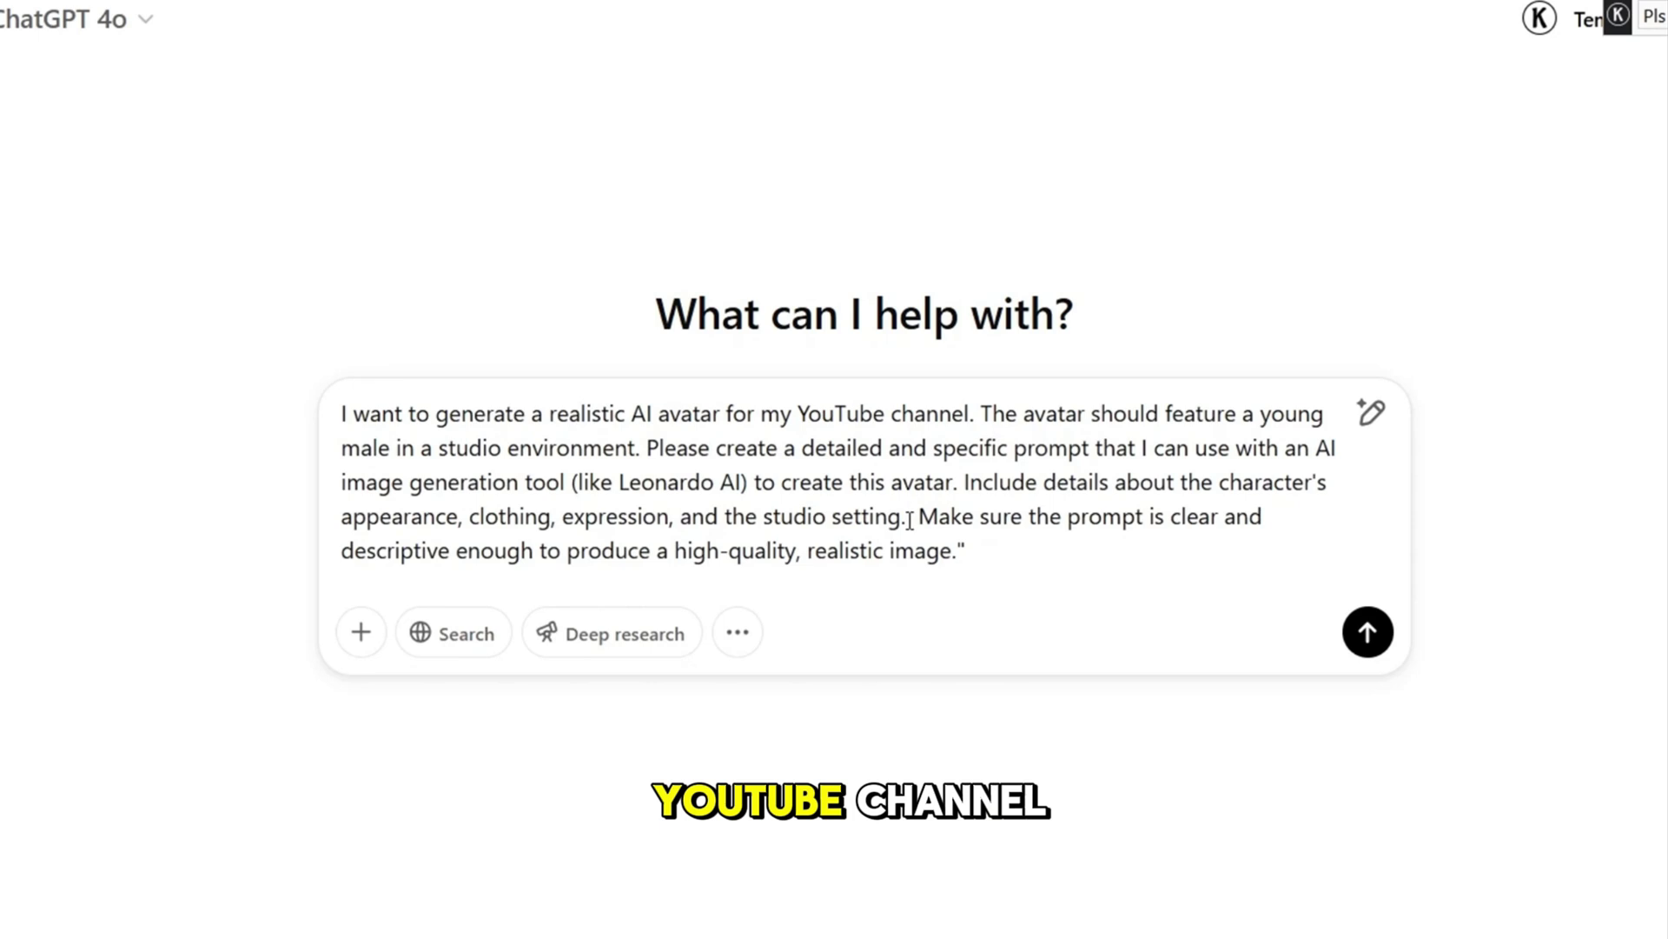
text(The settin)
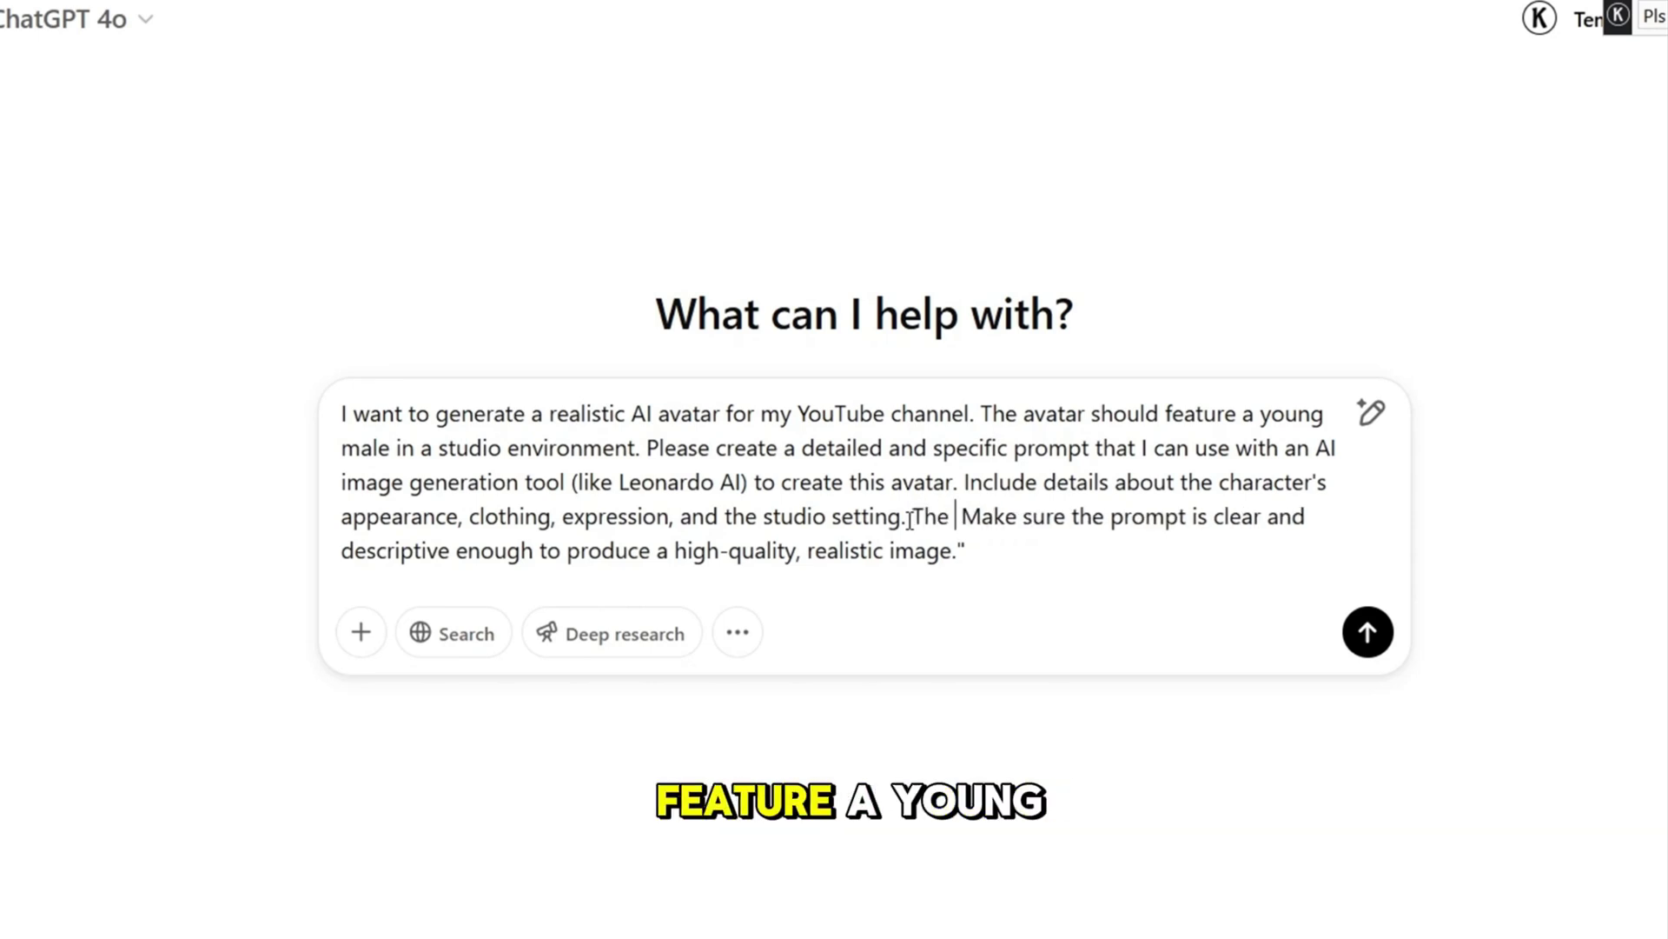
text(g sh )
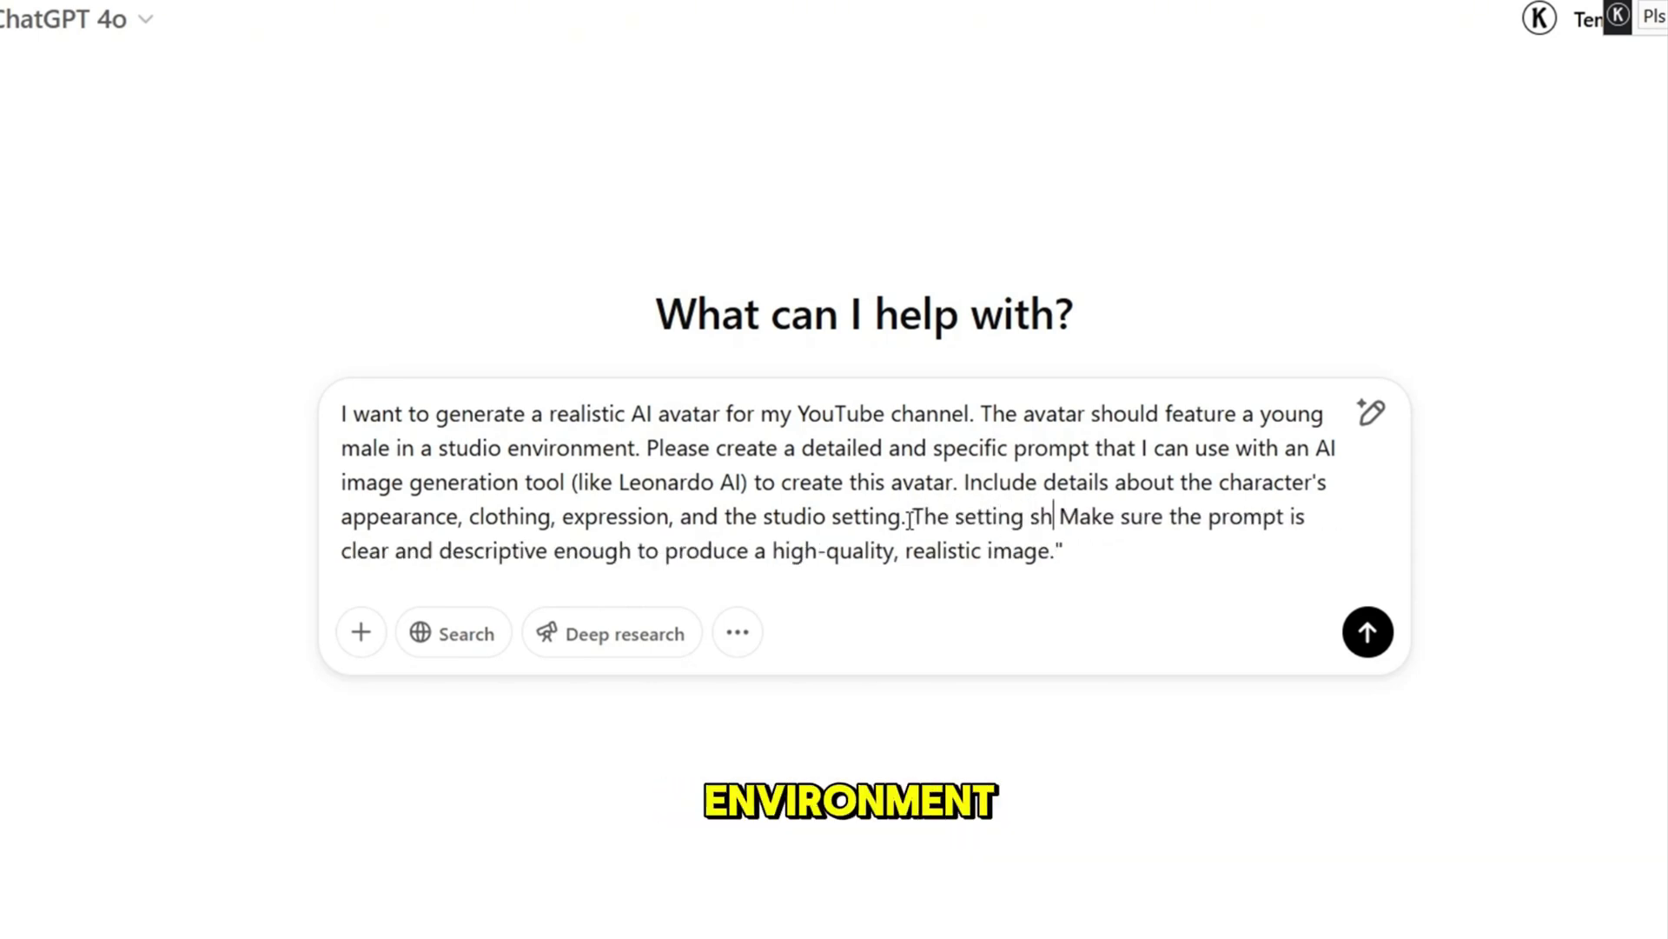
text(ould be cle)
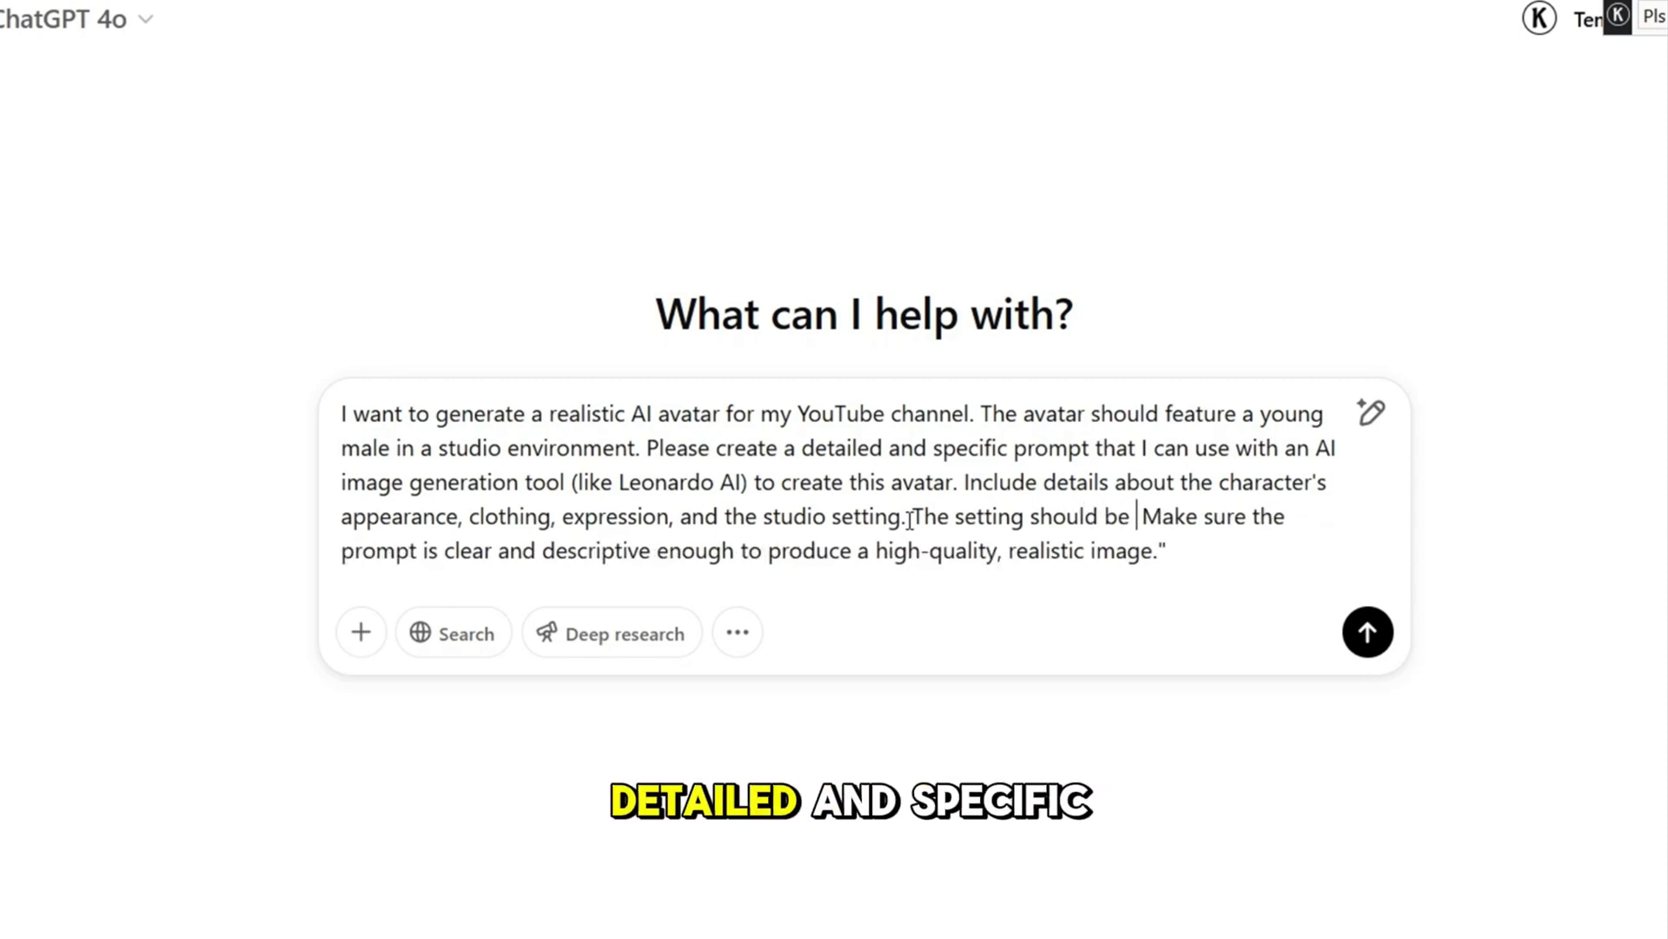
text(an)
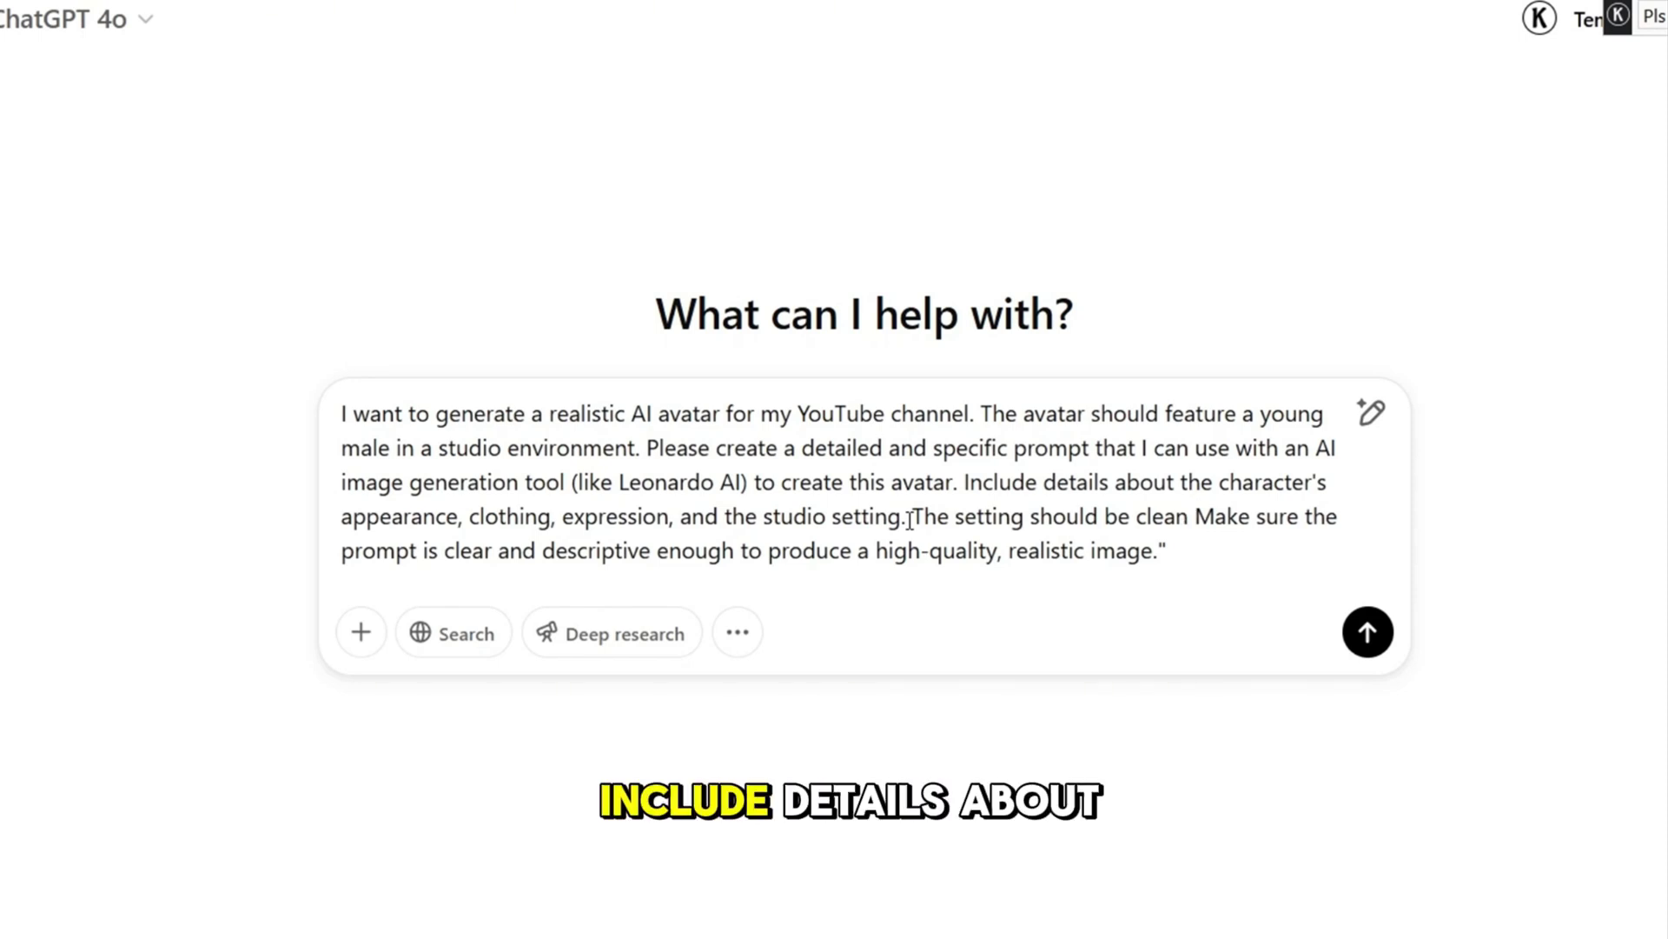
text(and not )
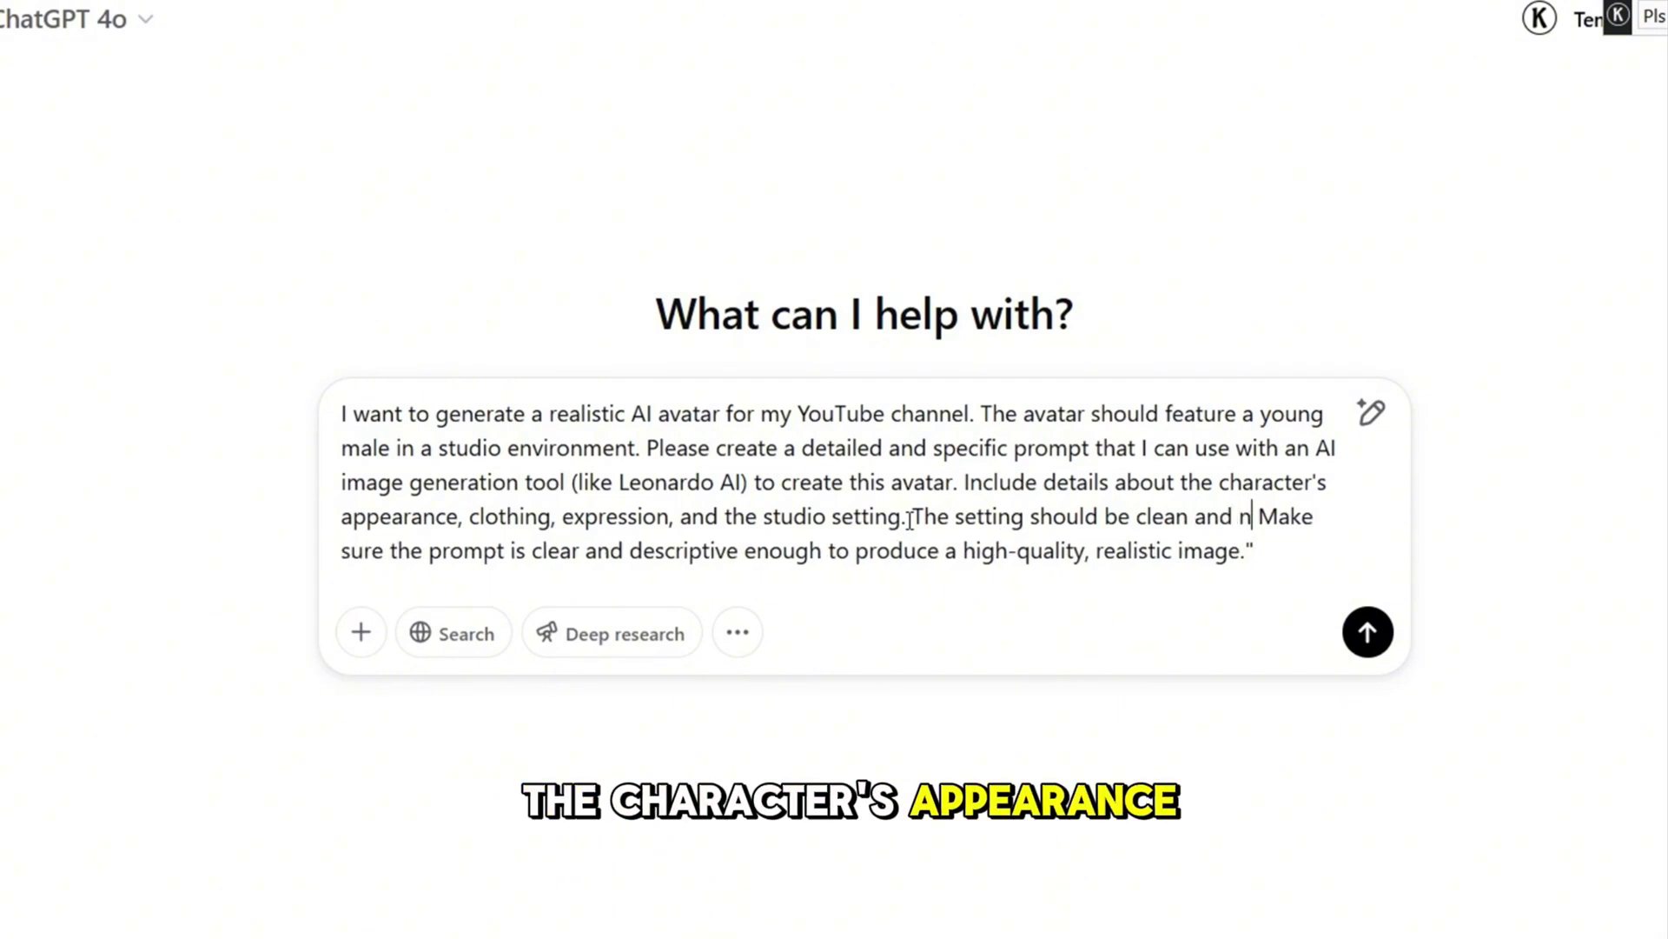
text(overc)
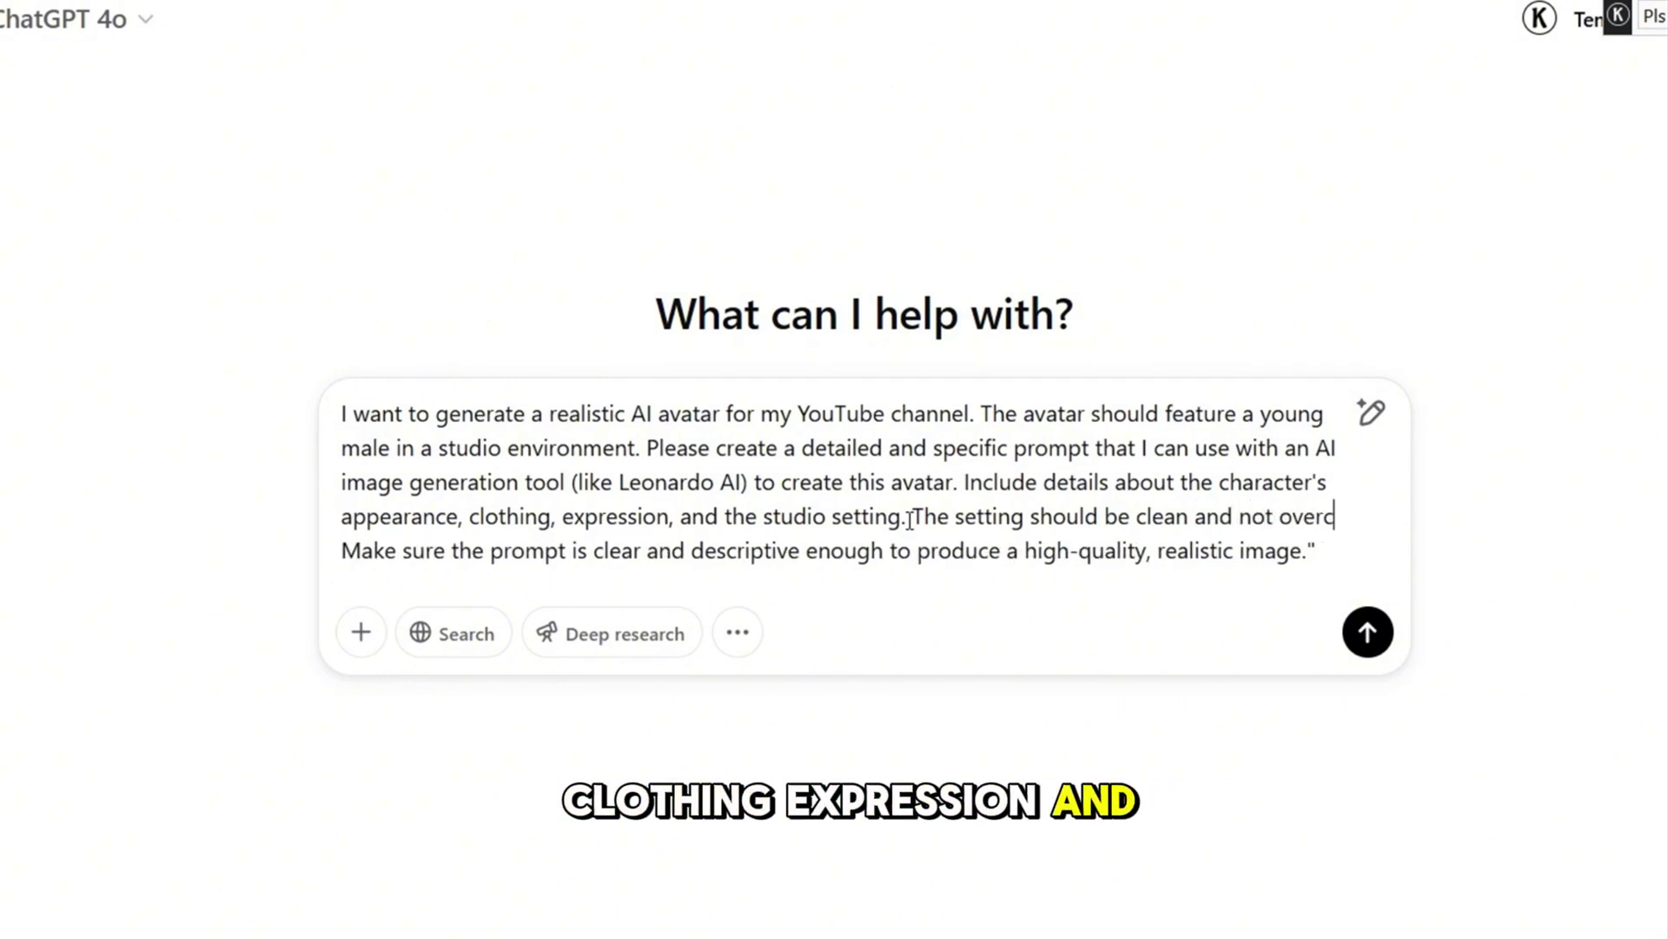
text(omplicate)
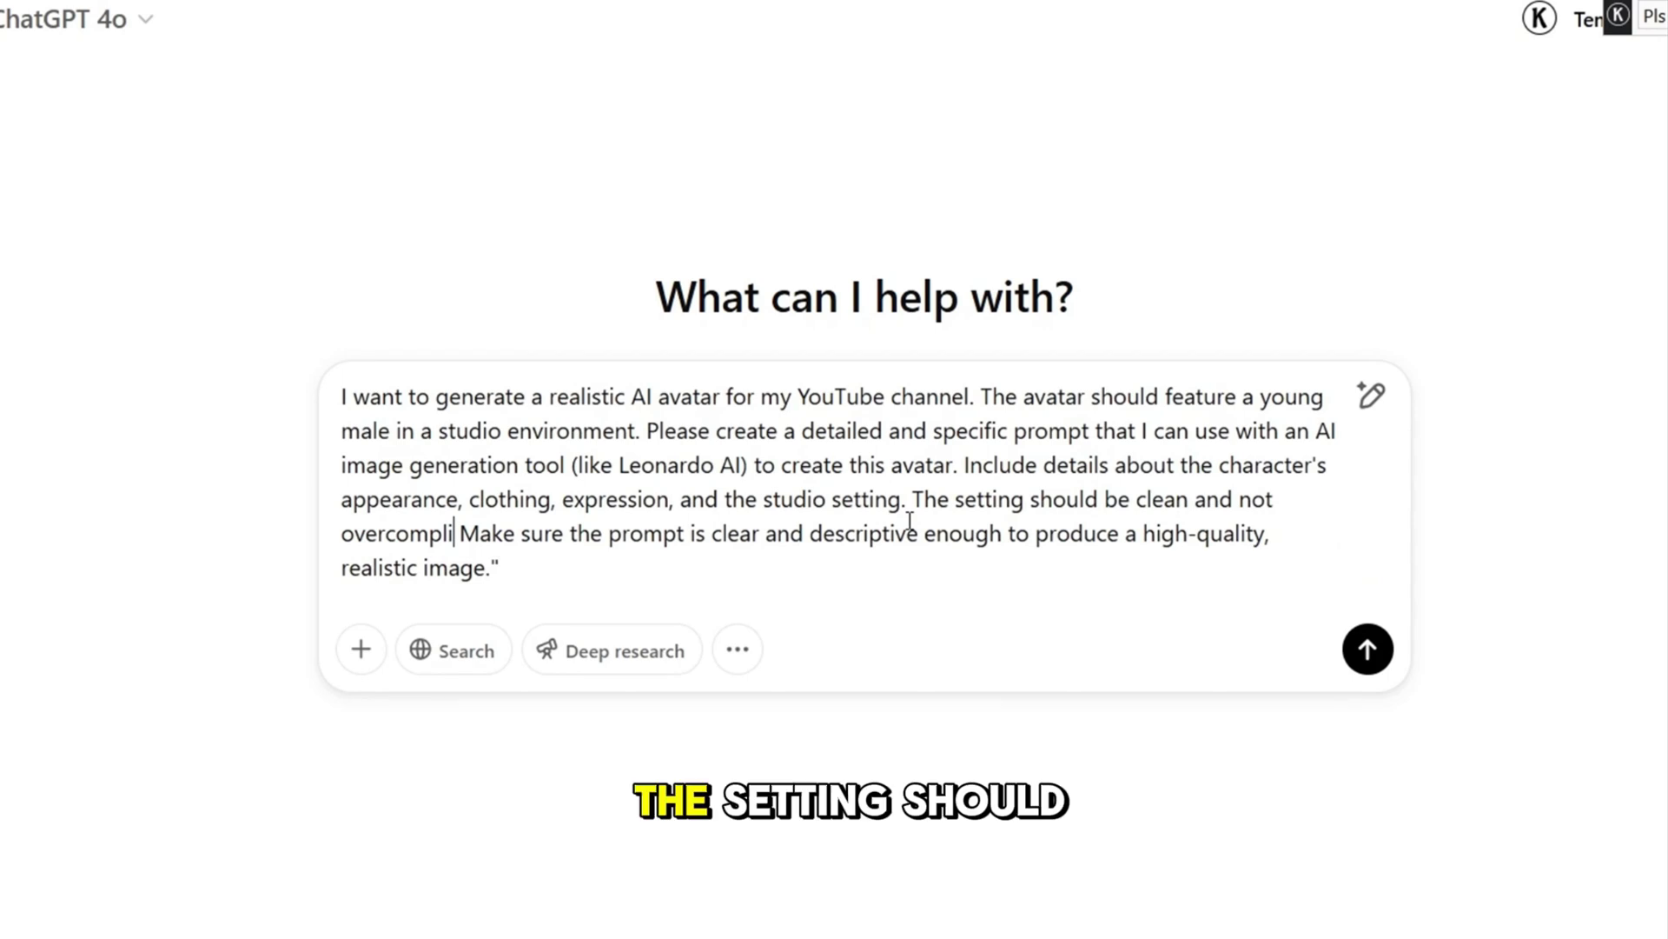
text( differen)
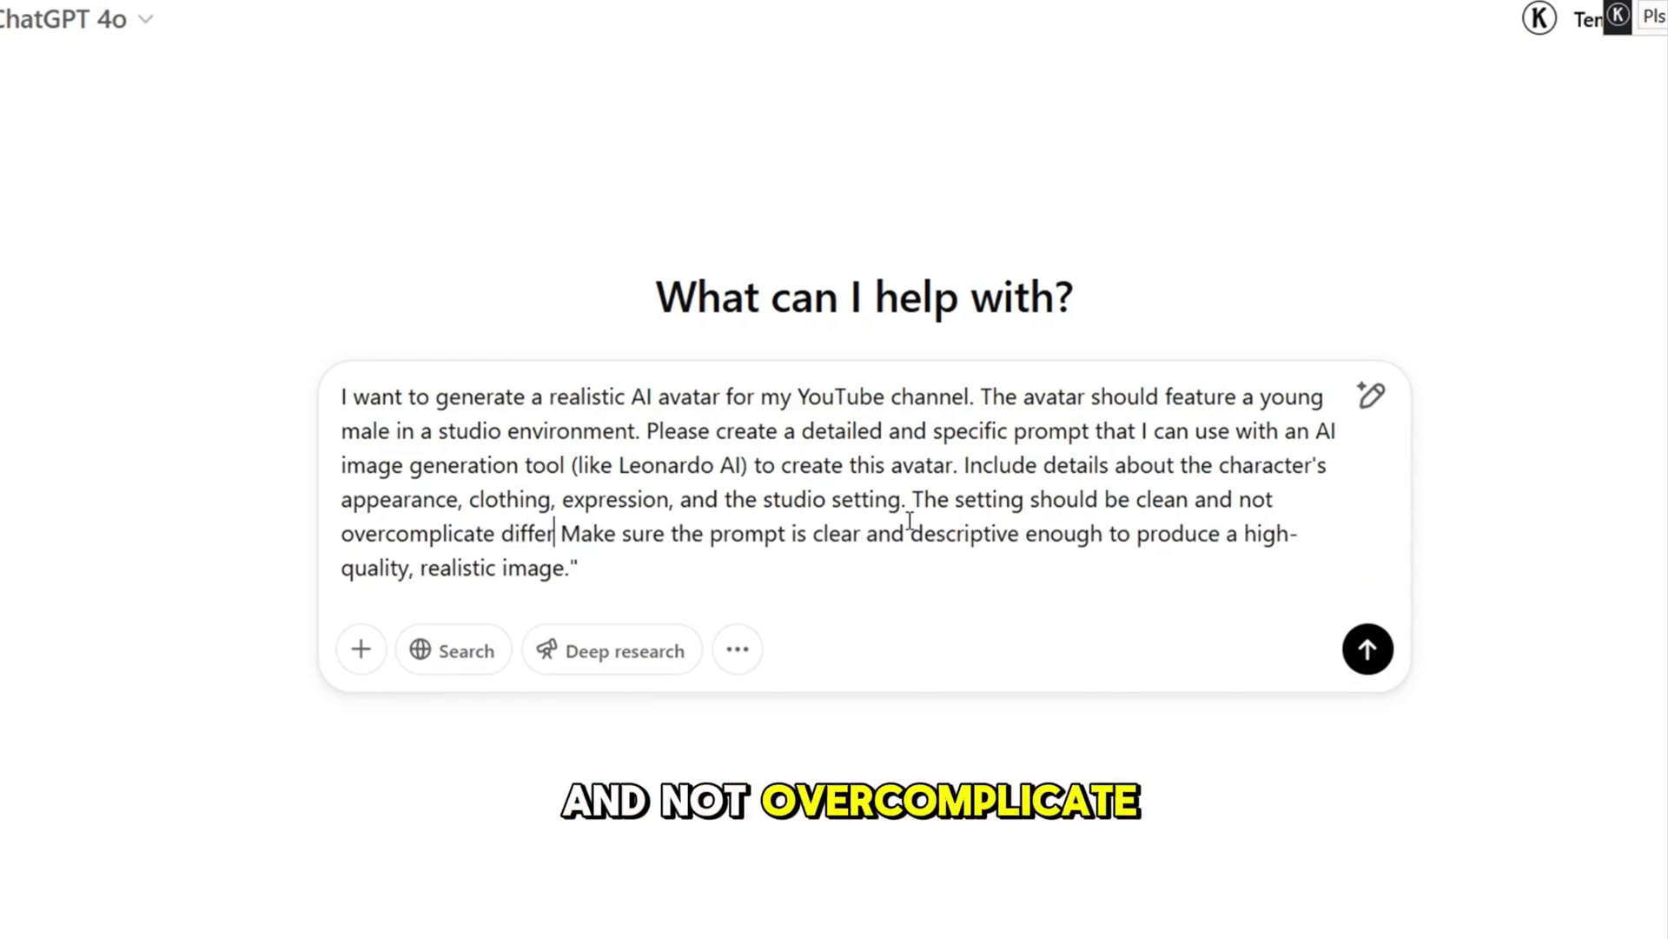
text(t elements)
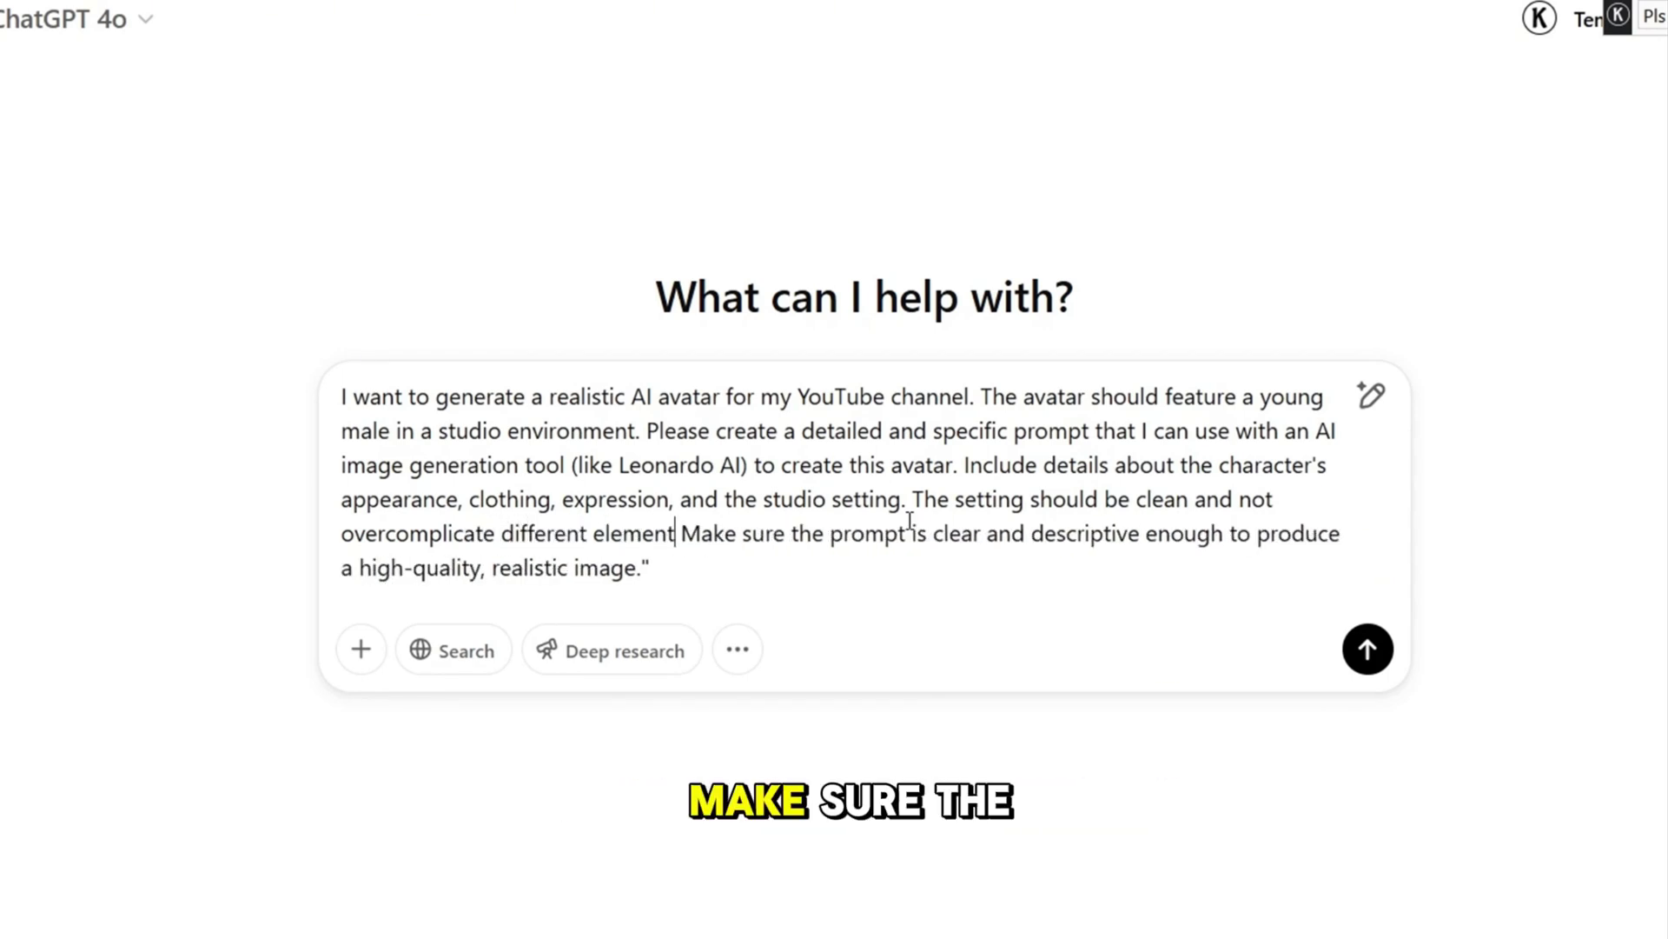
text(.)
key(BackSpace)
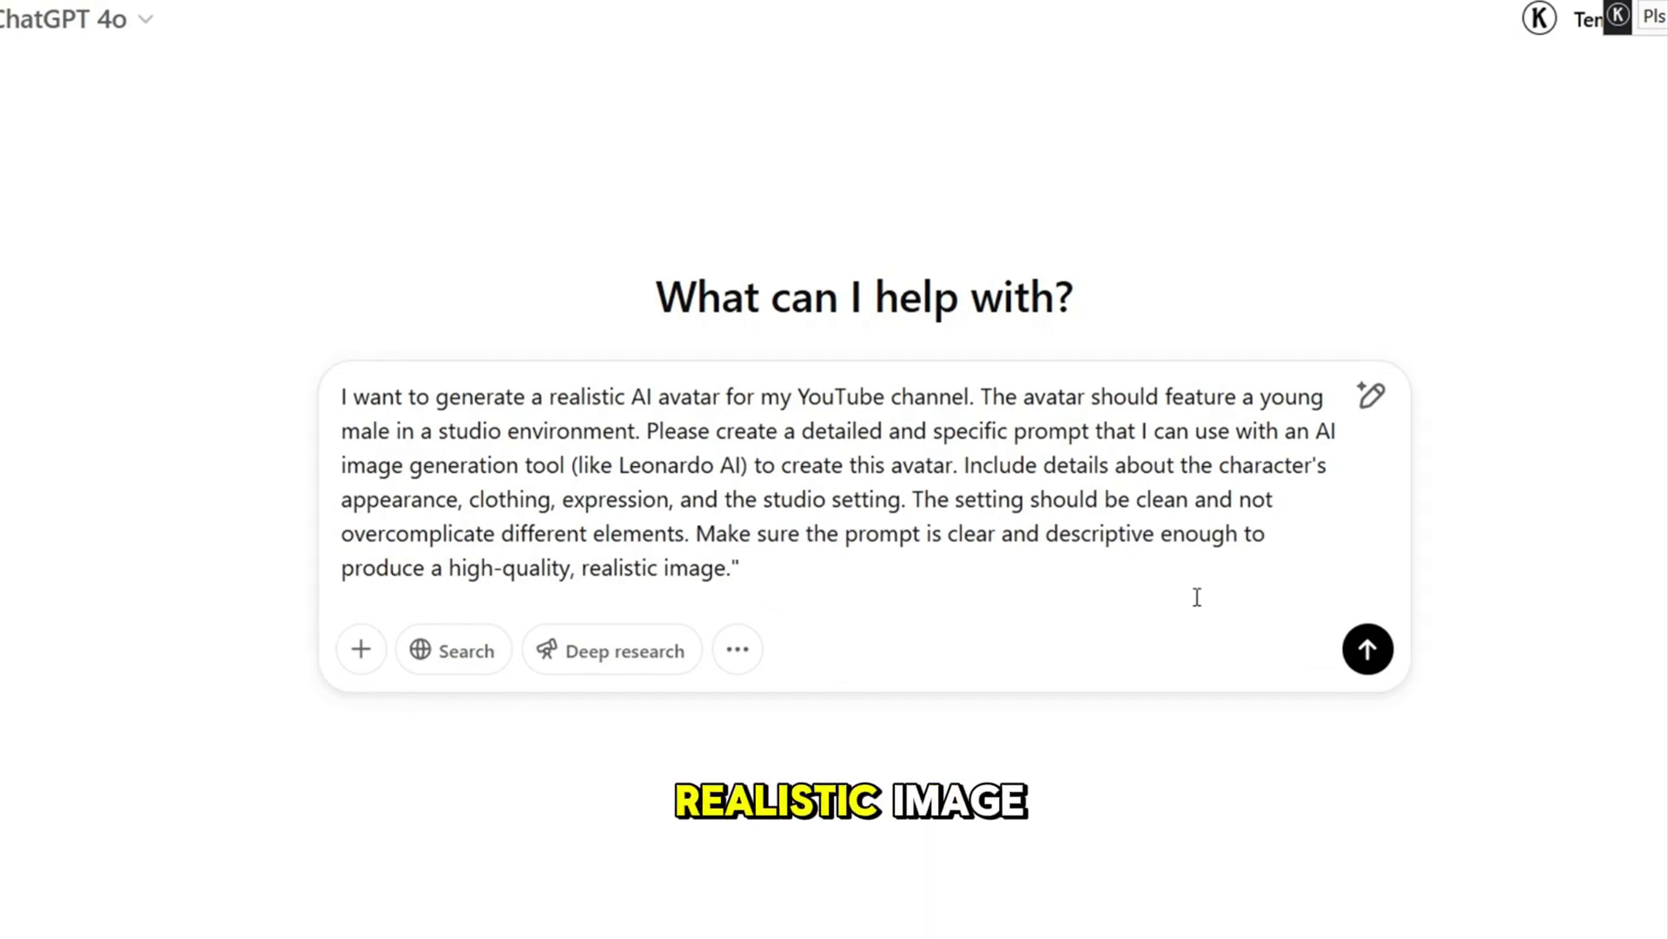
click(1368, 650)
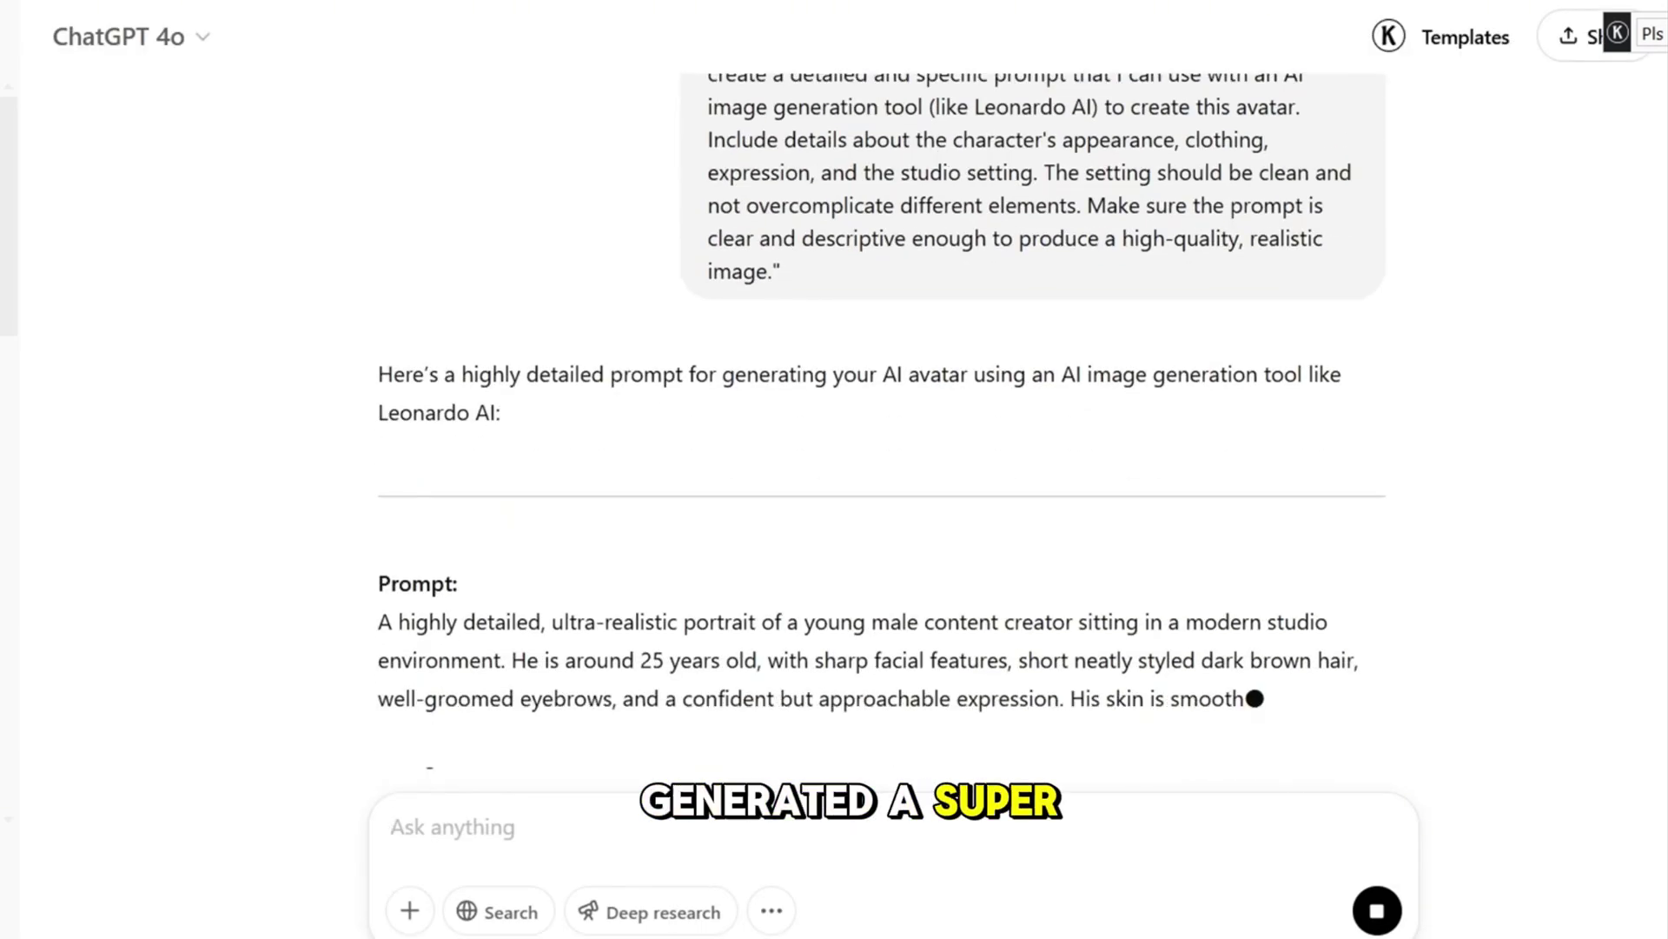
Select and copy the 'A highly detailed' avatar prompt through its Additional Settings bullets.
scroll(526, 339, down, 5)
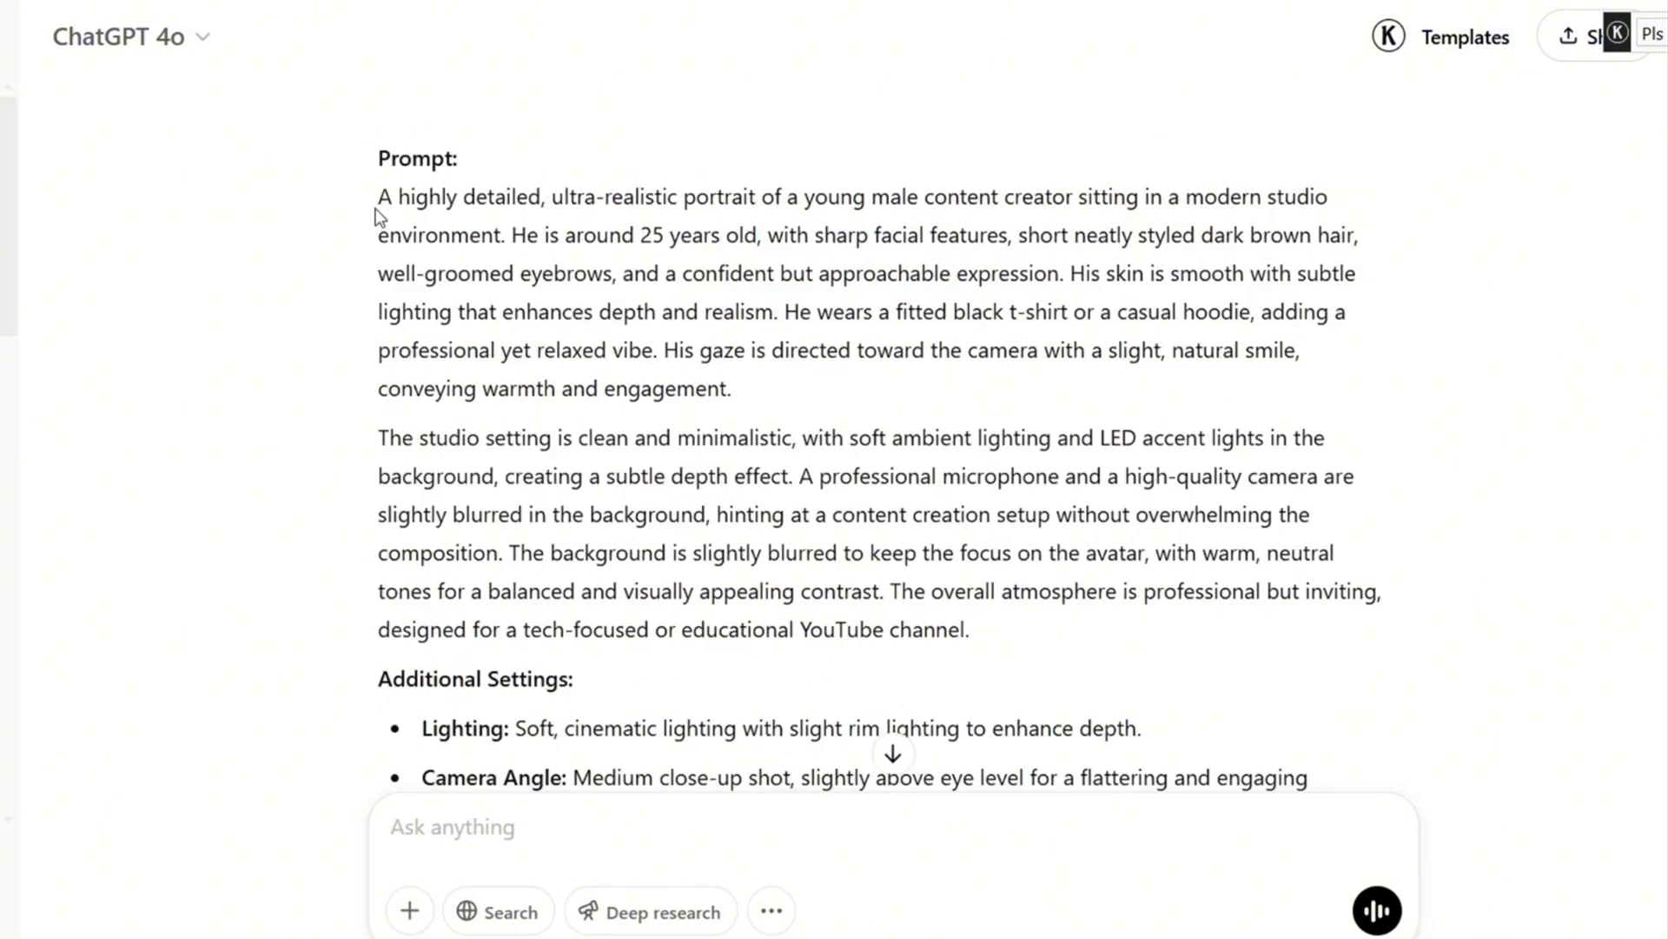
drag(376, 211, 1021, 658)
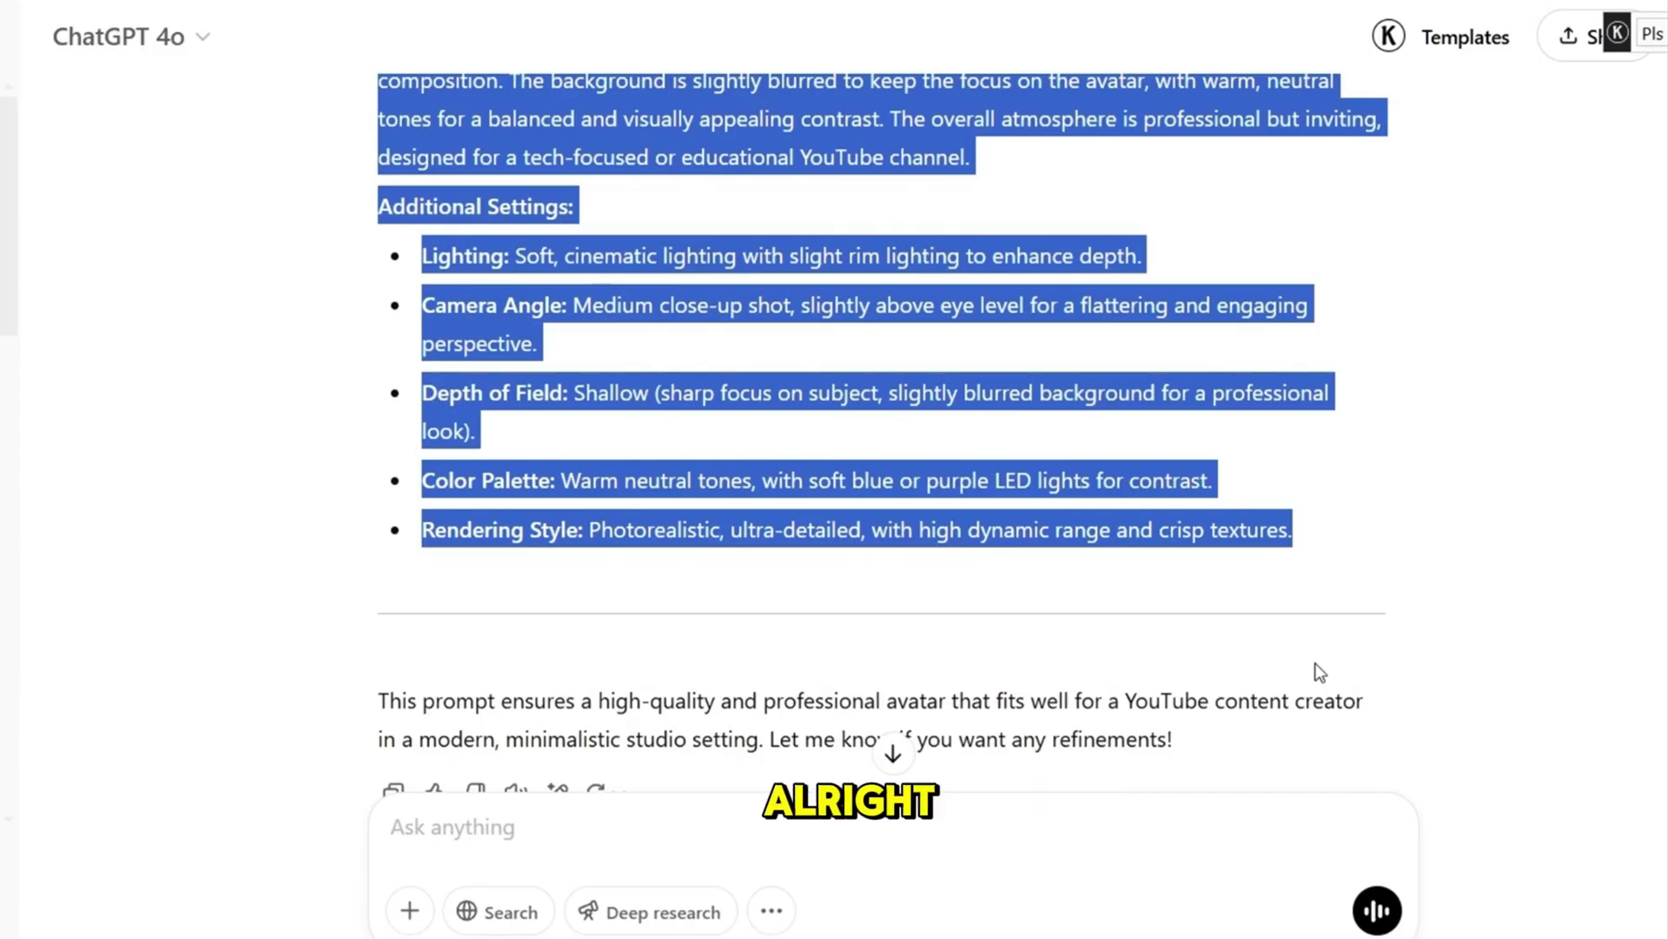
scroll(1054, 518, up, 5)
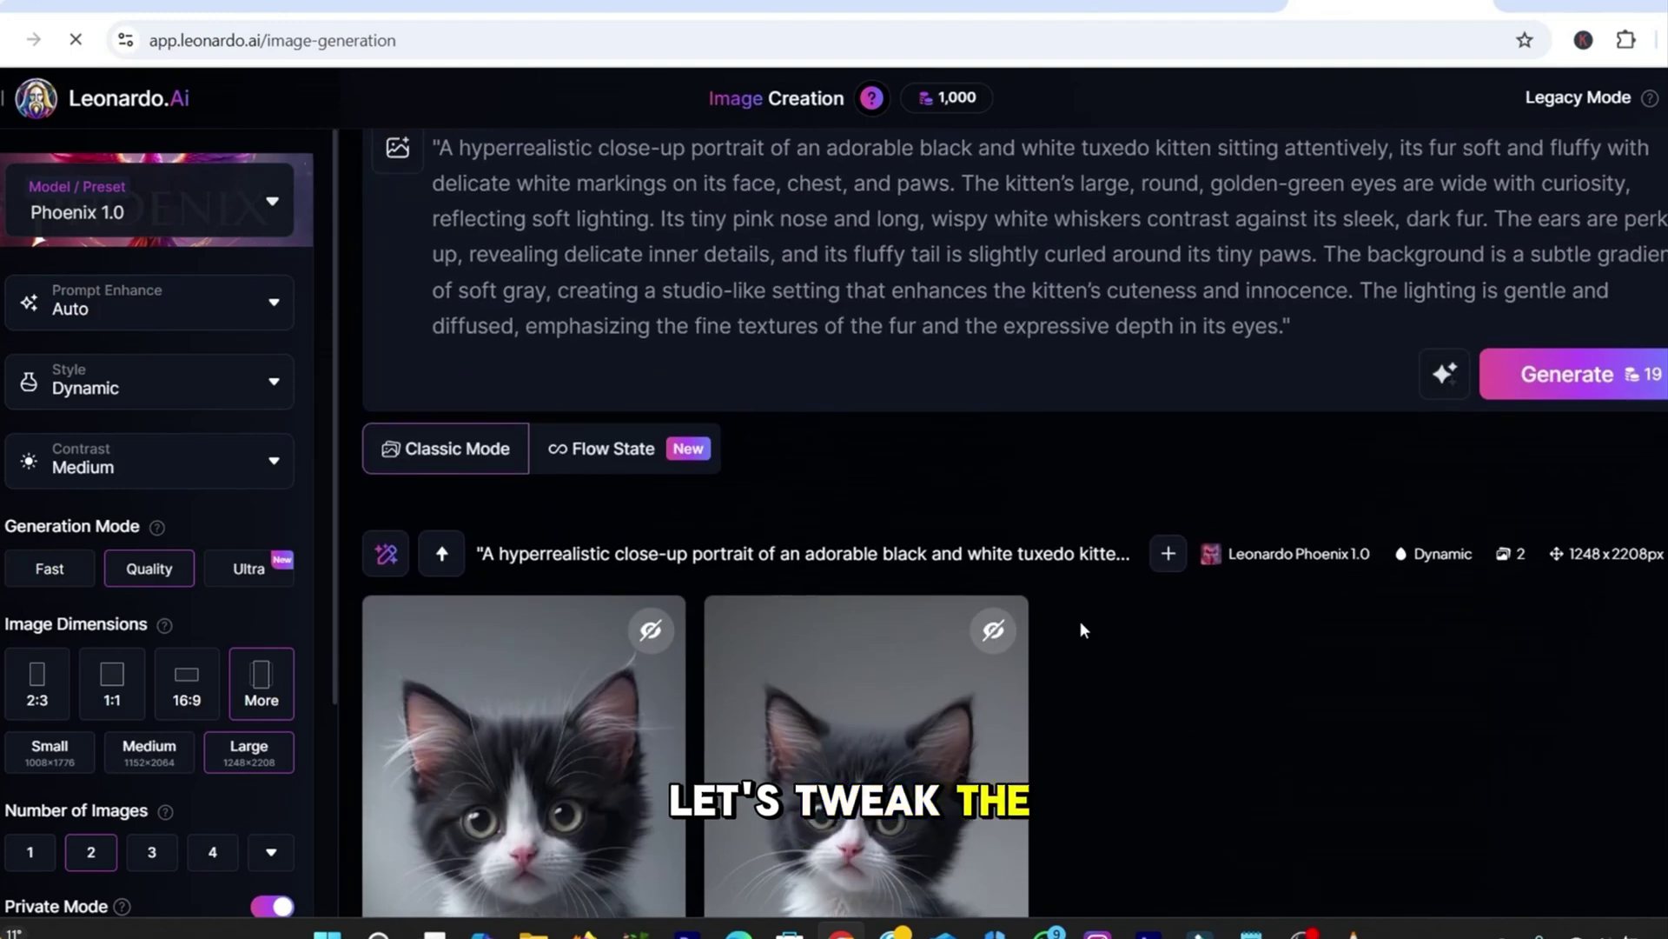
Keep the Phoenix 1.0 model, Auto prompt enhance and Dynamic style.
click(178, 252)
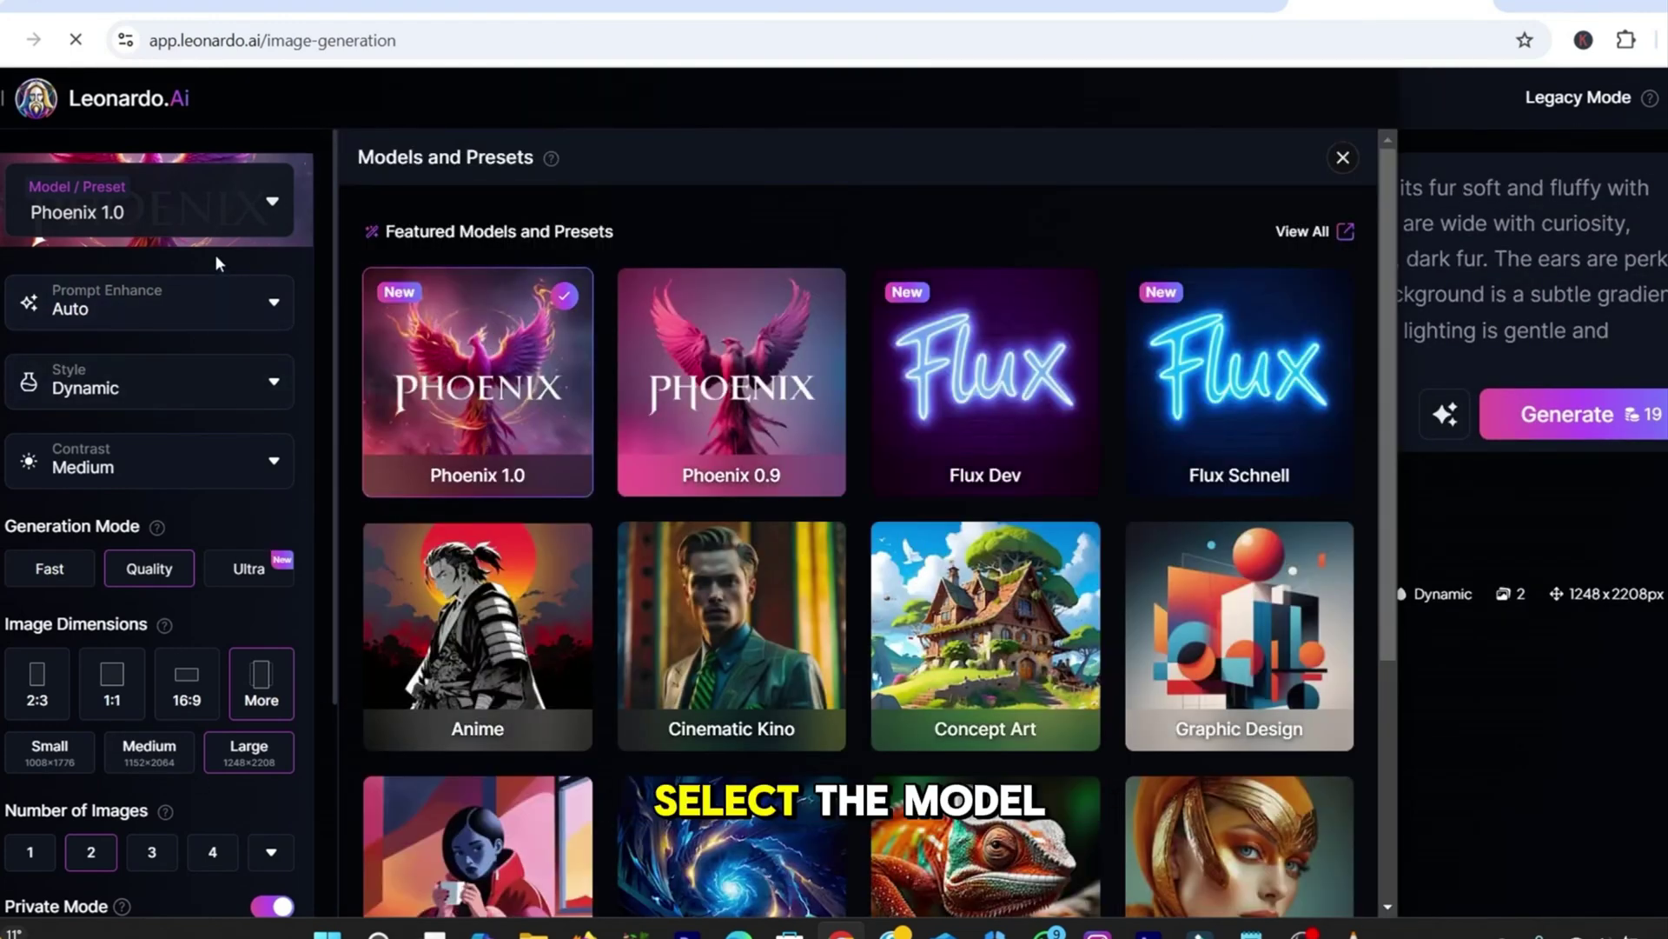
click(1343, 157)
click(251, 323)
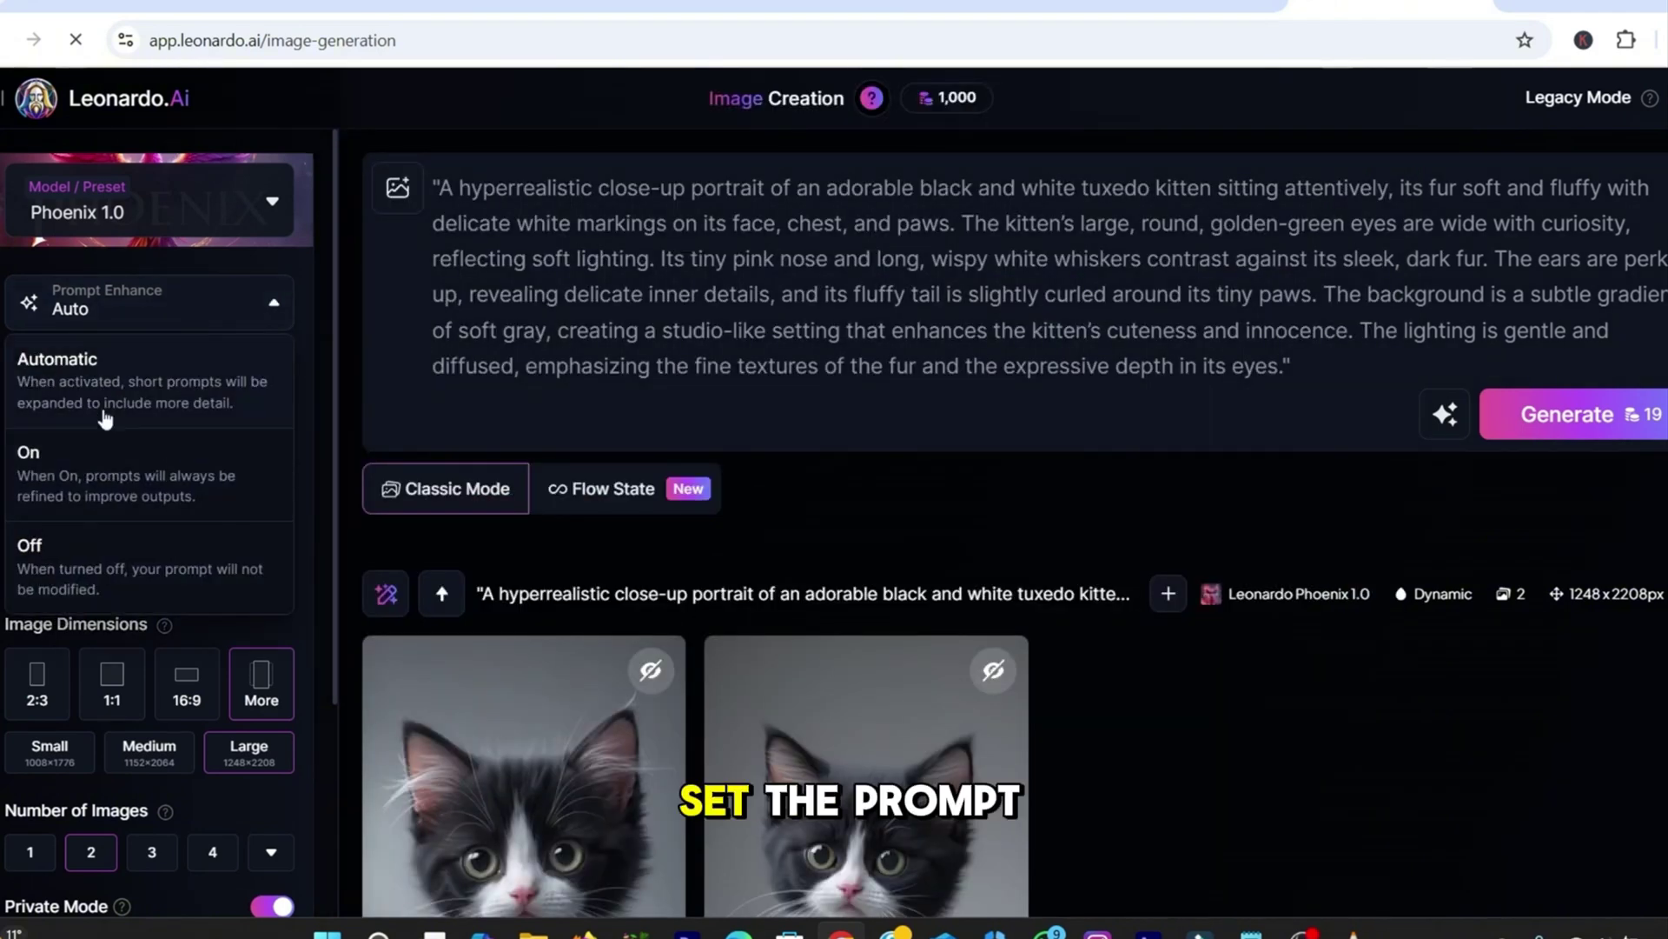
click(223, 313)
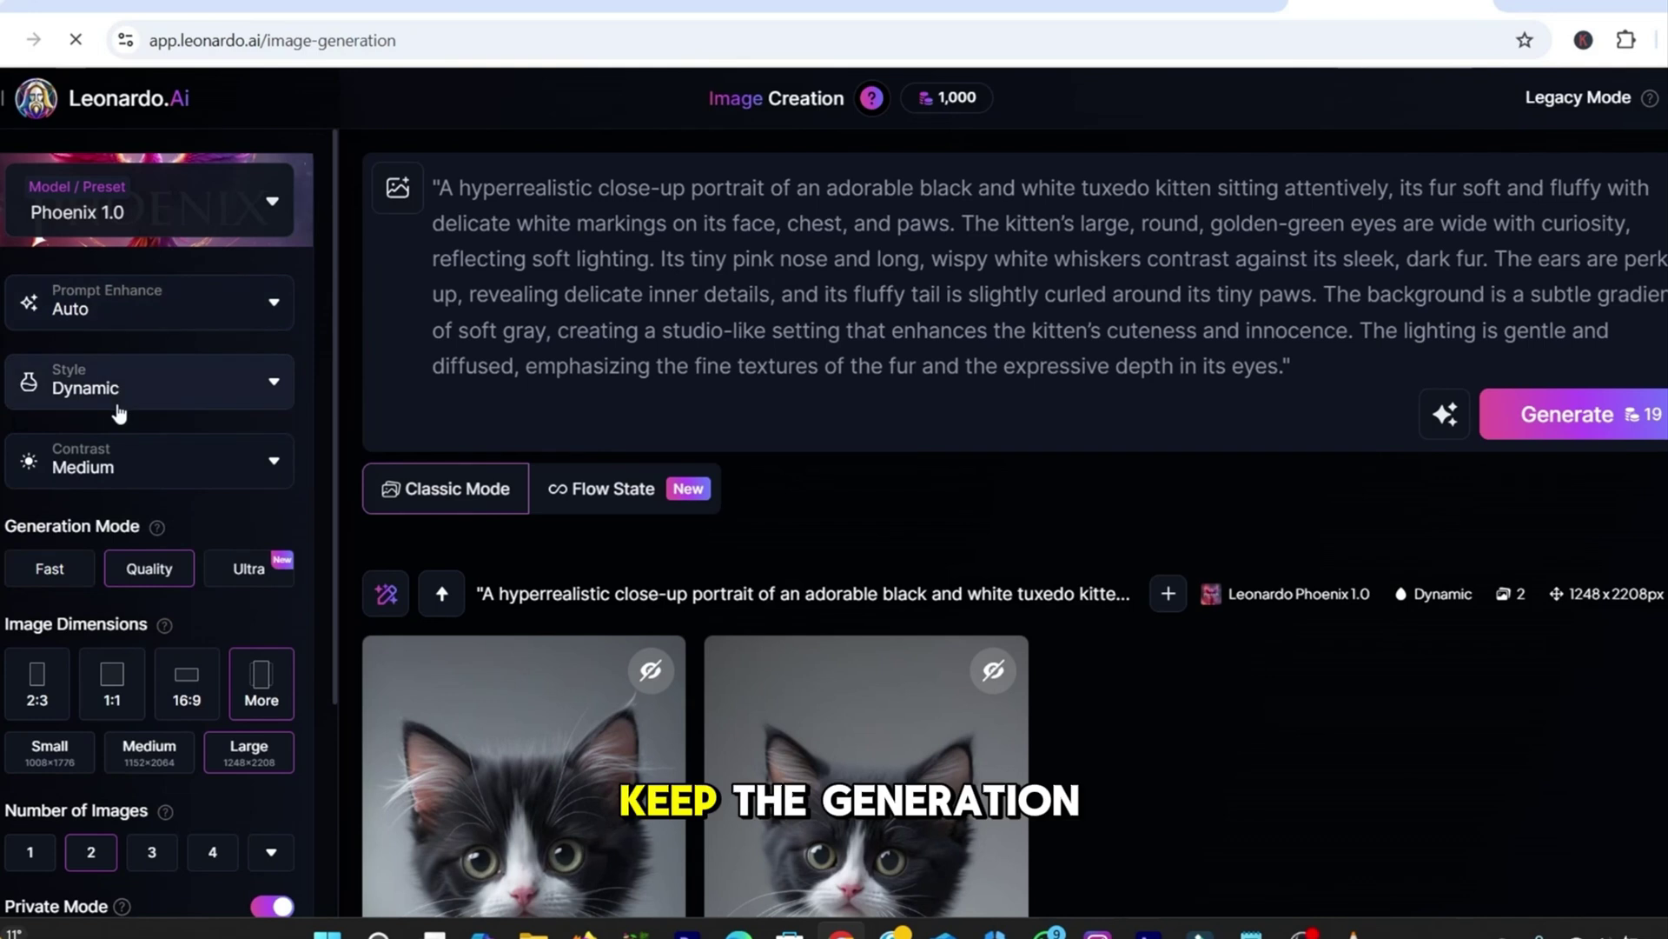
click(124, 378)
click(124, 376)
Set the image shape to 16:9 and replace the kitten prompt with the young male creator prompt.
scroll(147, 443, down, 3)
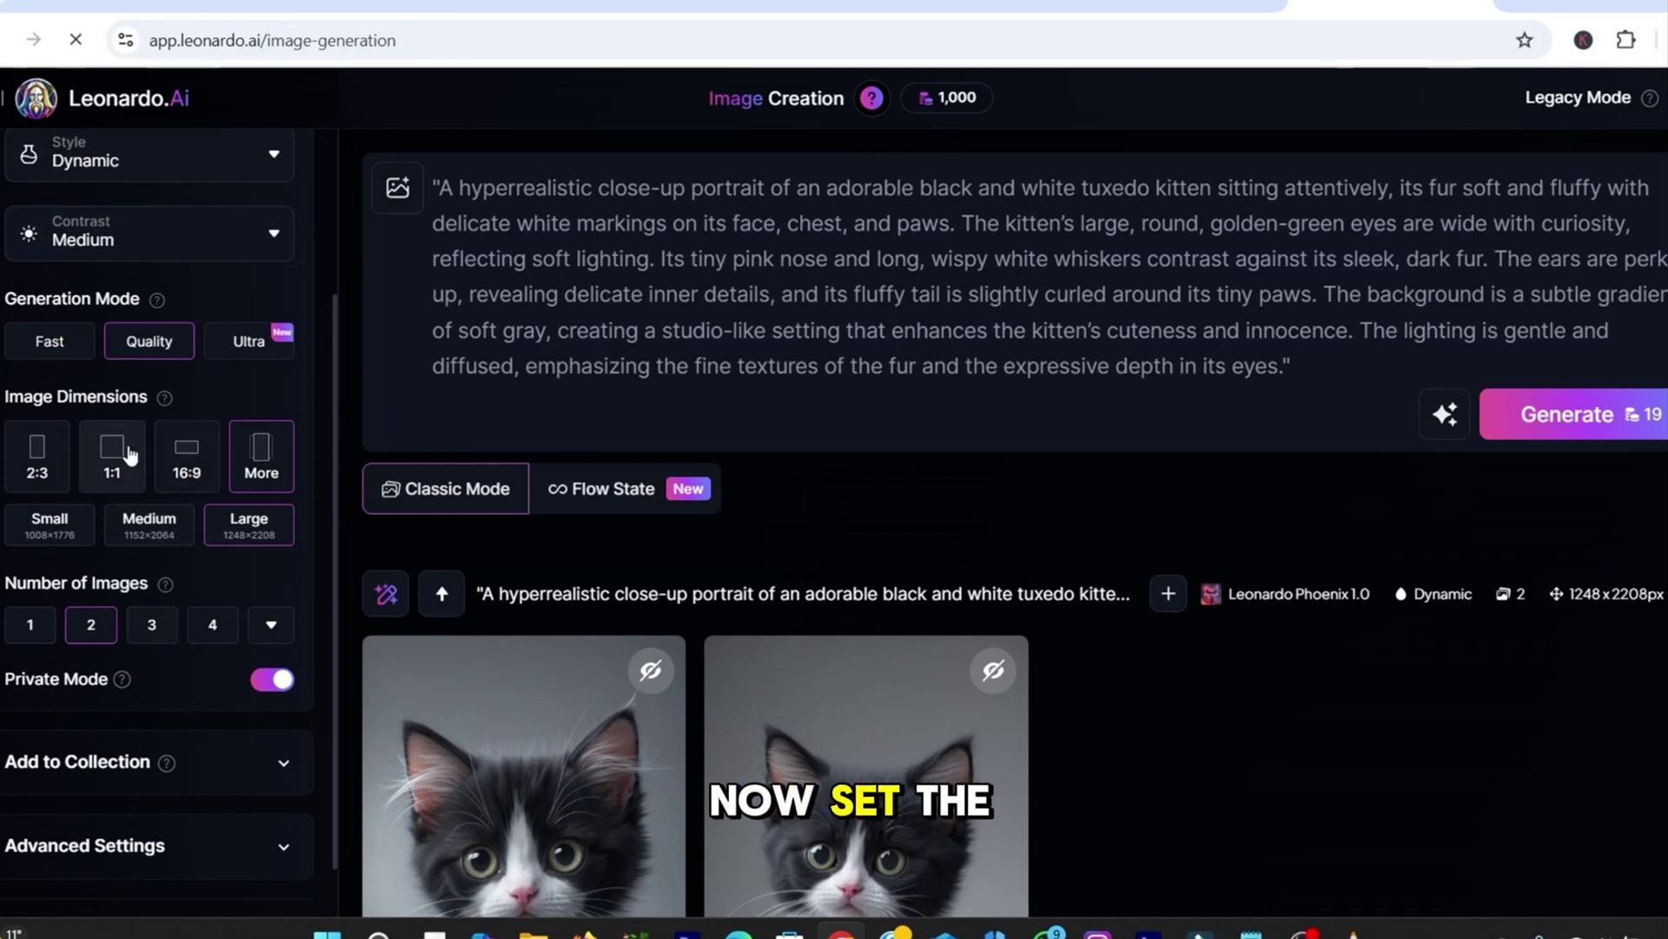
click(177, 445)
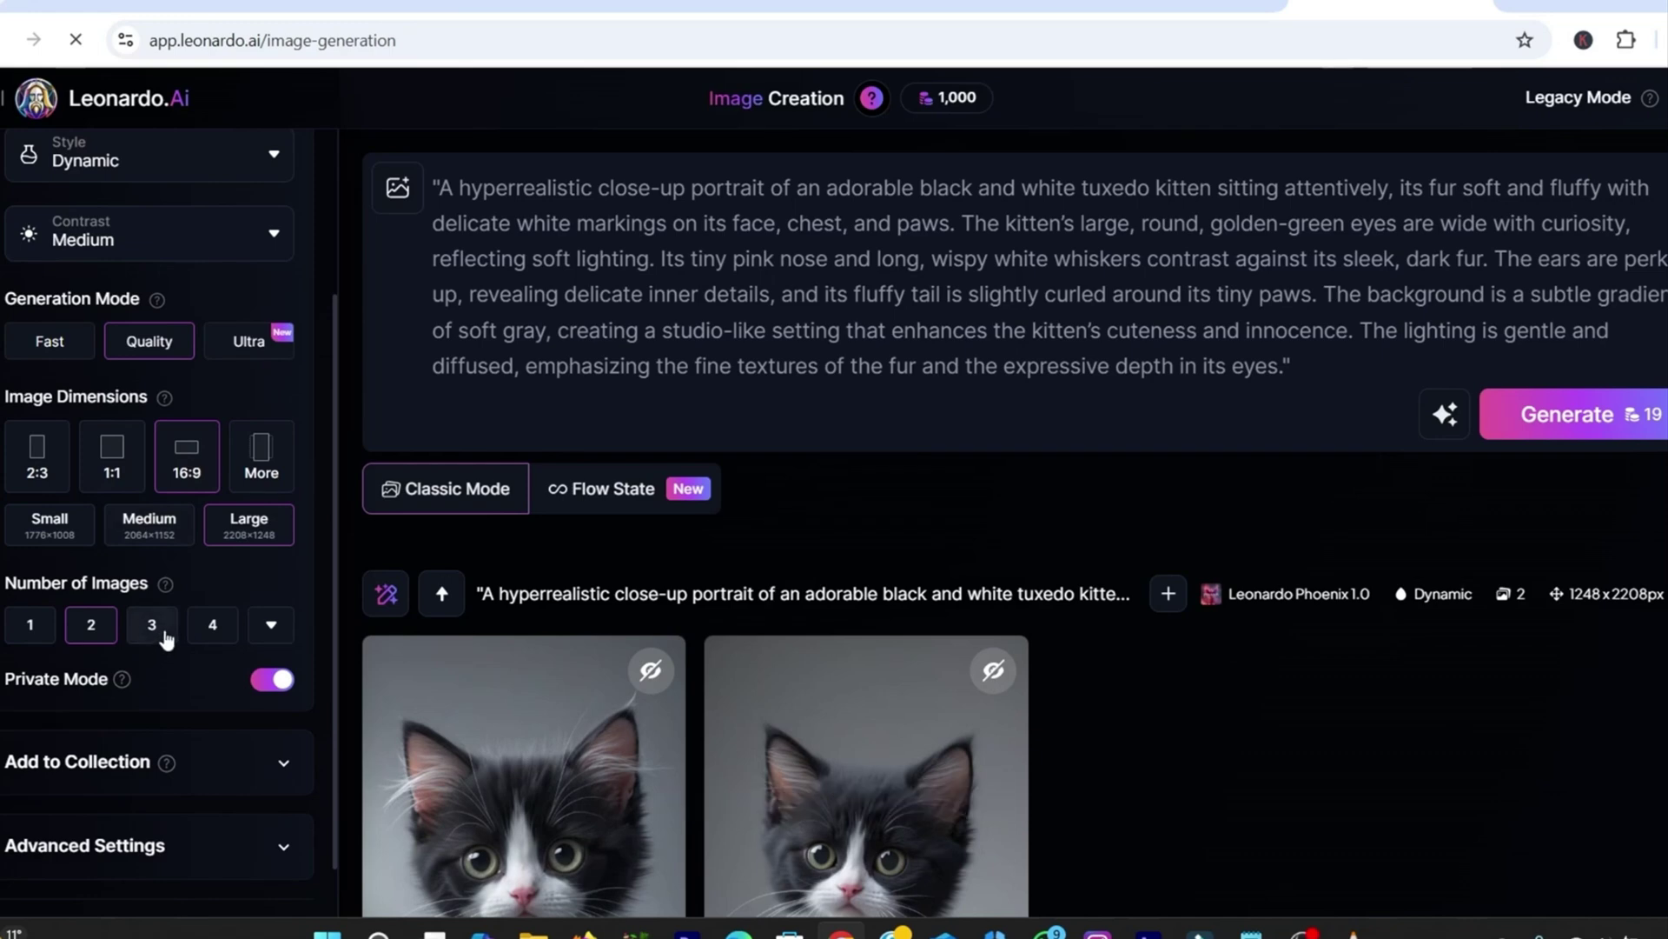
scroll(156, 584, down, 1)
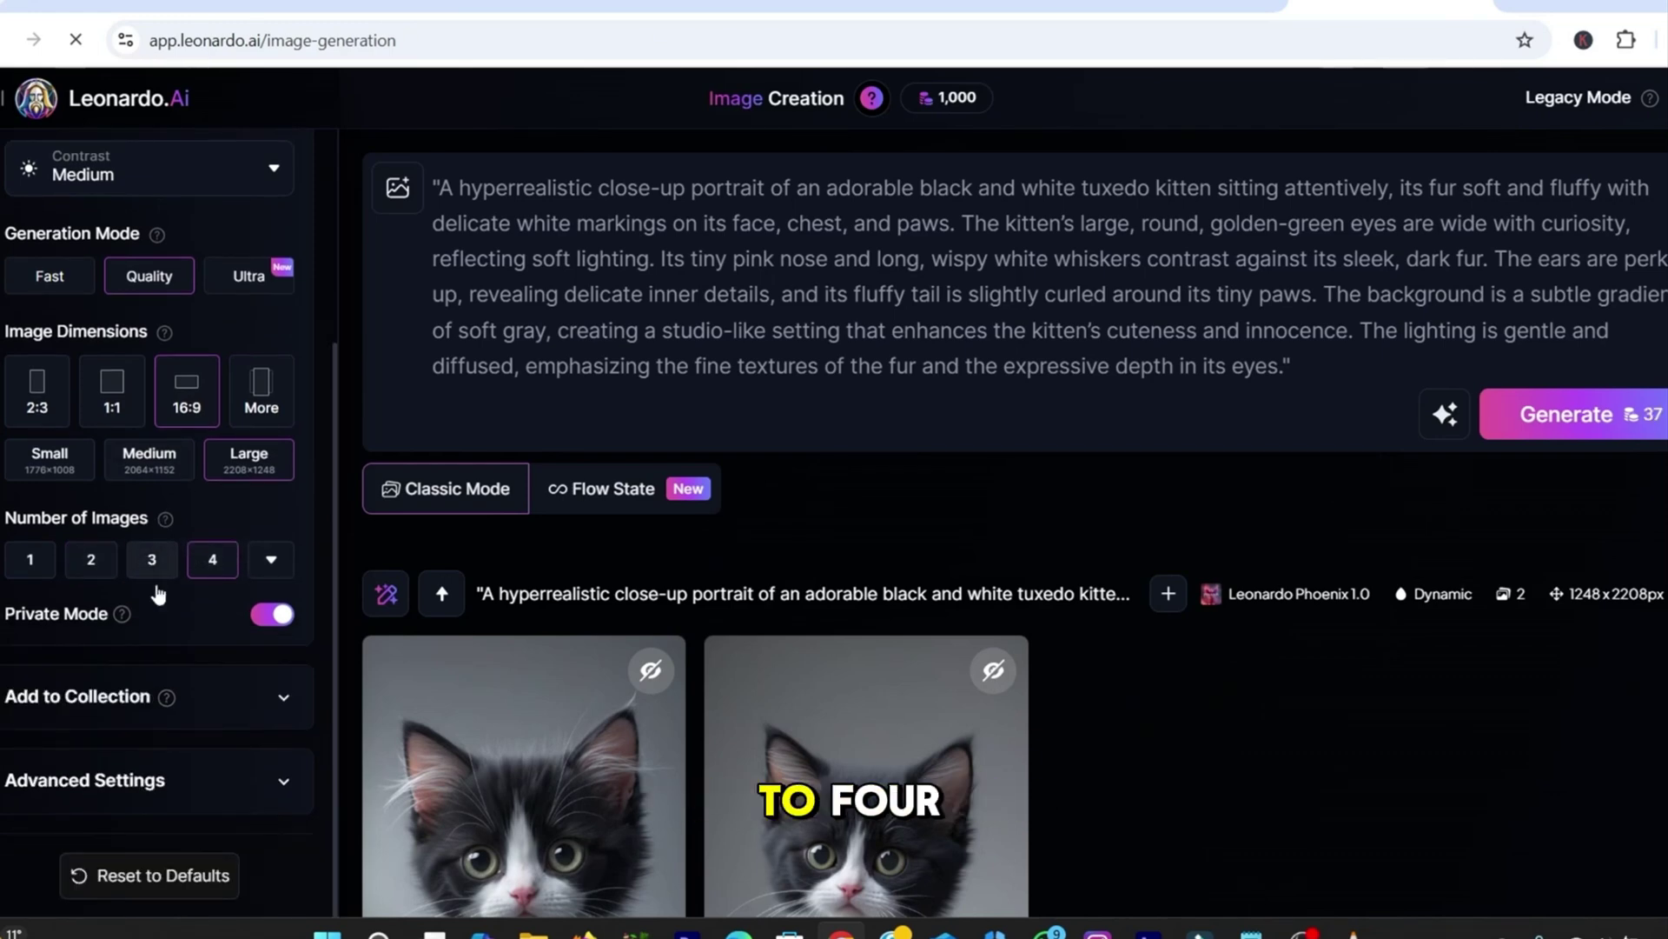
click(201, 788)
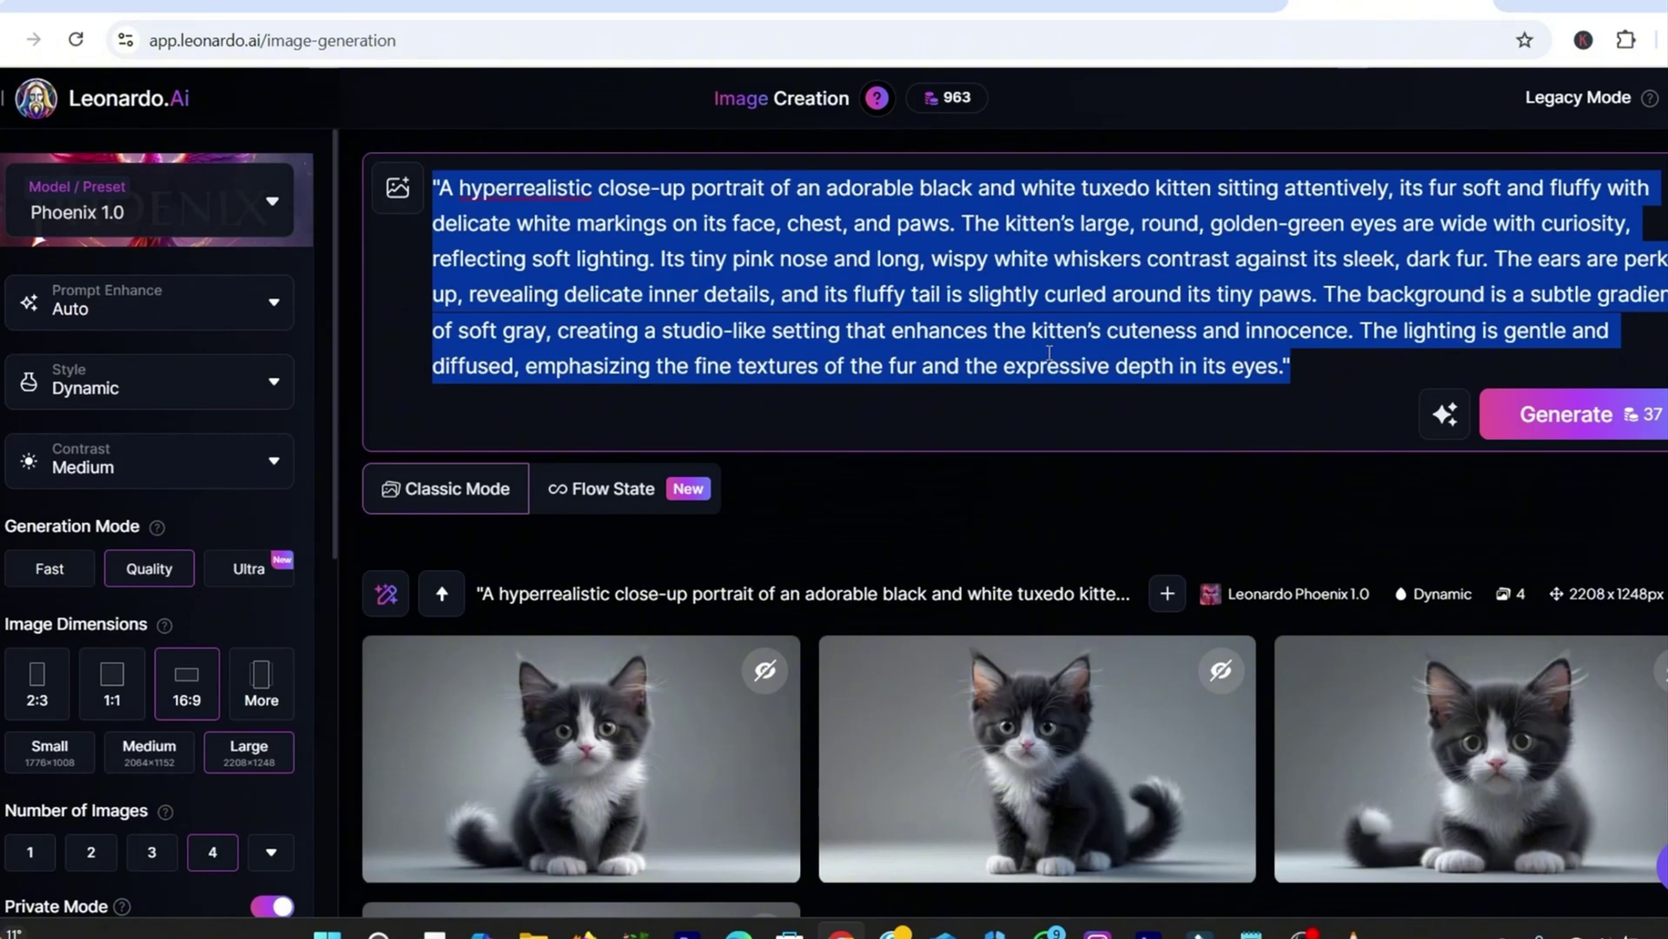
key(ctrl+v)
scroll(188, 599, down, 4)
scroll(188, 592, up, 3)
scroll(1008, 434, down, 2)
Generate the portraits and compare them full size, settling on the clasped-hands one.
click(1564, 688)
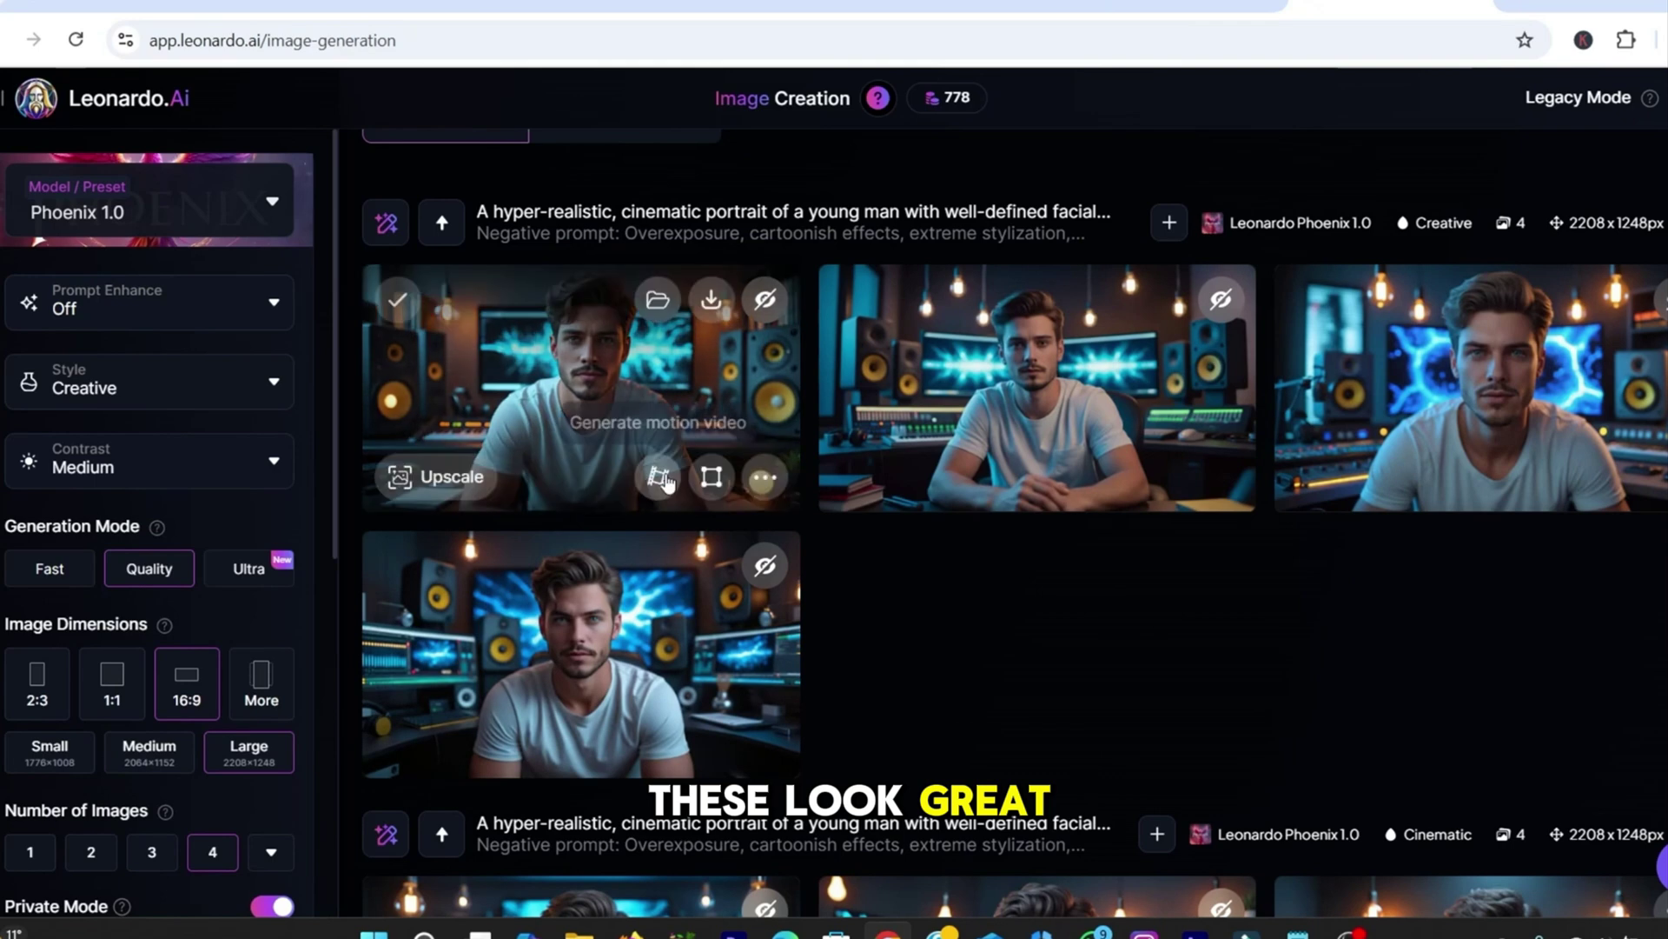
click(764, 597)
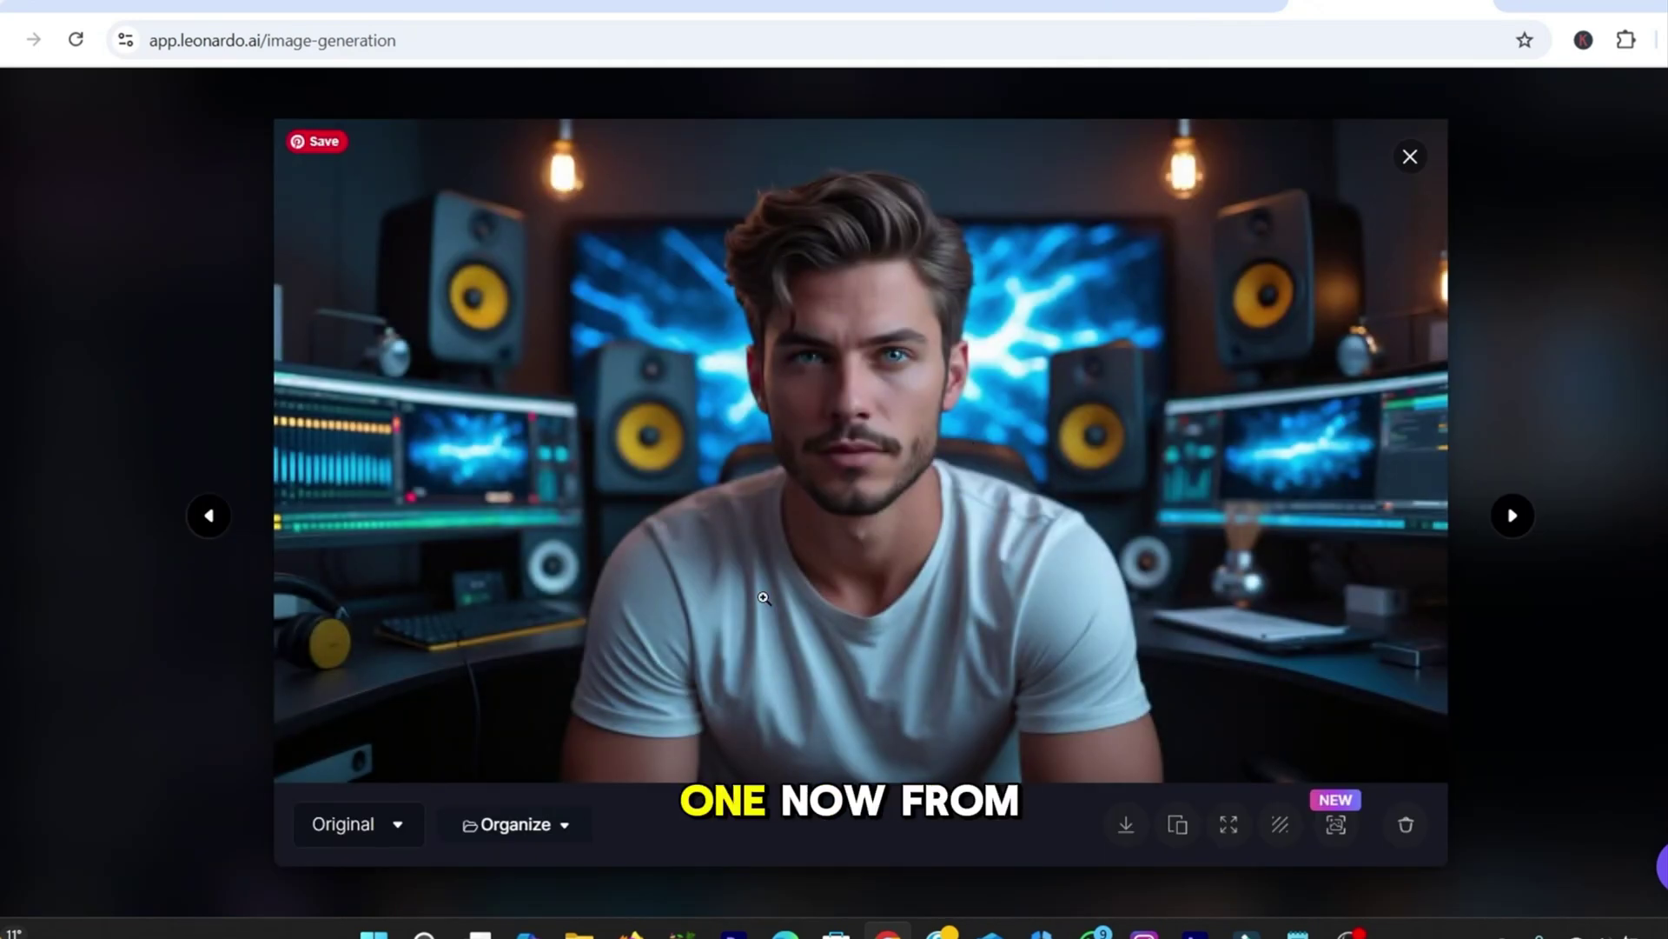
click(1410, 157)
click(1017, 435)
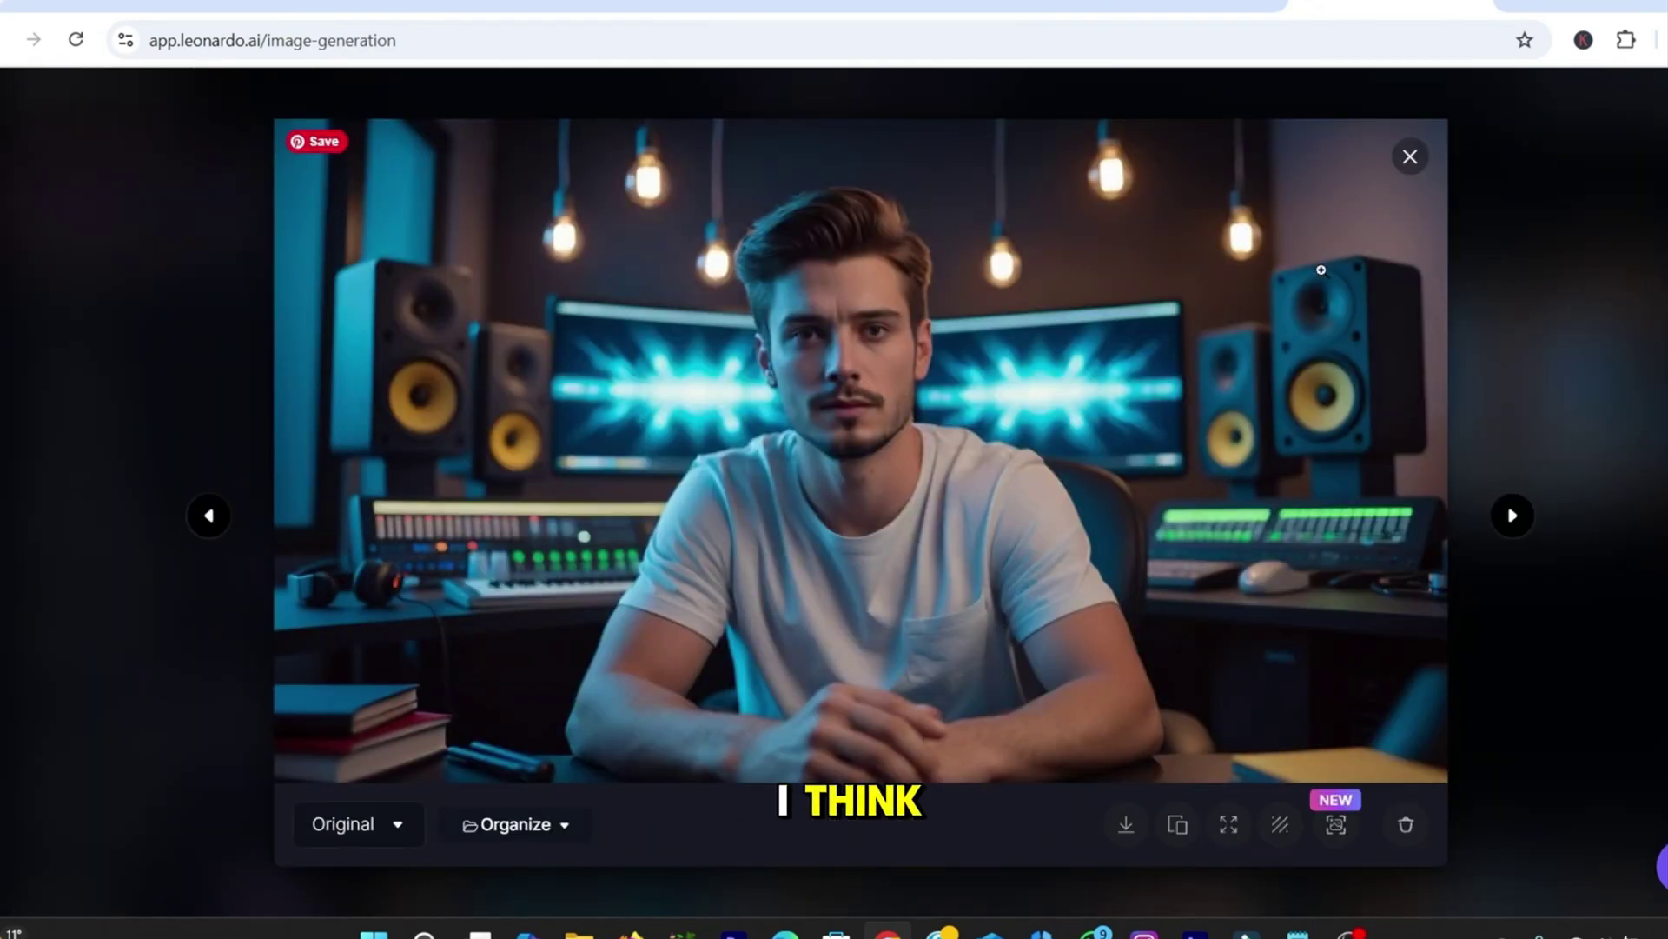
click(1413, 171)
click(1043, 522)
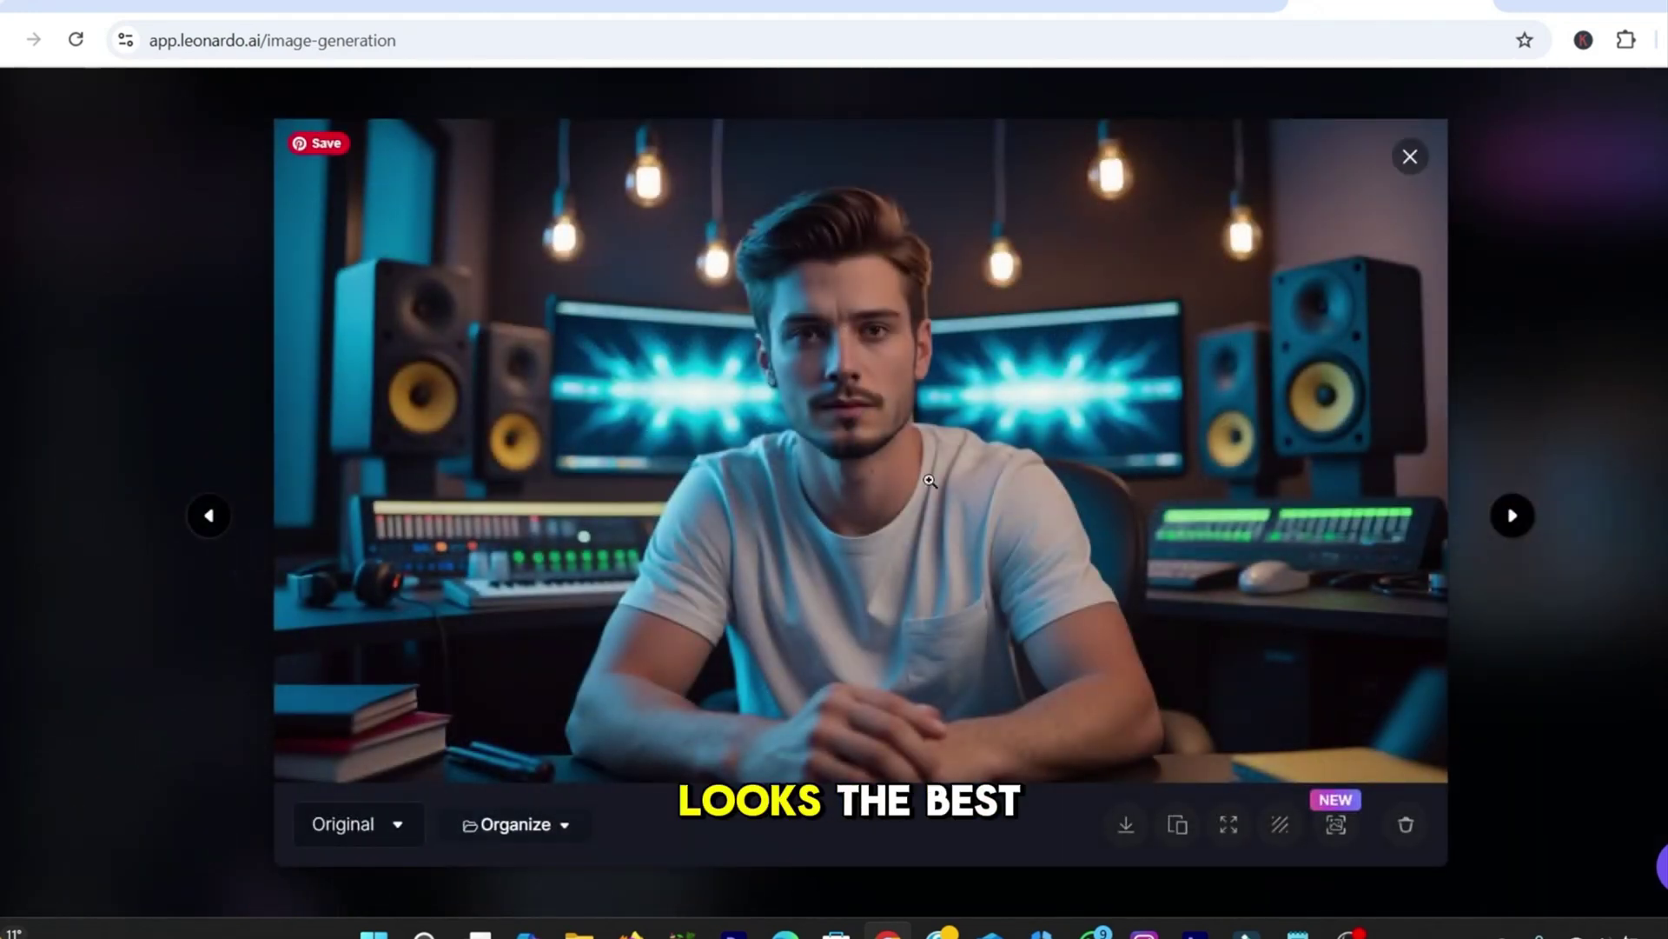
Download the chosen clasped-hands portrait from the gallery.
click(1410, 158)
mouse_move(1167, 421)
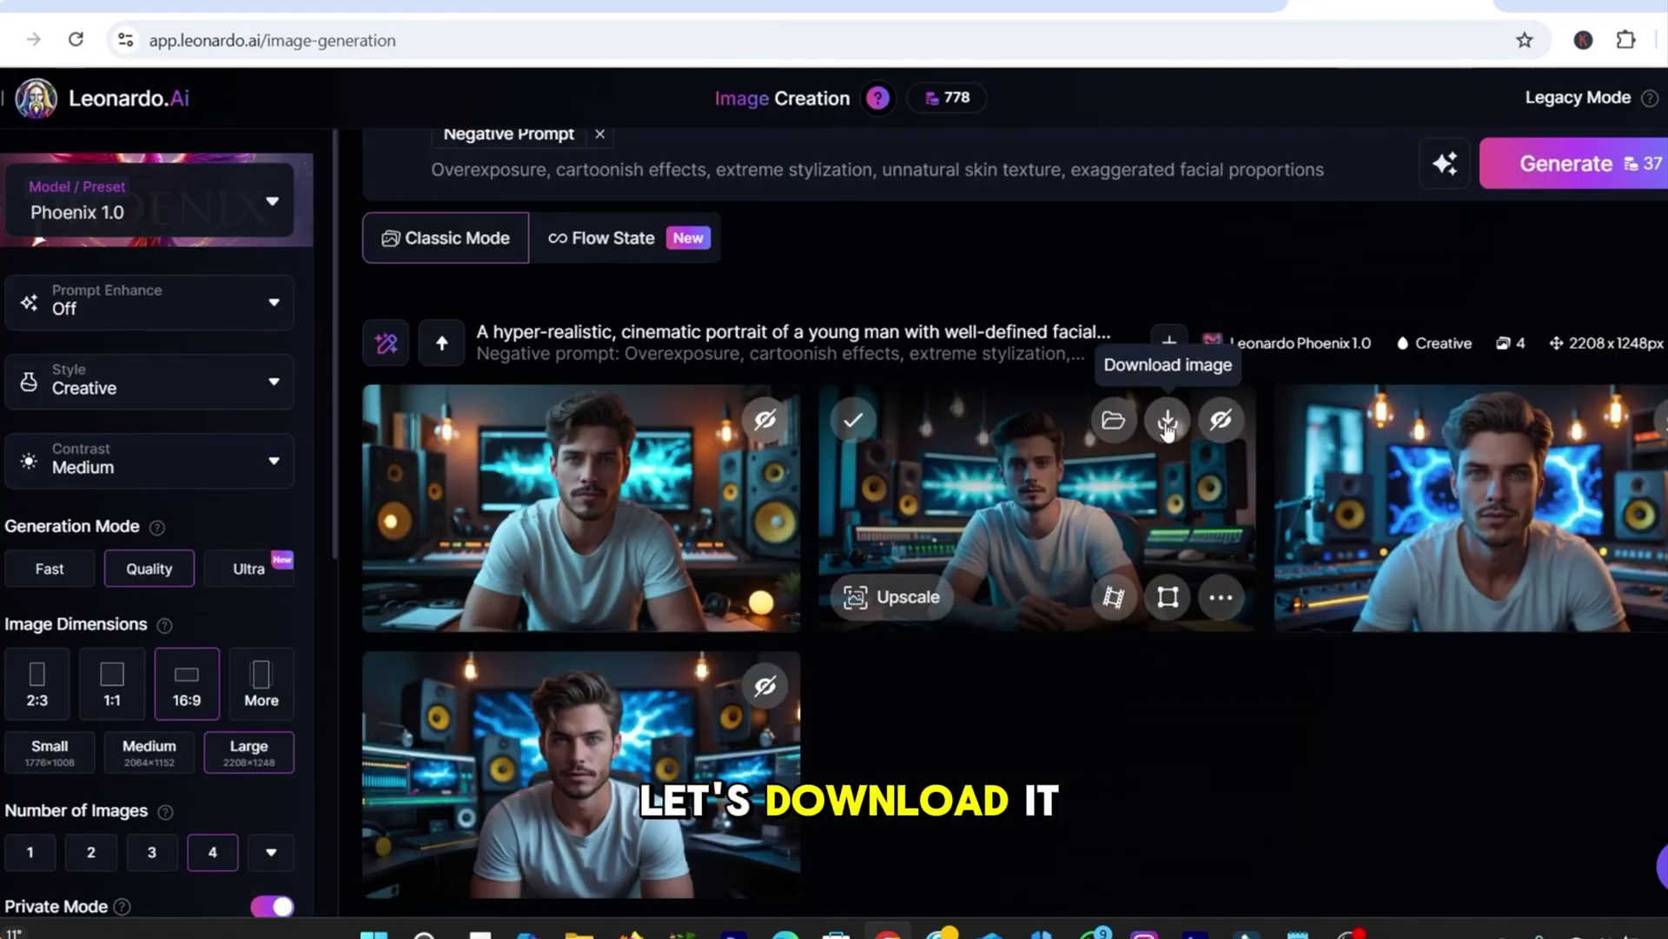
click(1167, 423)
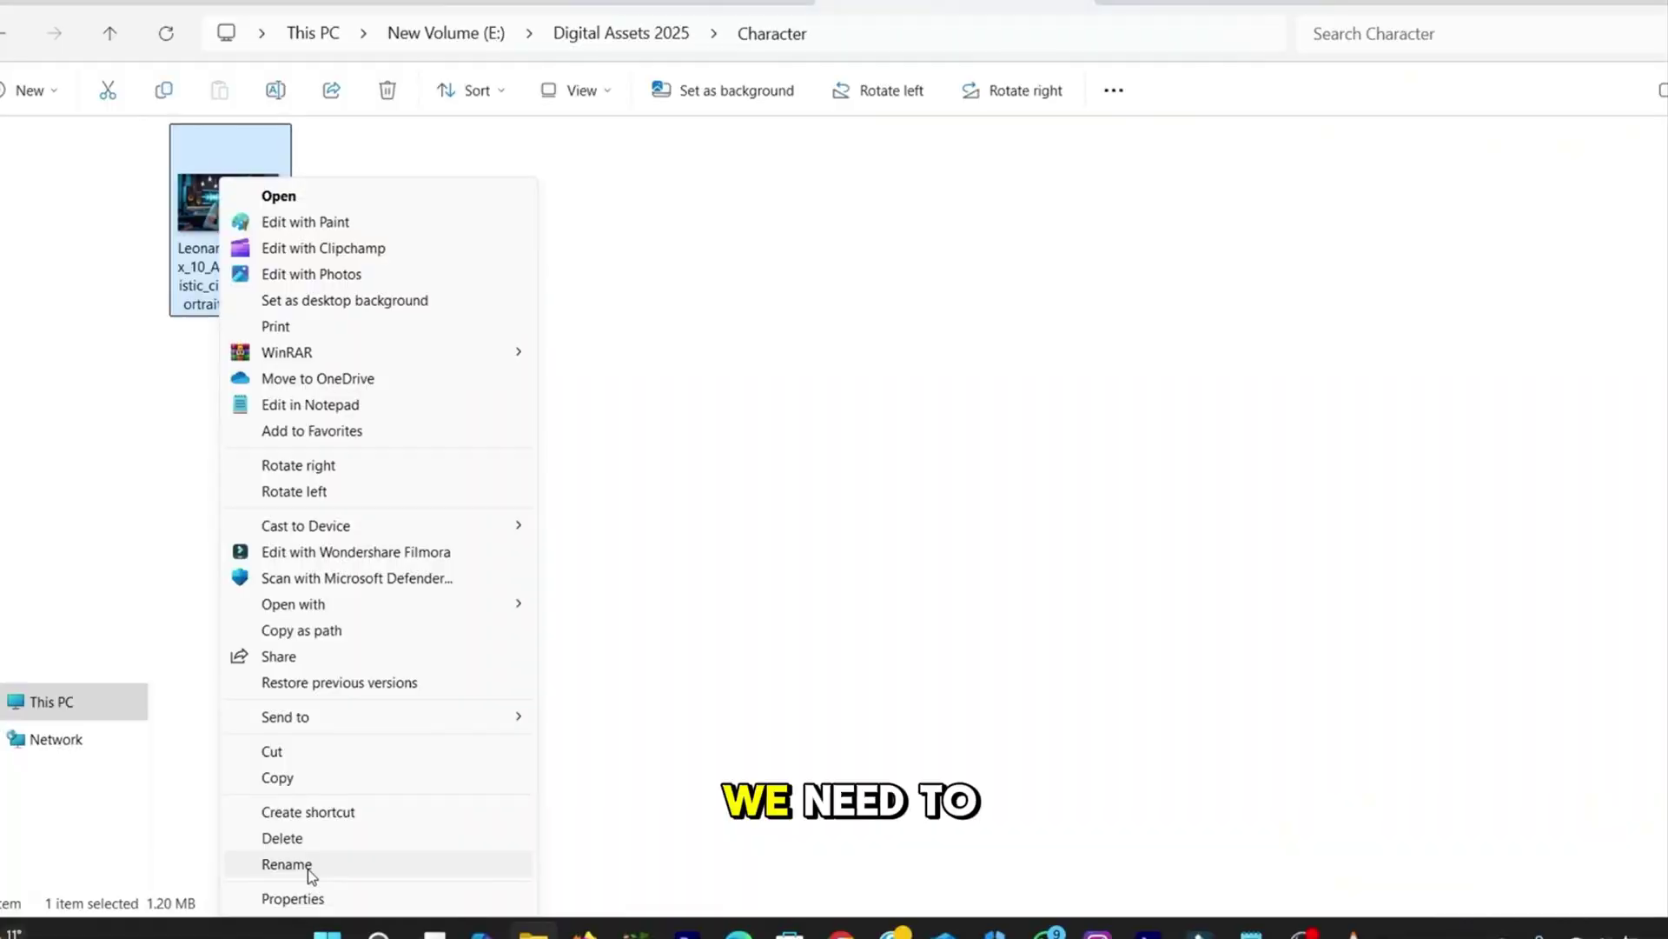
Rename the image 'Talking Character', then load the AI Avatar image into Leonardo's Upscaler.
click(309, 870)
text(Talking Character)
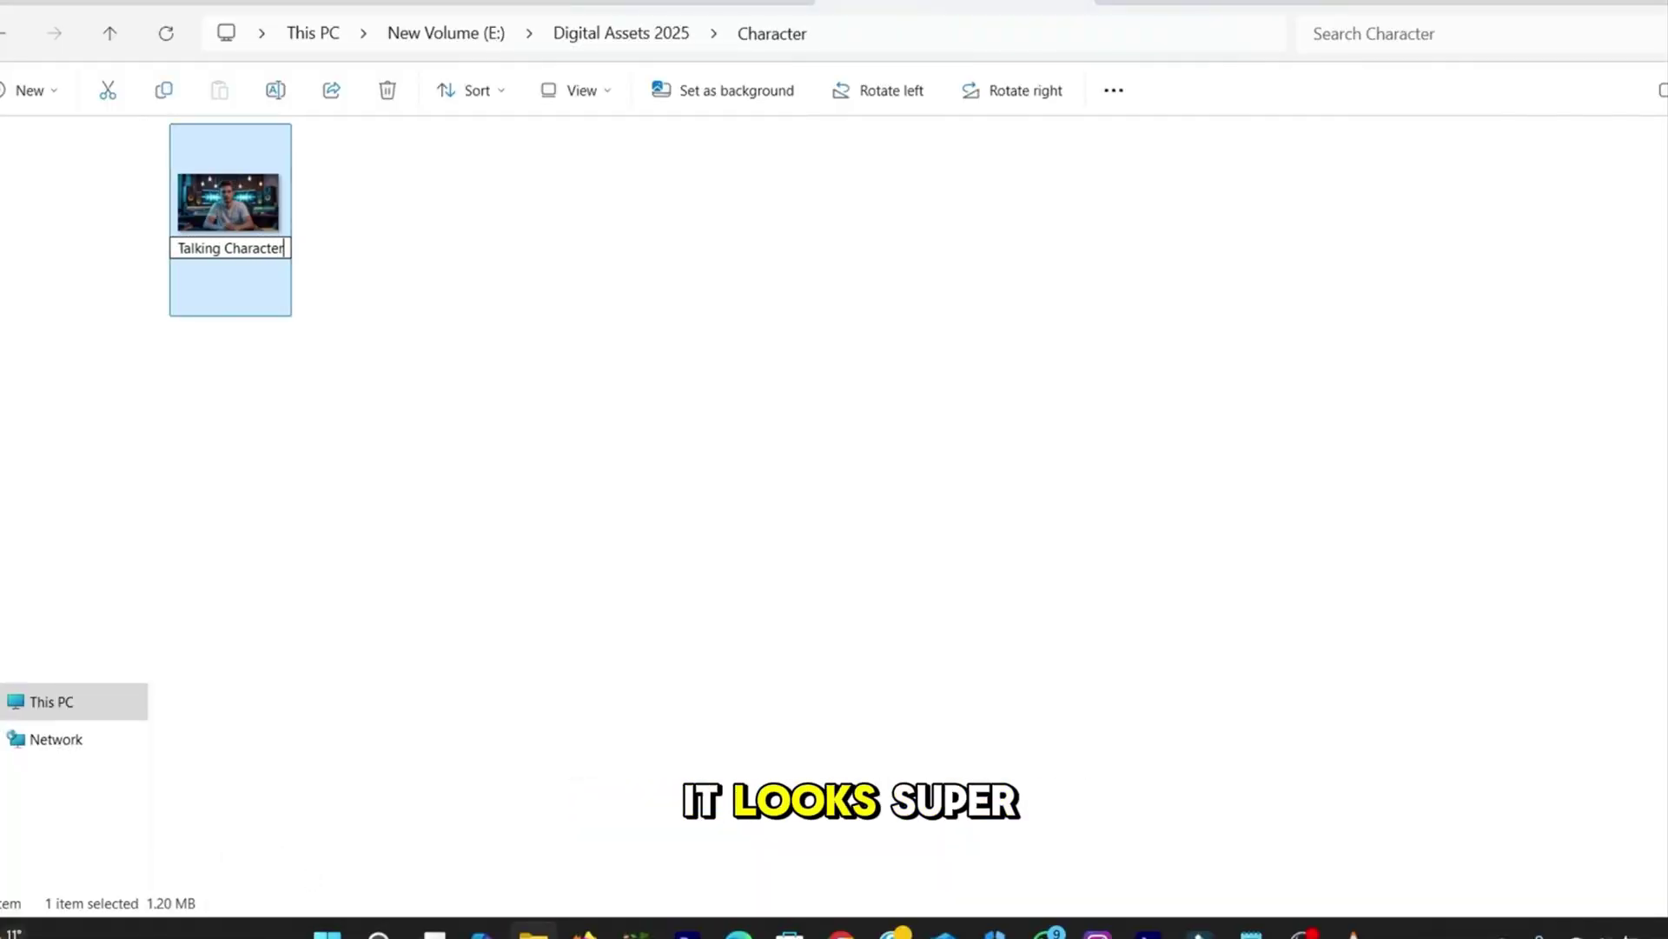
click(420, 428)
double_click(228, 202)
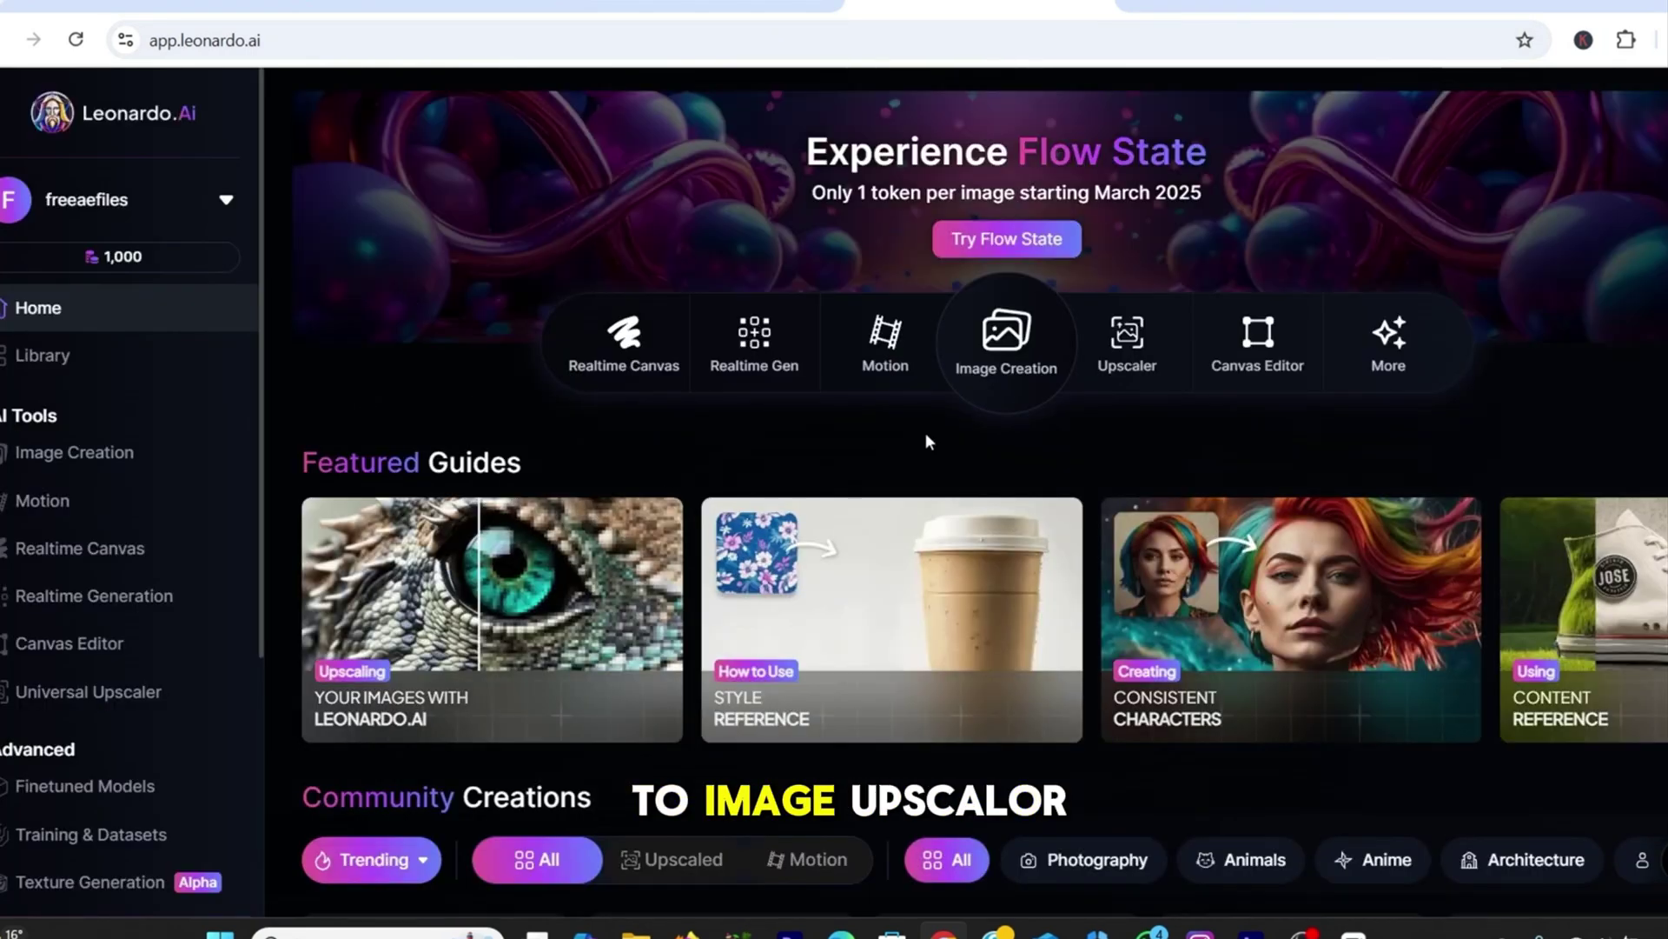
click(1125, 365)
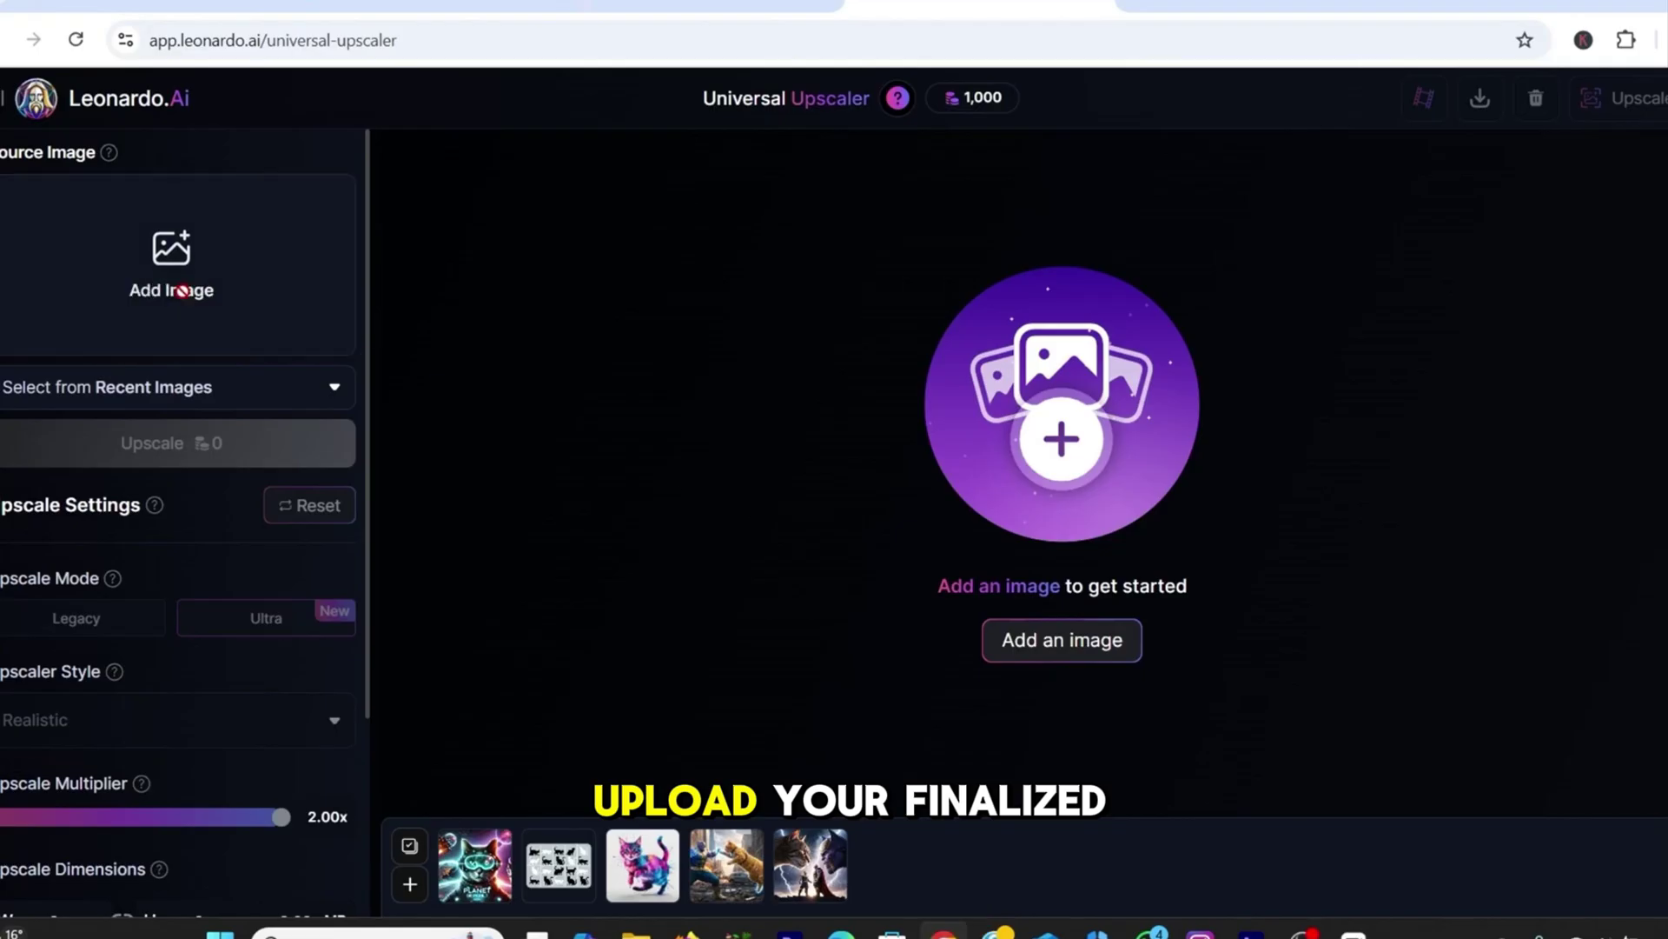
drag(175, 287, 183, 292)
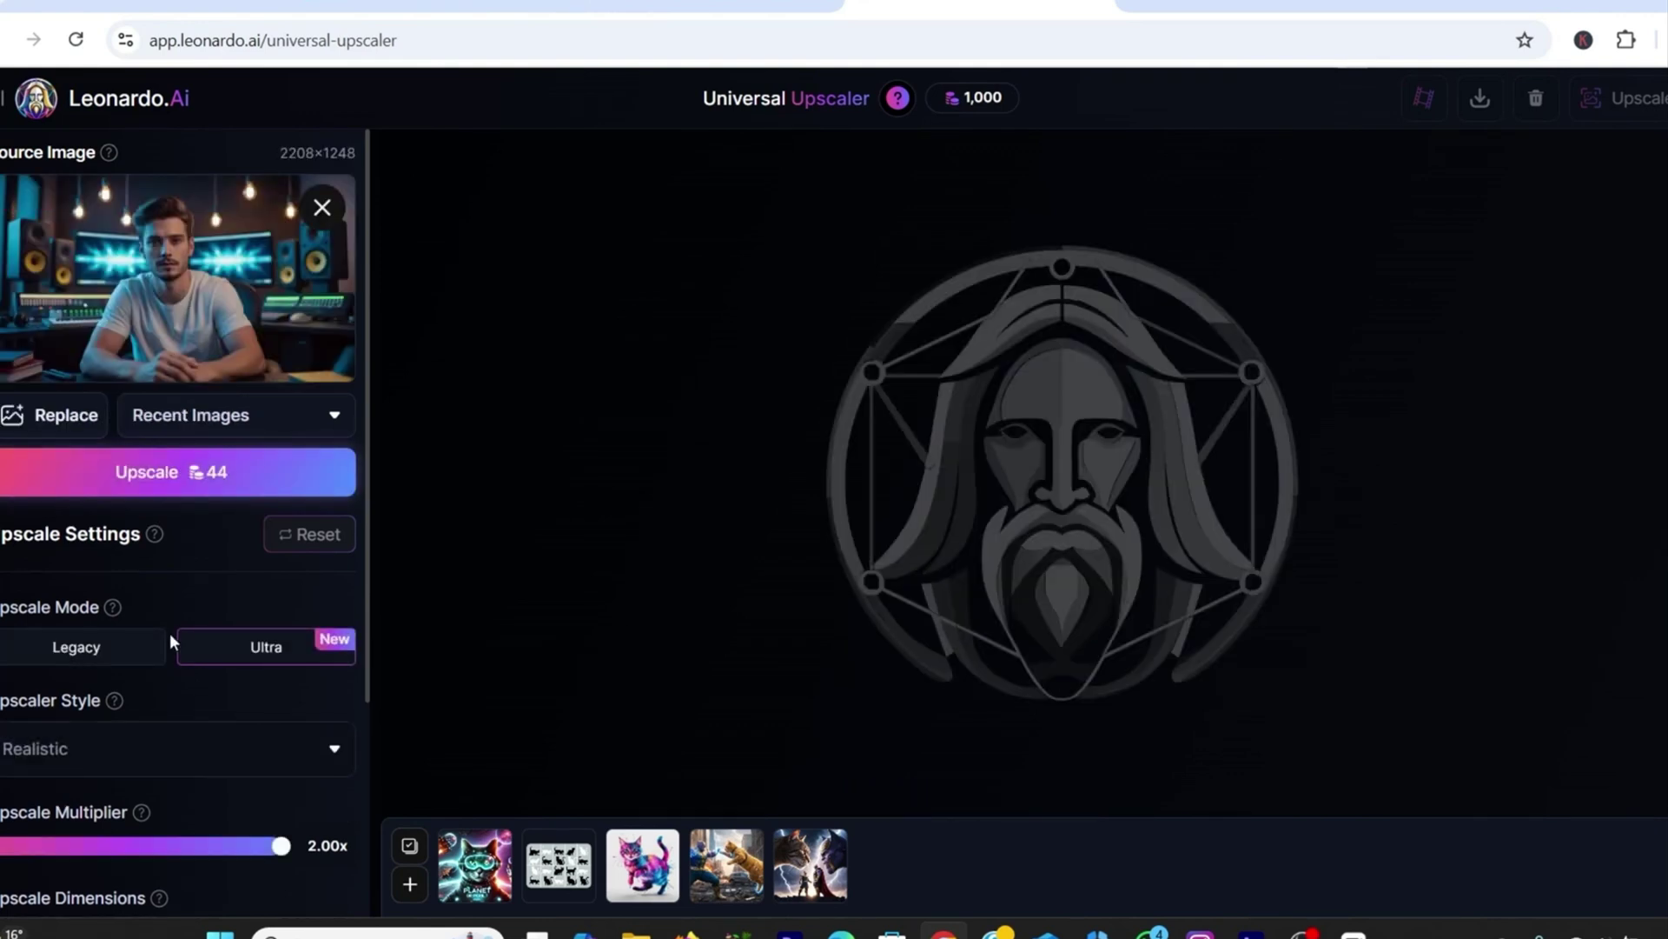
Upscale the portrait 2.00x with the Realistic upscaler style.
scroll(164, 551, down, 2)
click(335, 572)
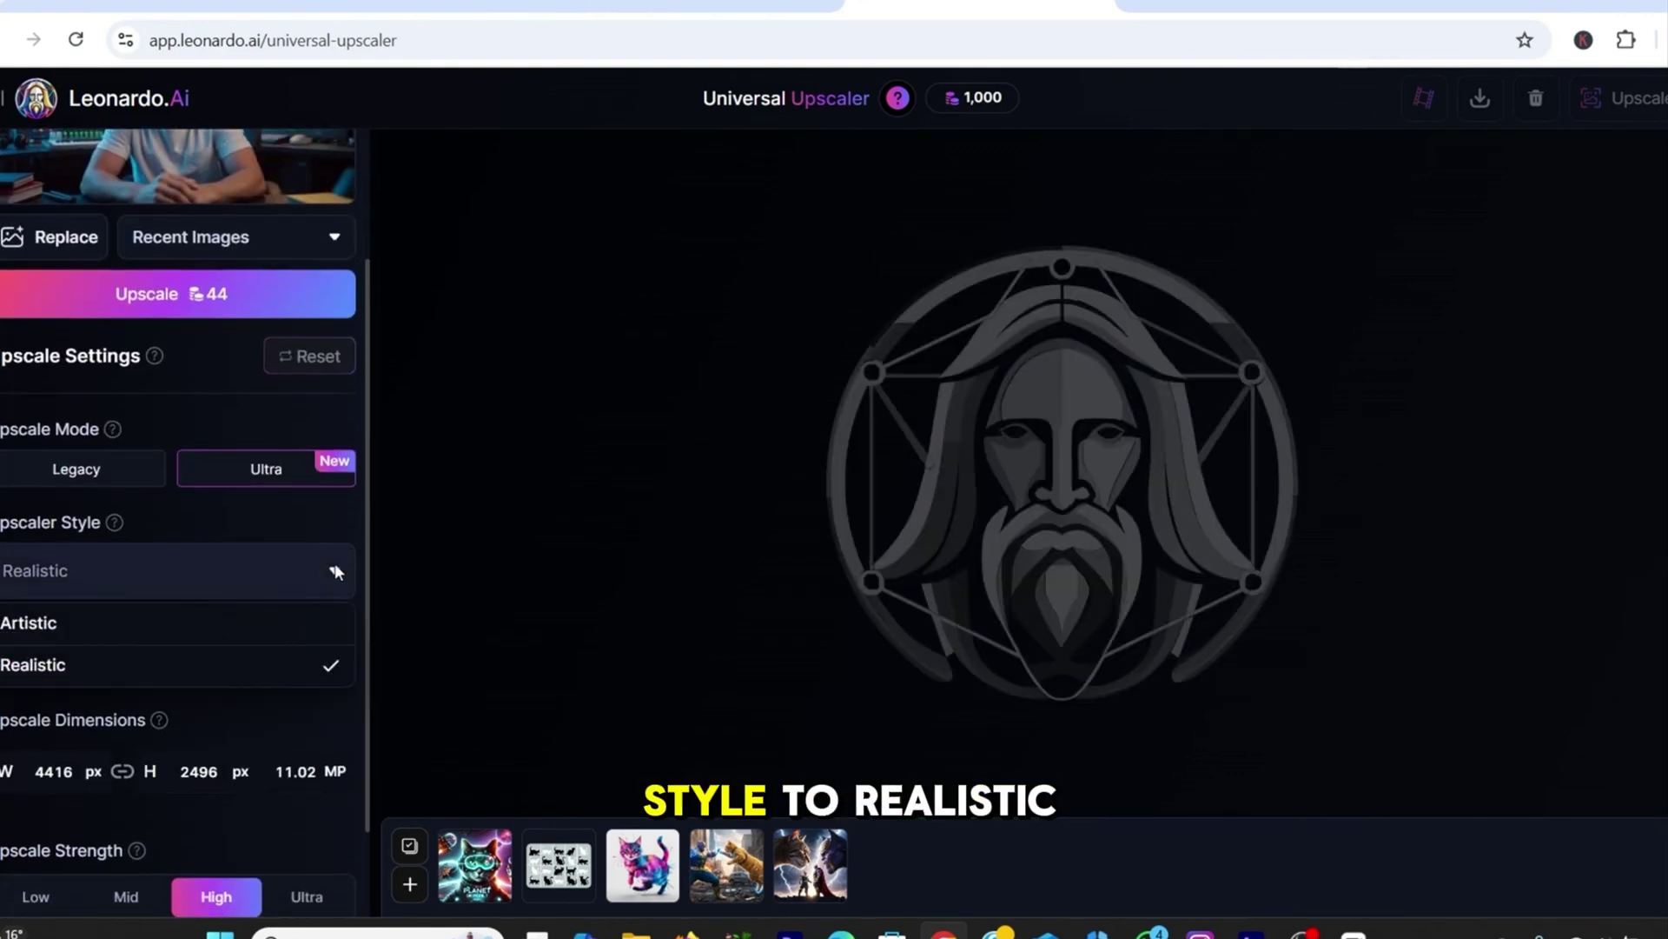
click(145, 665)
scroll(264, 643, down, 2)
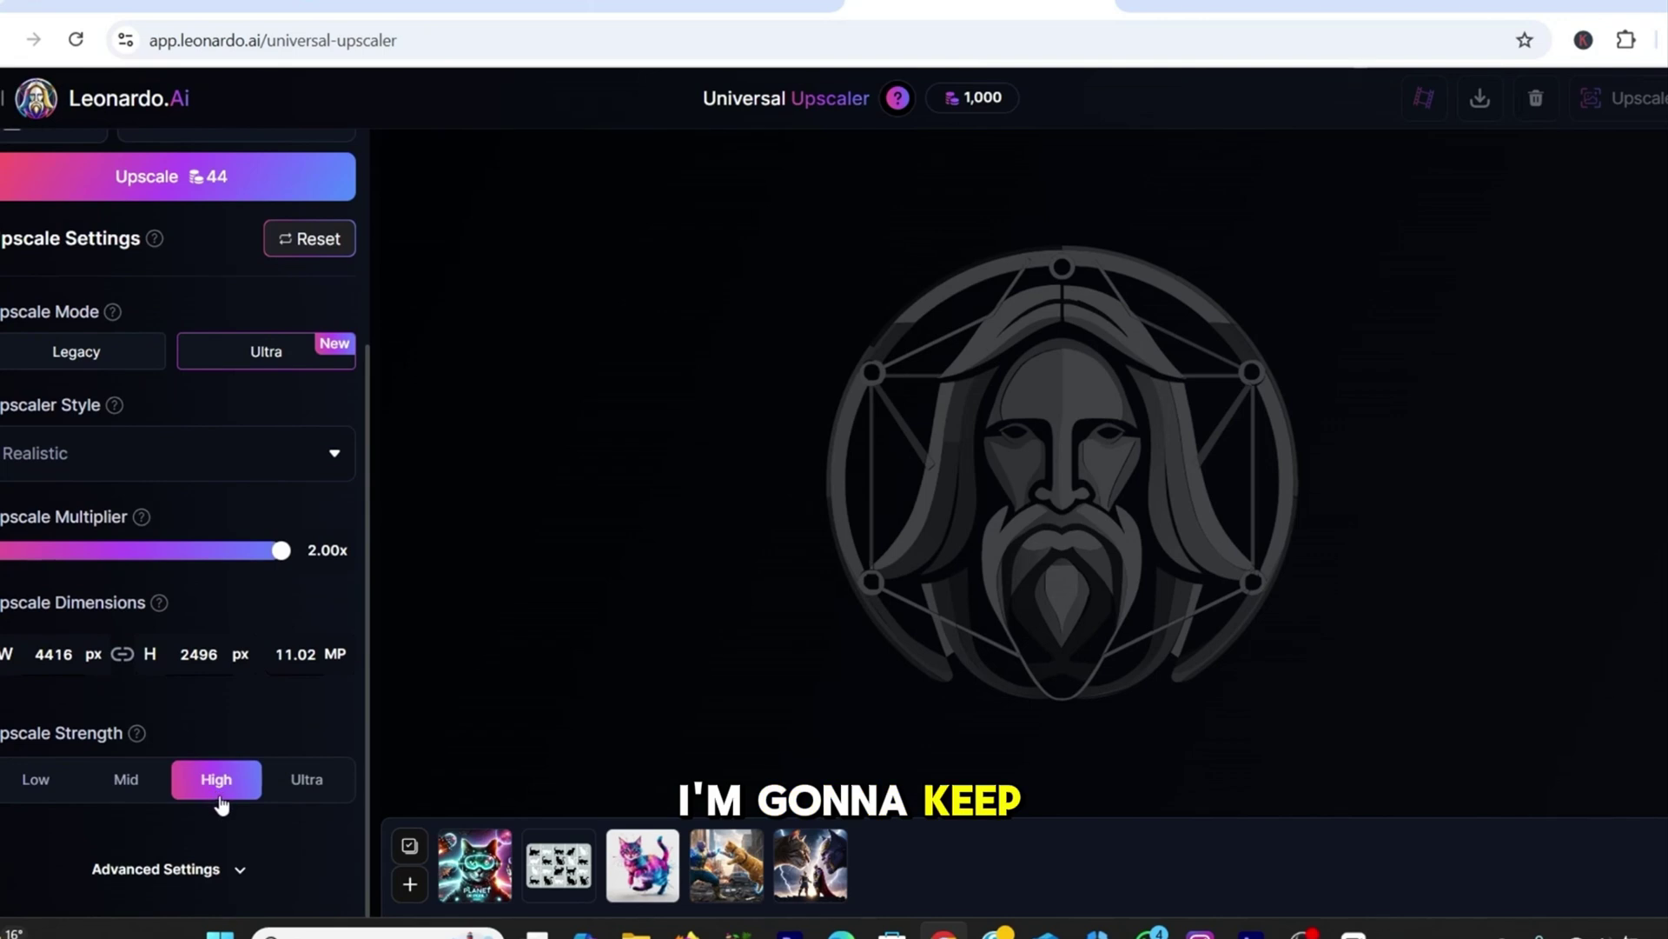
scroll(257, 665, up, 2)
scroll(259, 674, up, 2)
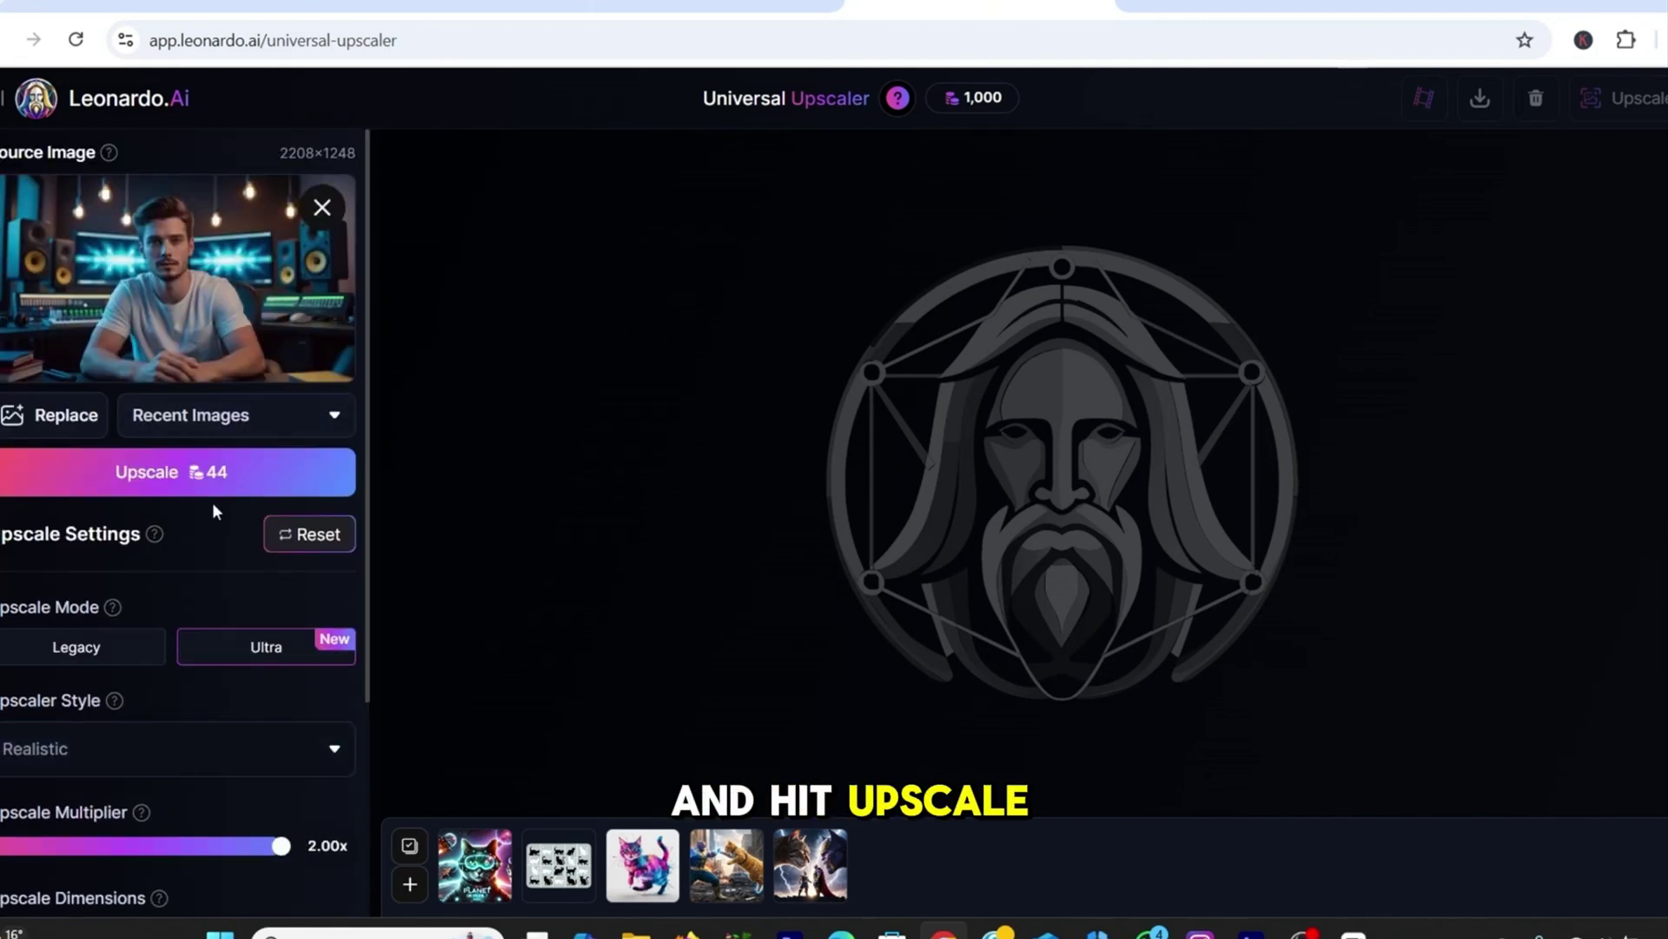
click(151, 482)
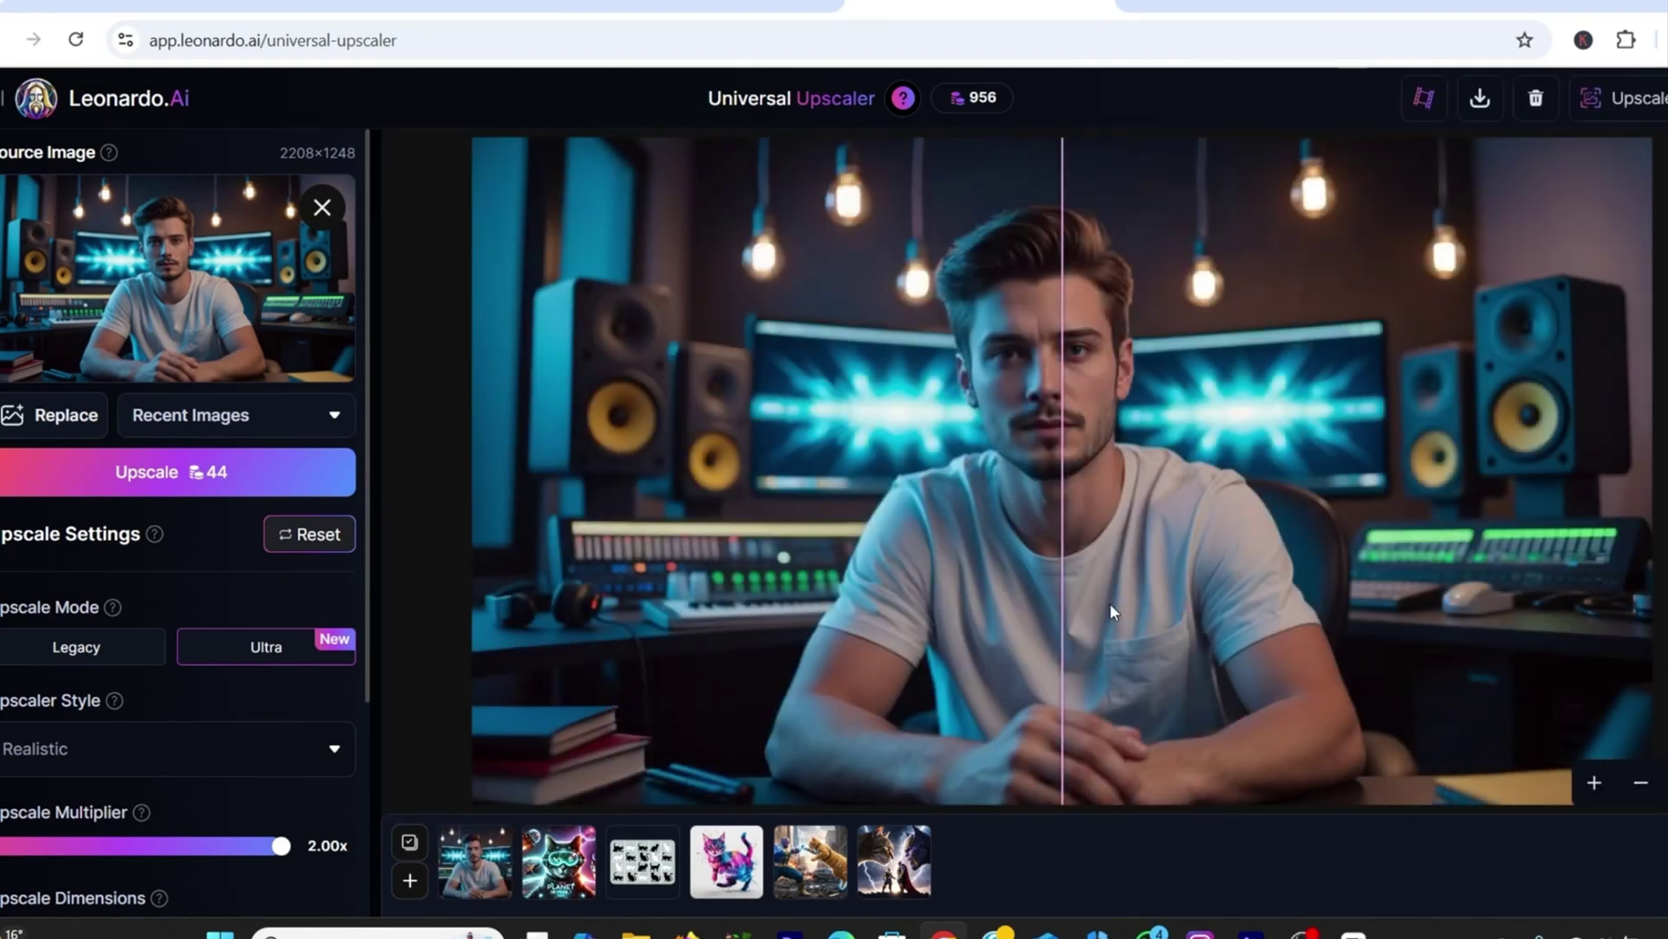
Compare the upscale with the original, download it, and move it into the New folder.
drag(1109, 603, 569, 660)
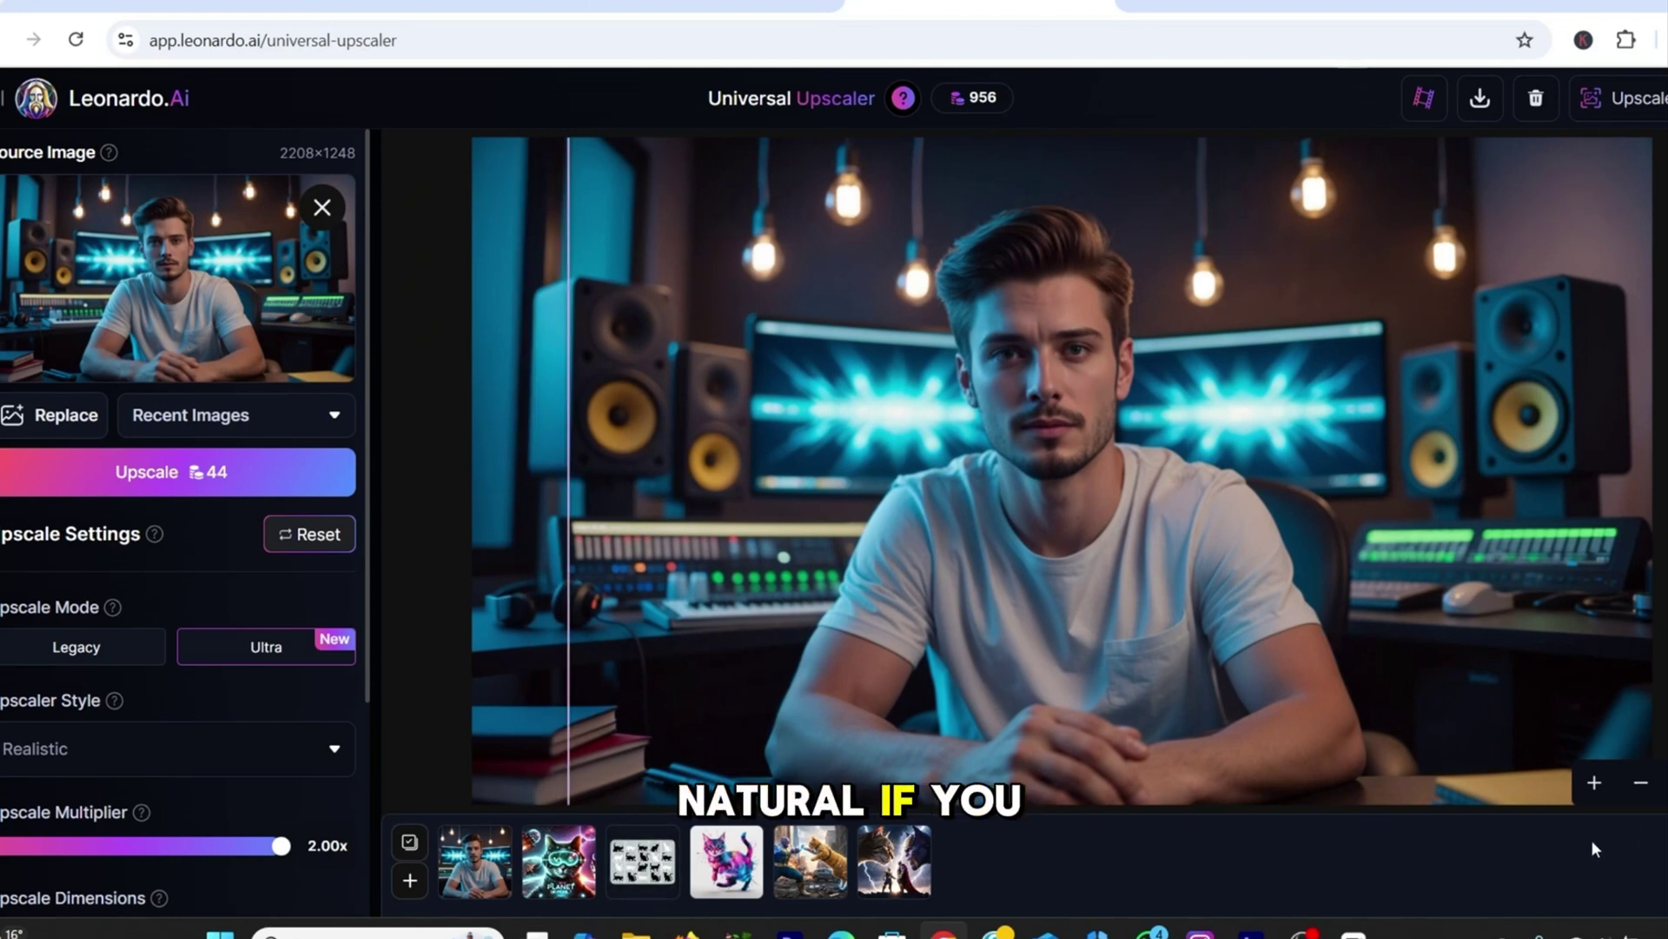
click(1480, 97)
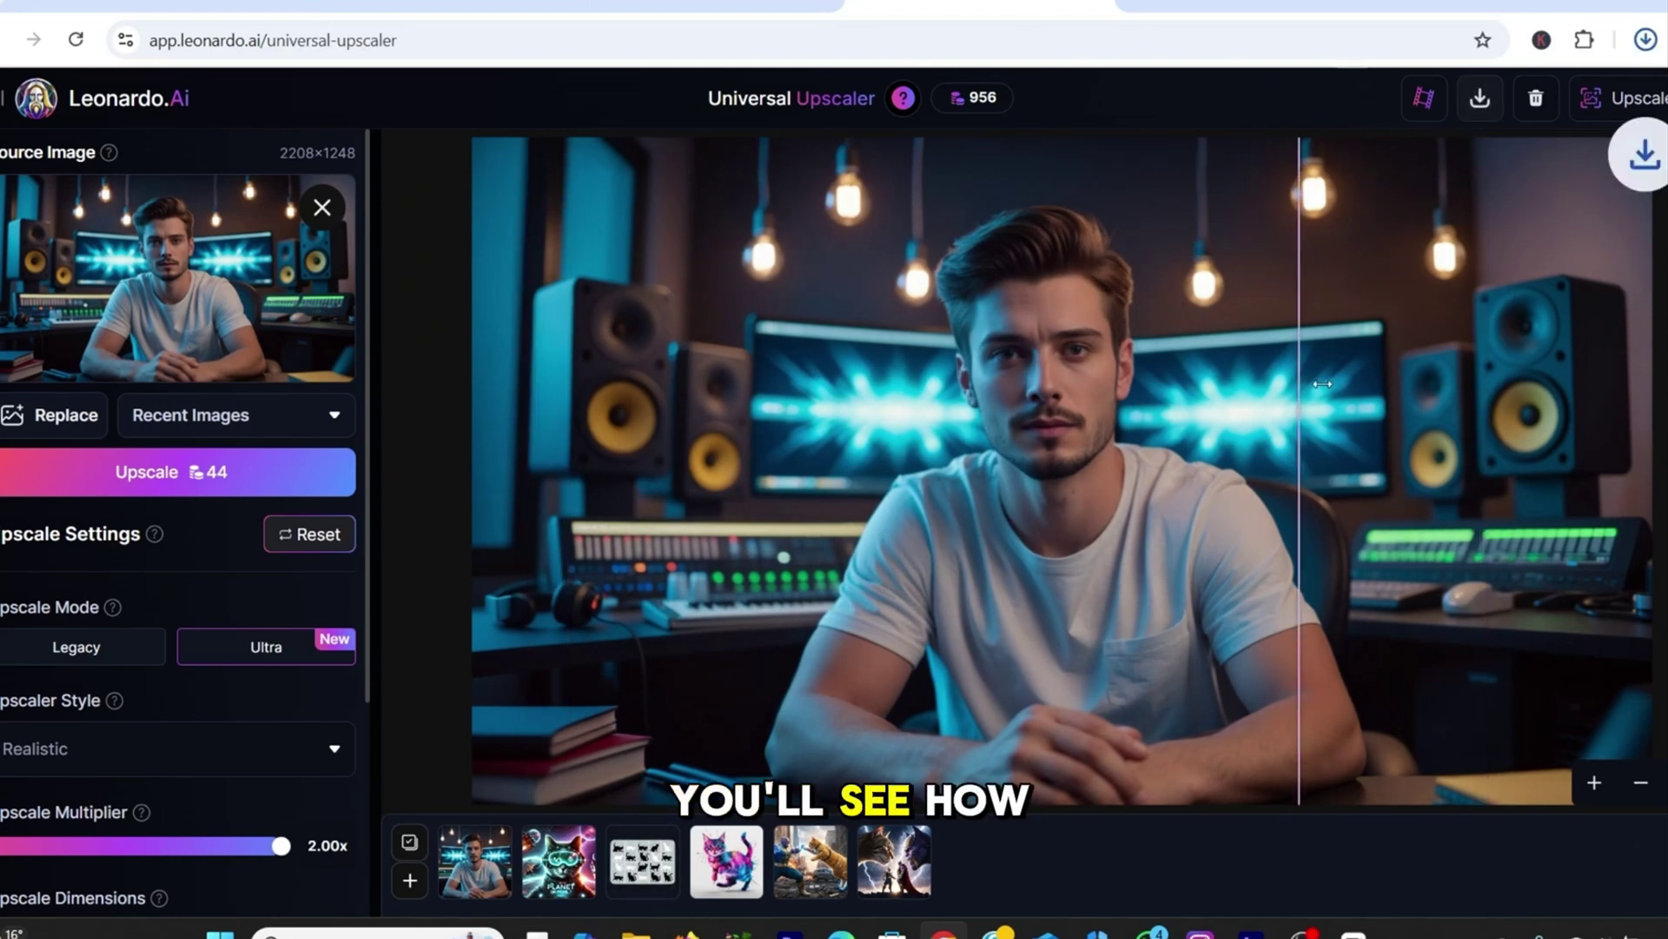
drag(1478, 102, 445, 357)
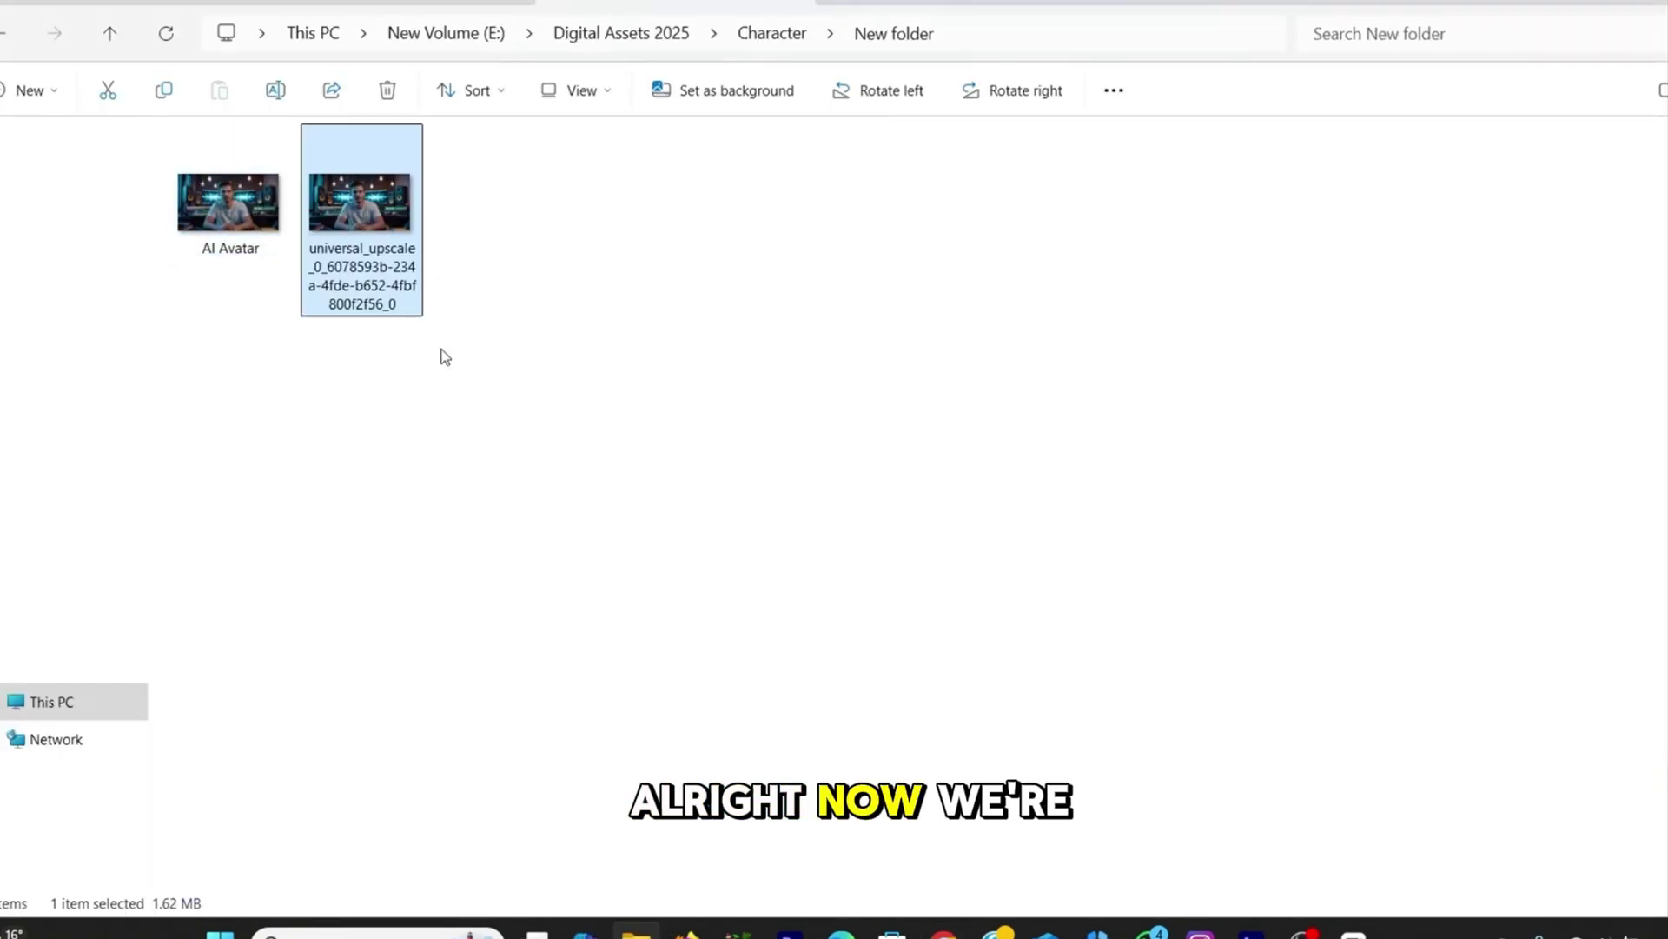
Rename the upscaled file to 'Upscaled AI Avatar' via Show more options > Rename.
right_click(361, 231)
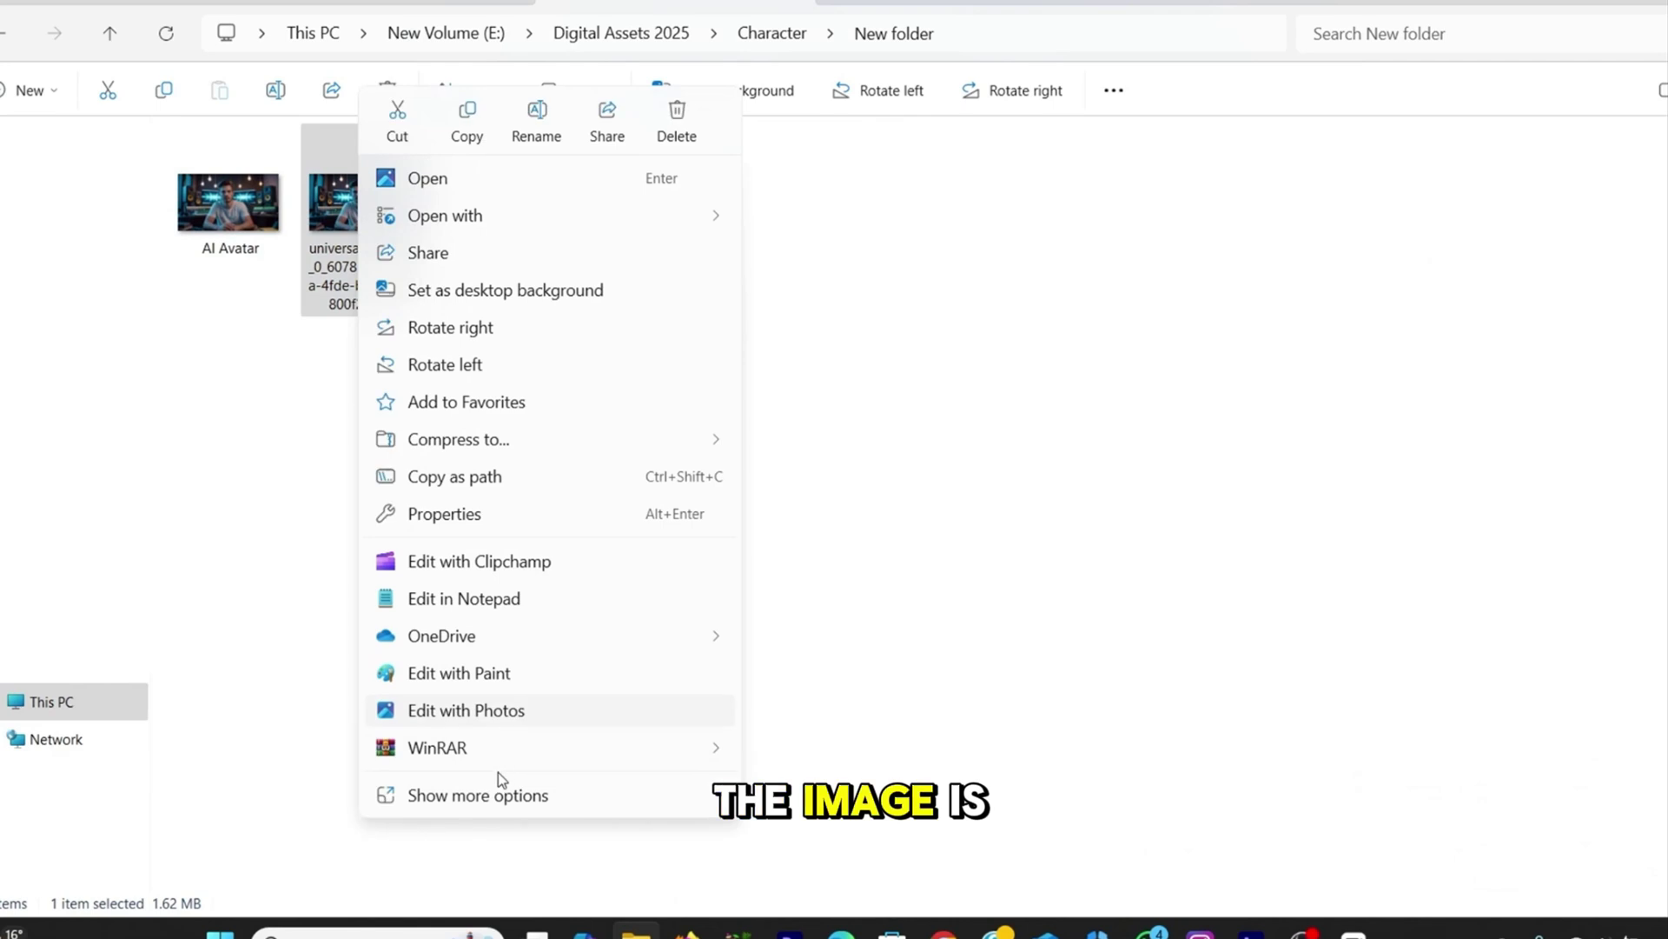
click(495, 793)
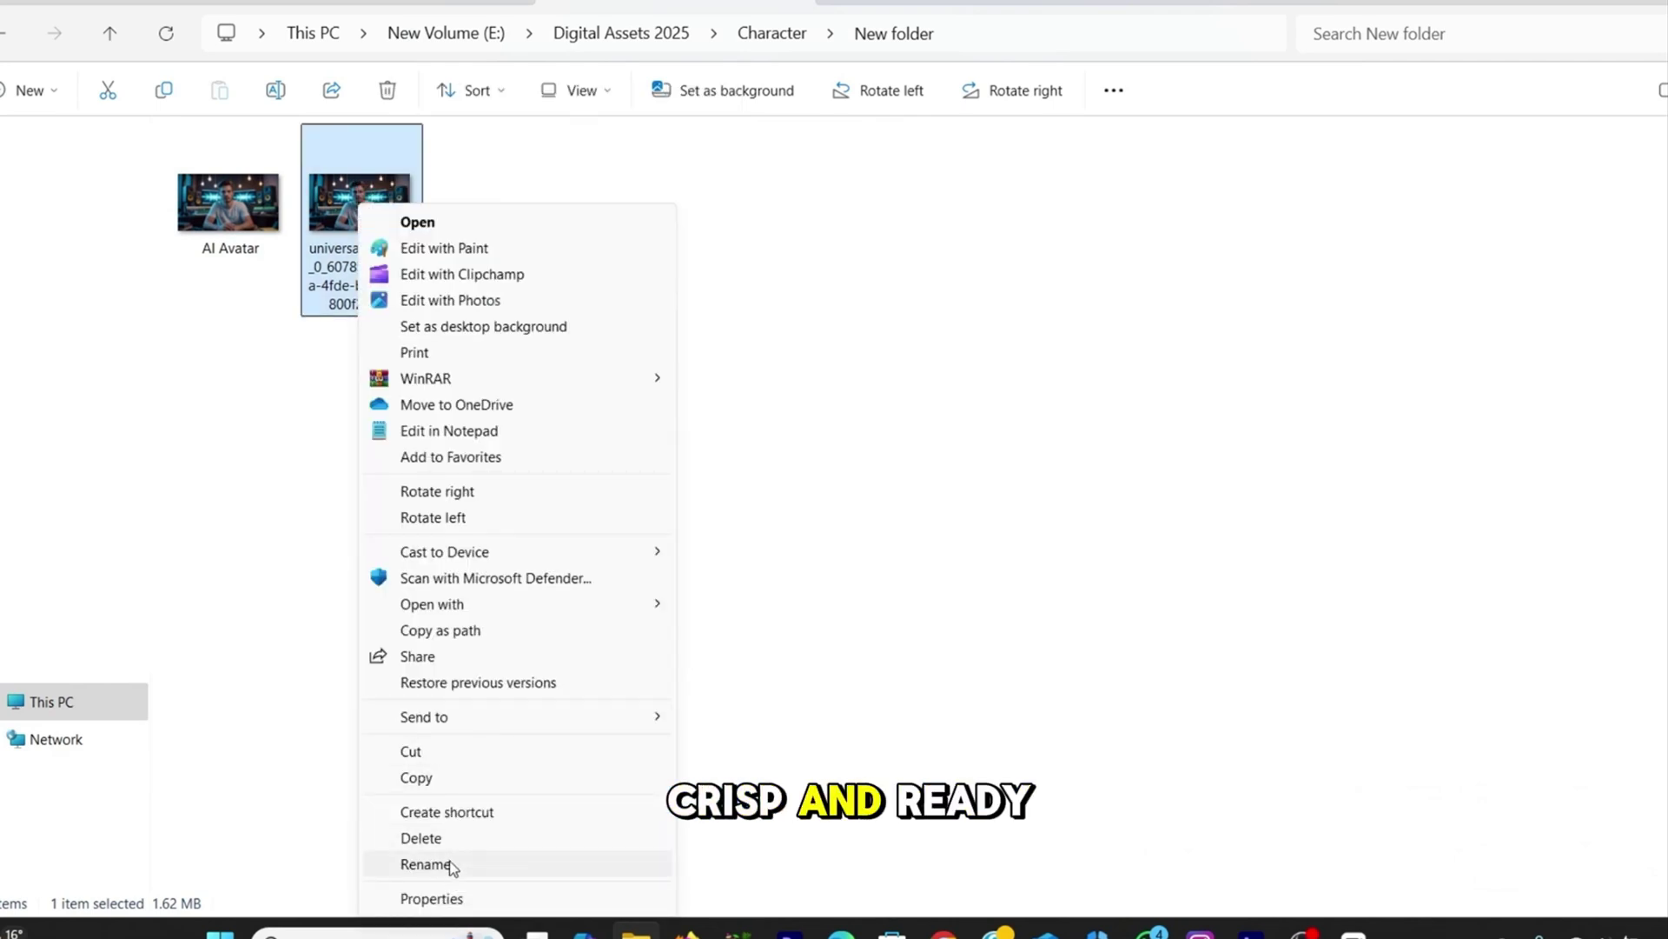
click(450, 864)
text(Upsc)
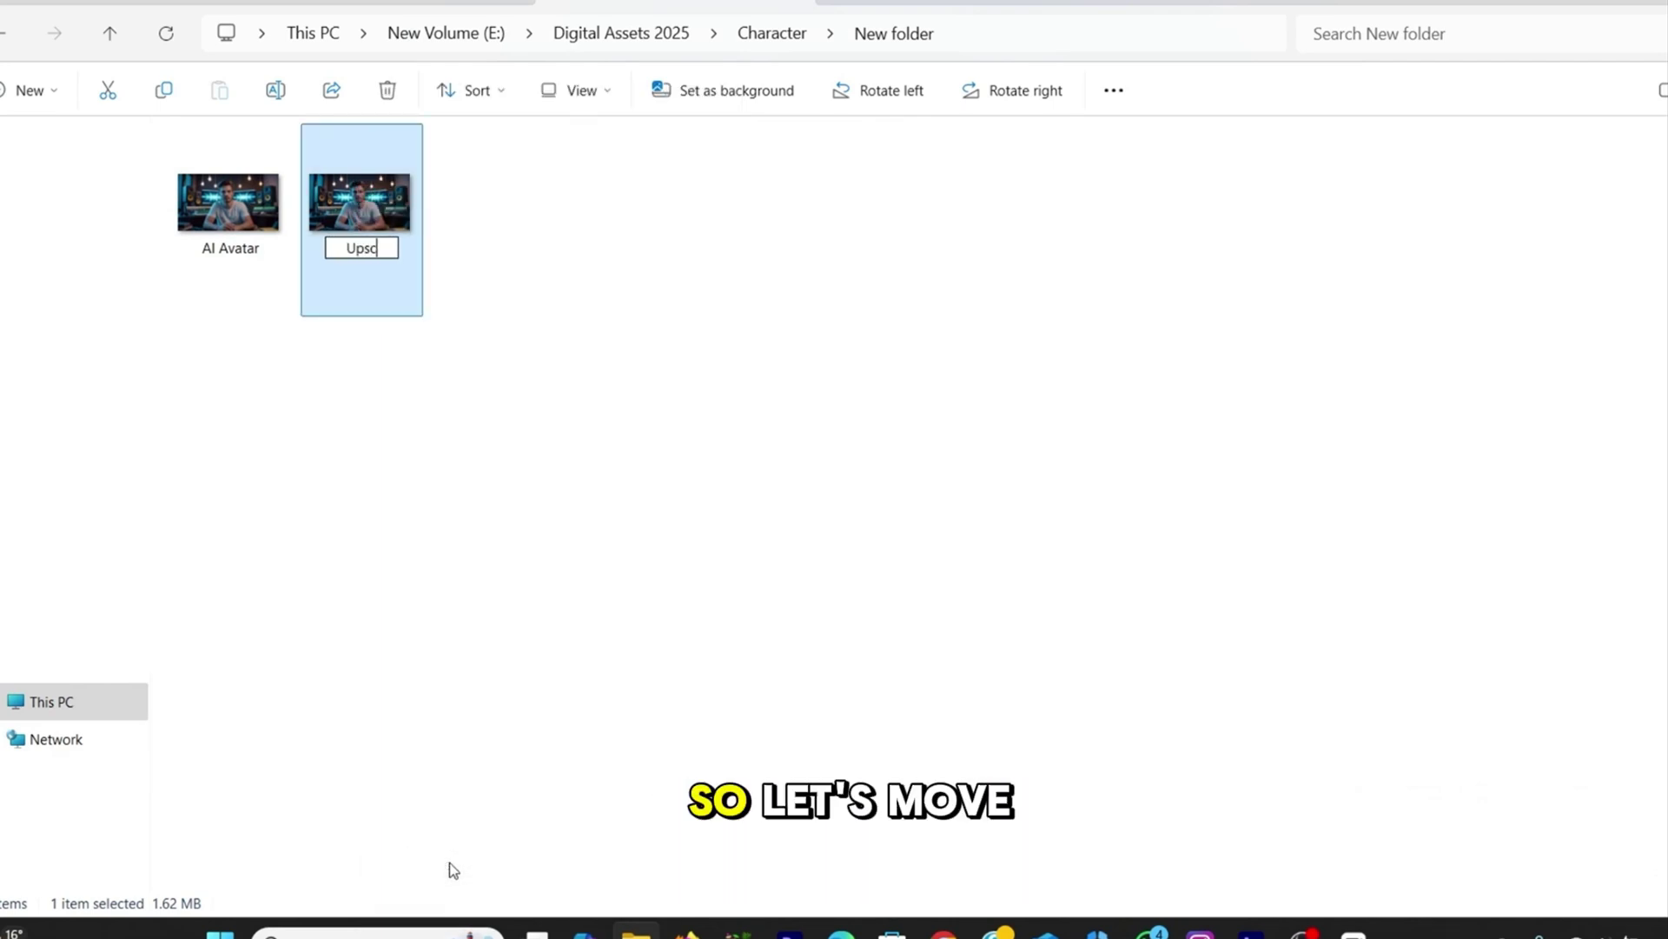
text(aled AI Ava)
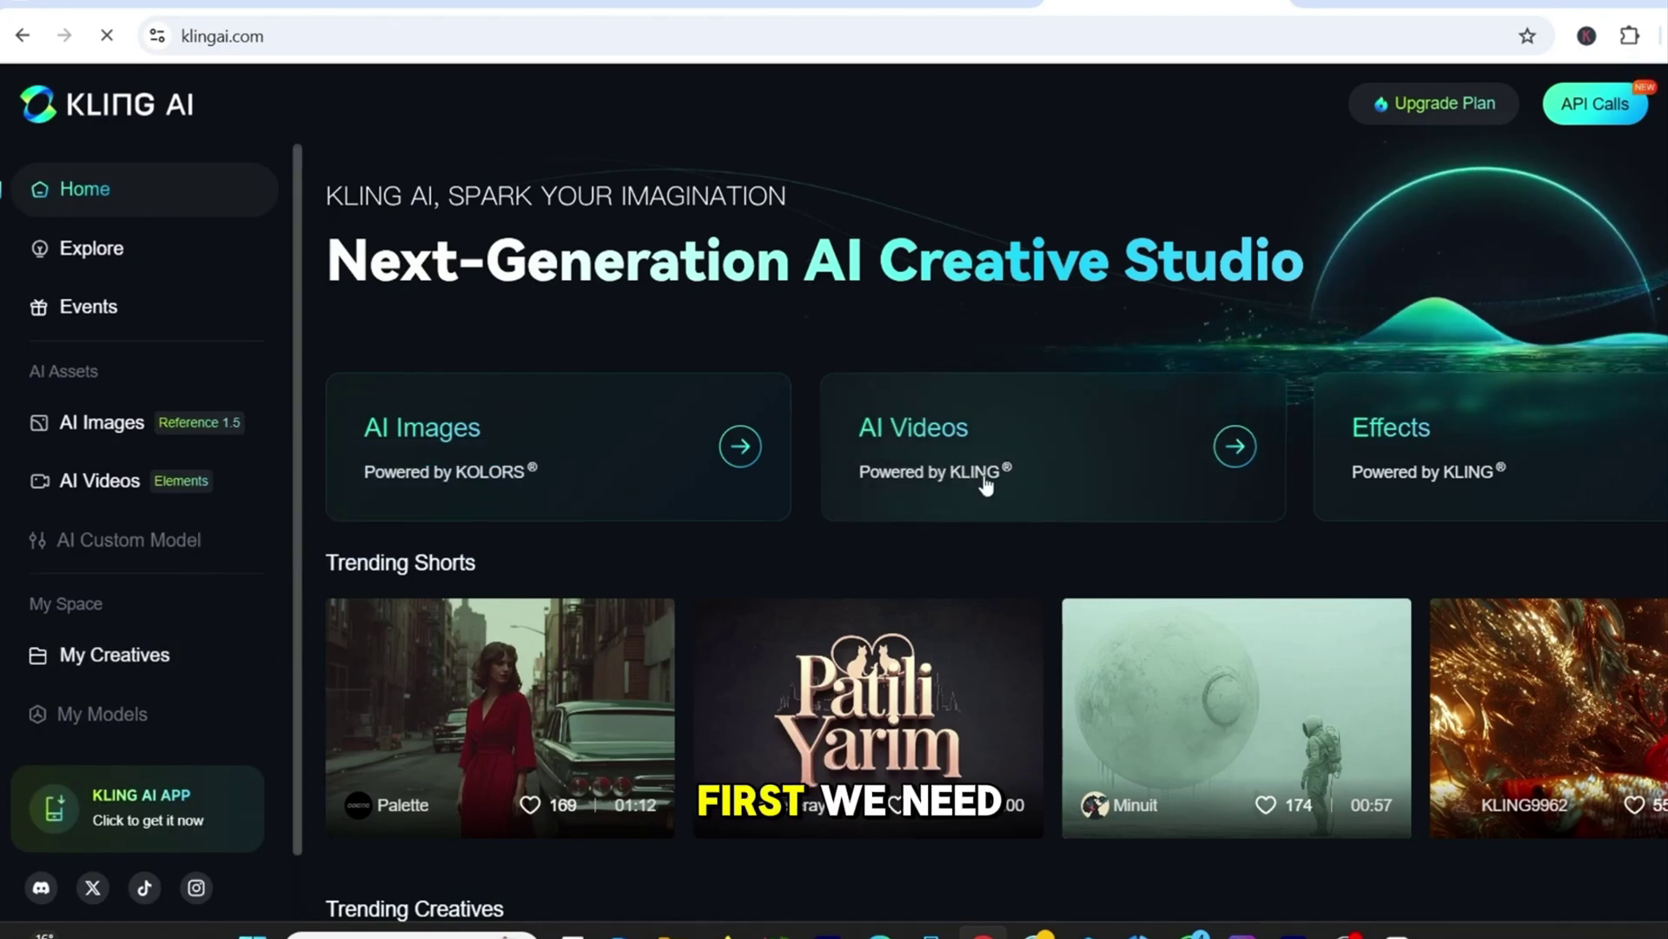
Open Image to Video and drop the Upscaled AI Avatar file in as the start frame.
click(986, 485)
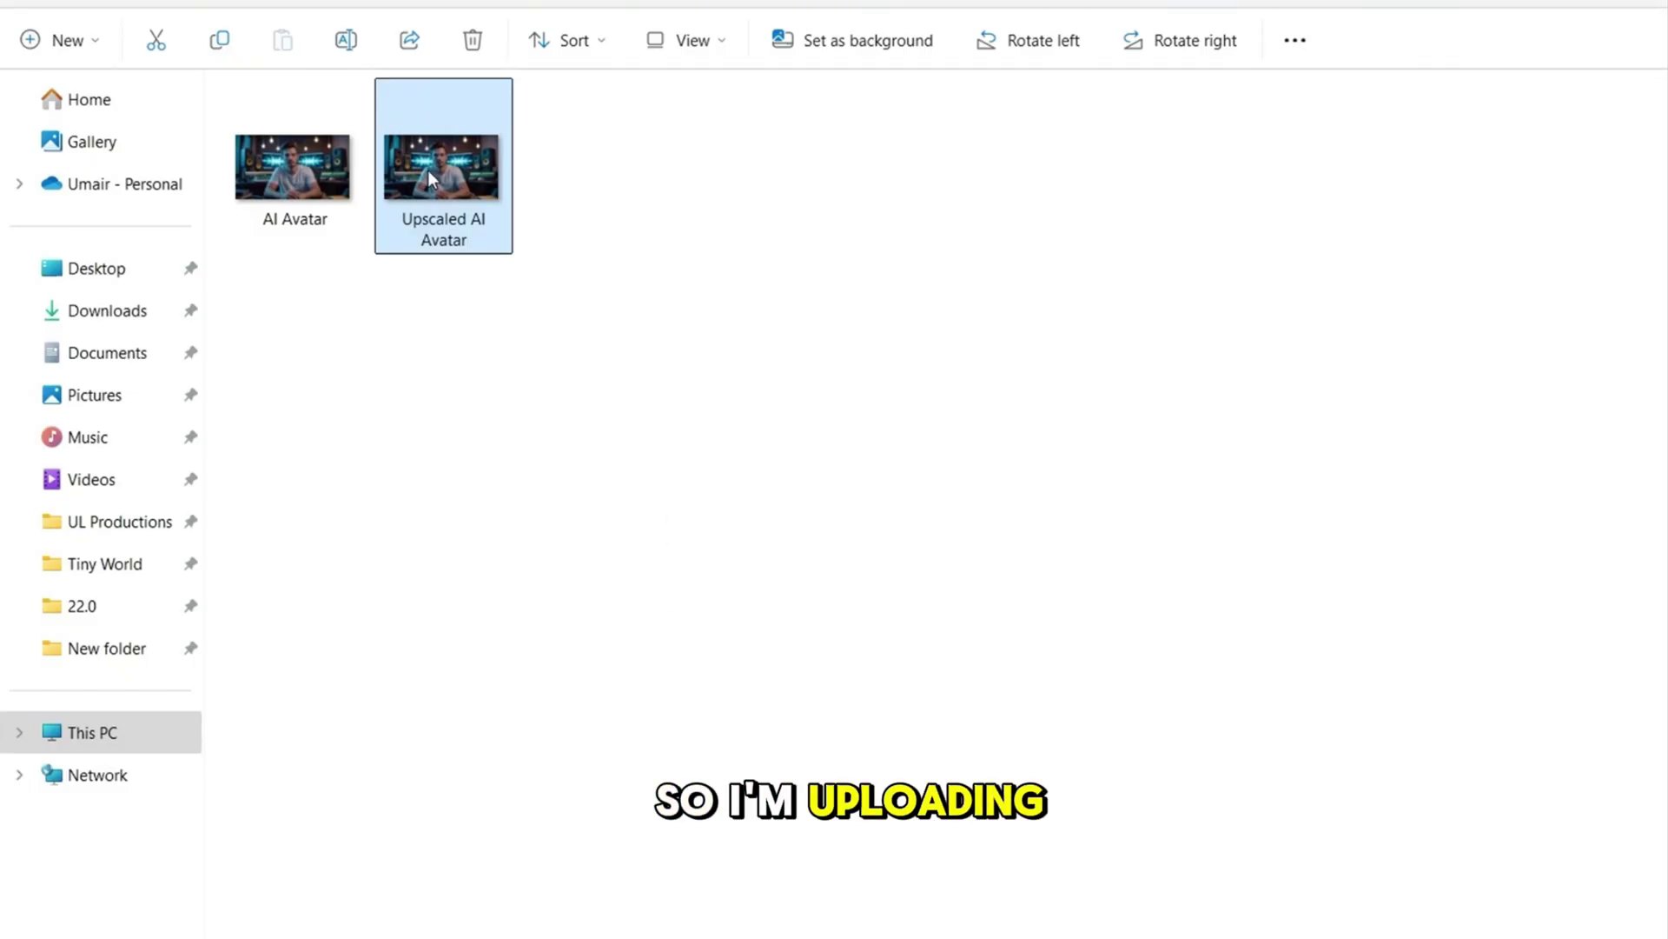
drag(427, 169, 377, 494)
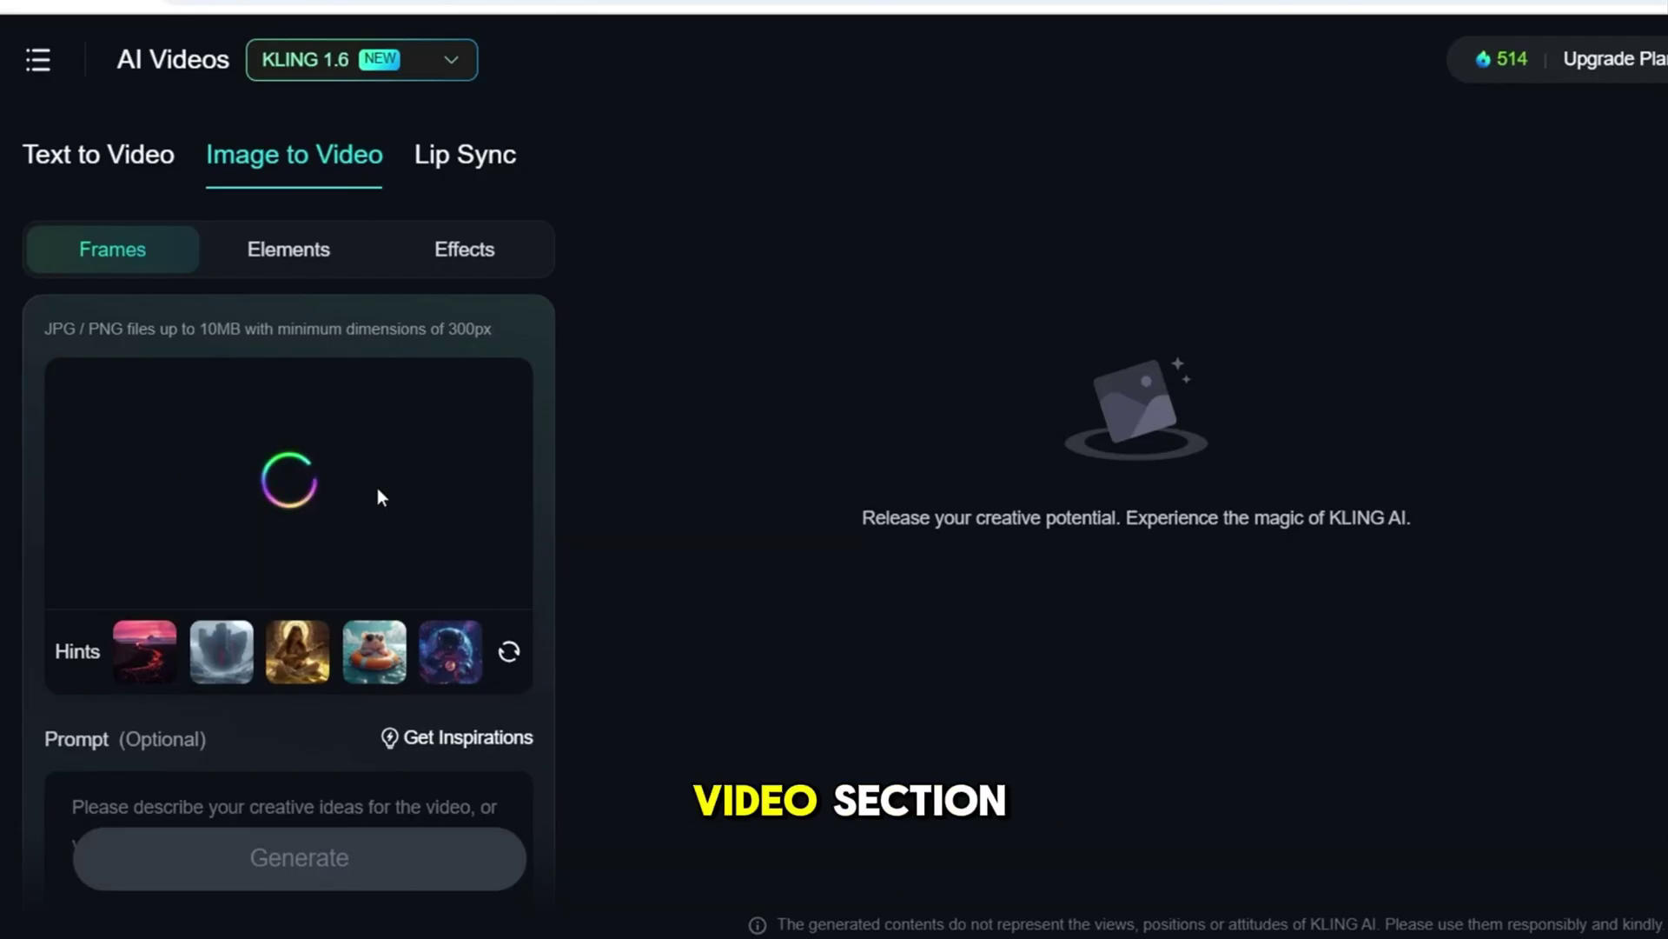
scroll(389, 613, down, 1)
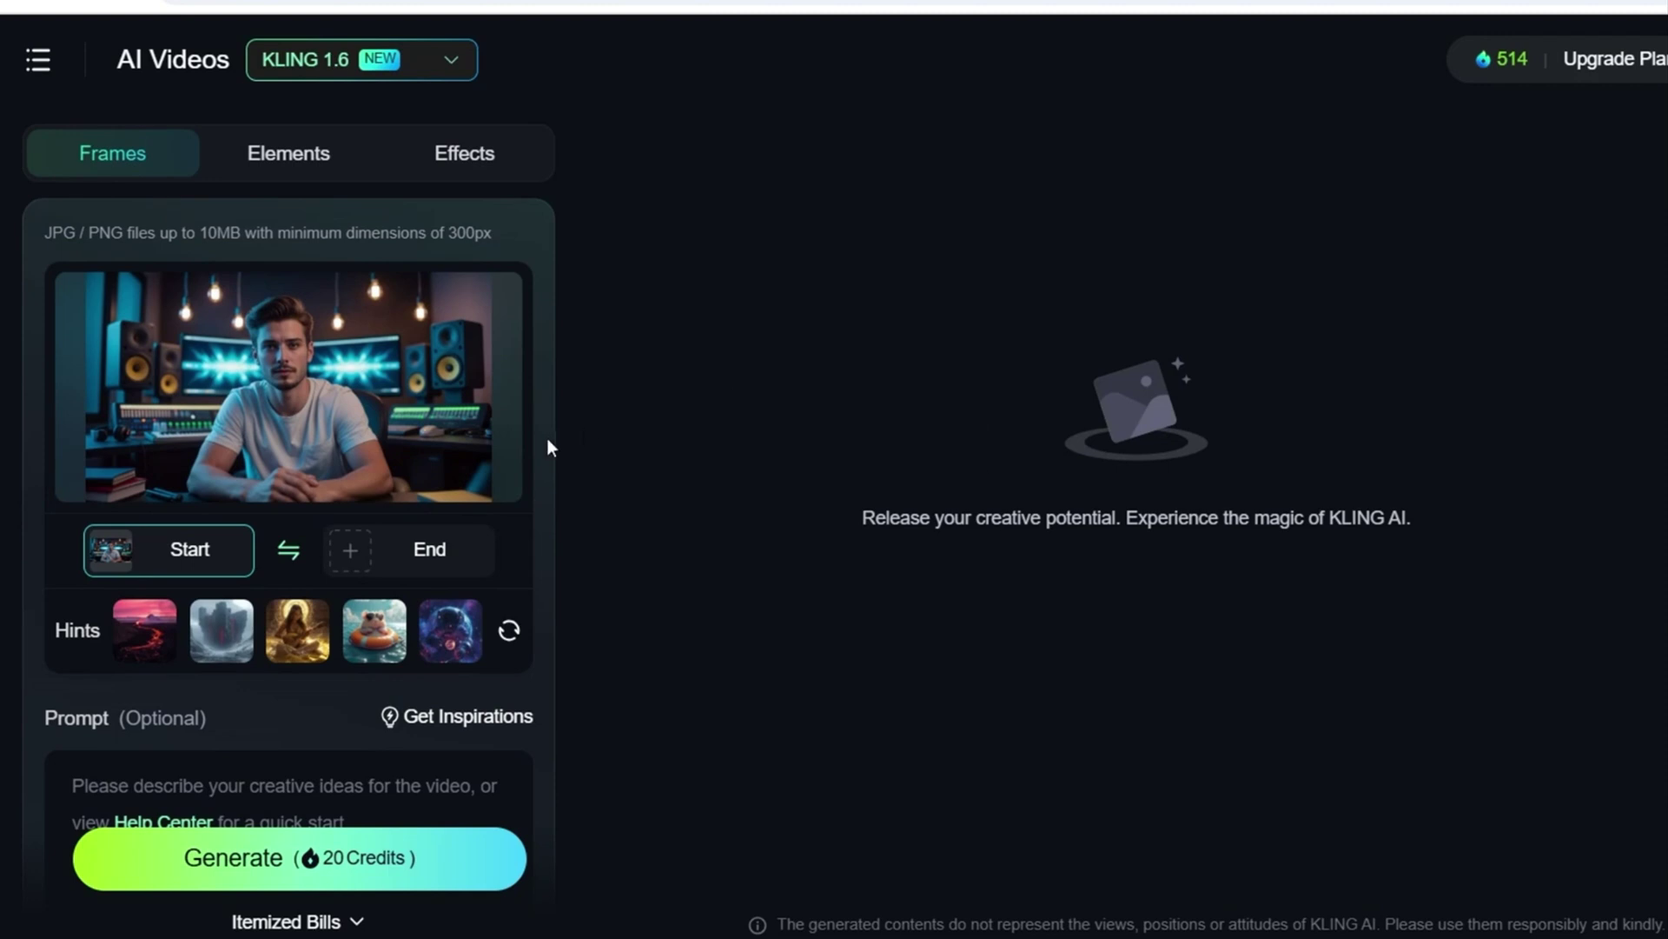
scroll(243, 509, down, 3)
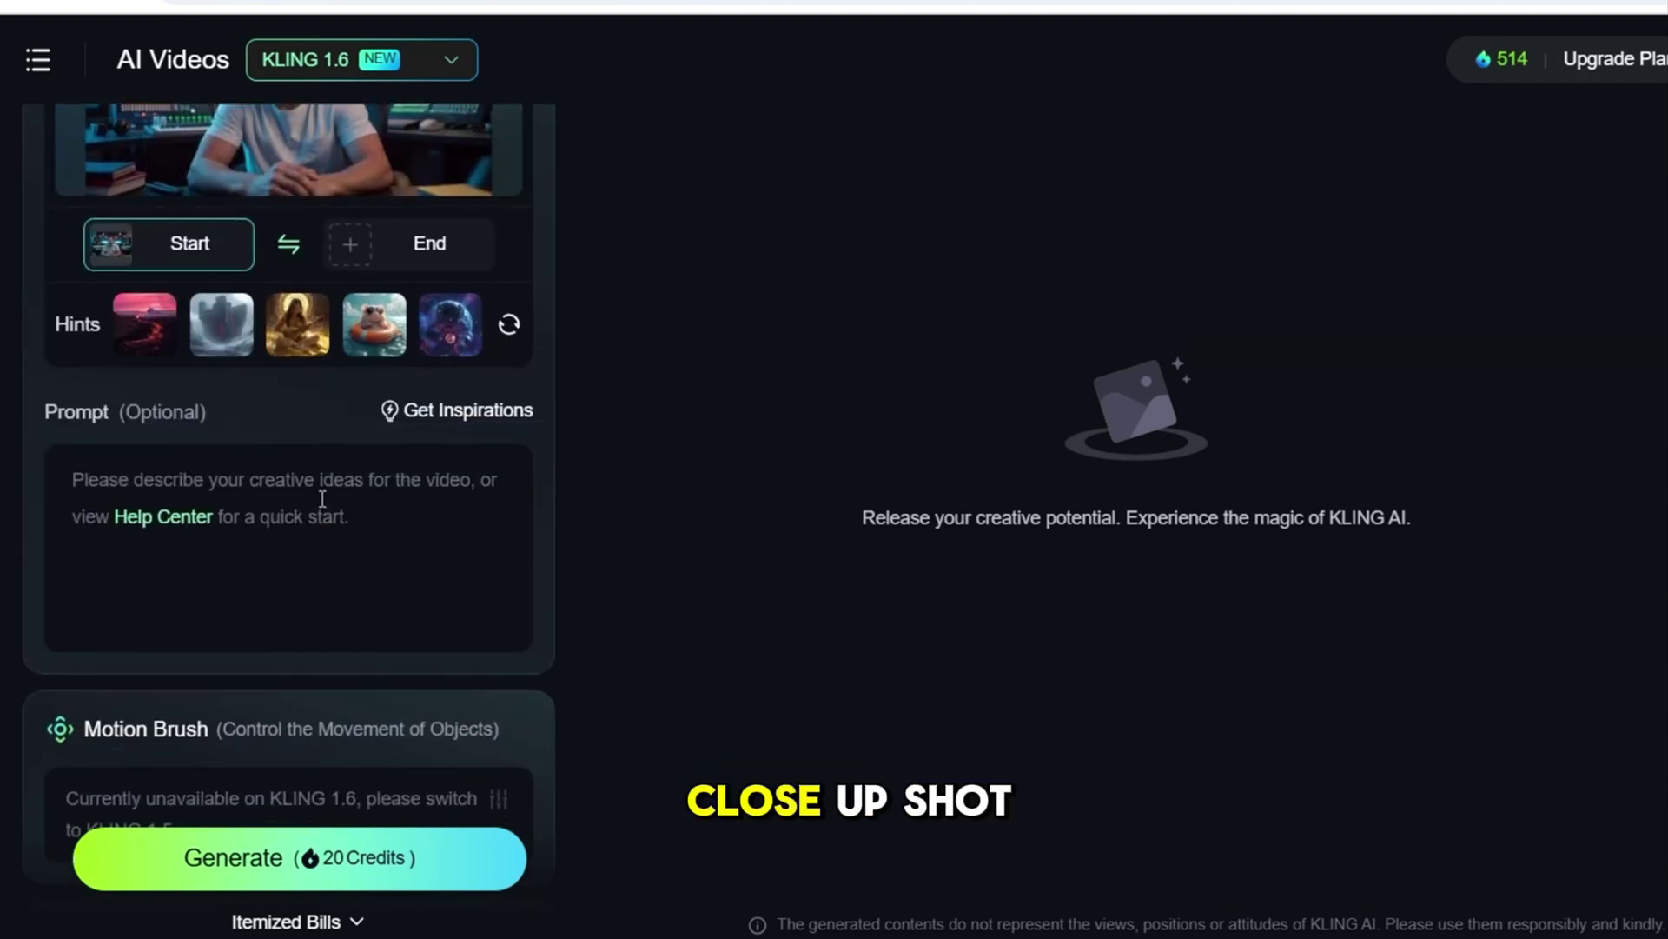
Paste the static medium close-up, natural-gesture talking description into the Prompt box.
key(ctrl+v)
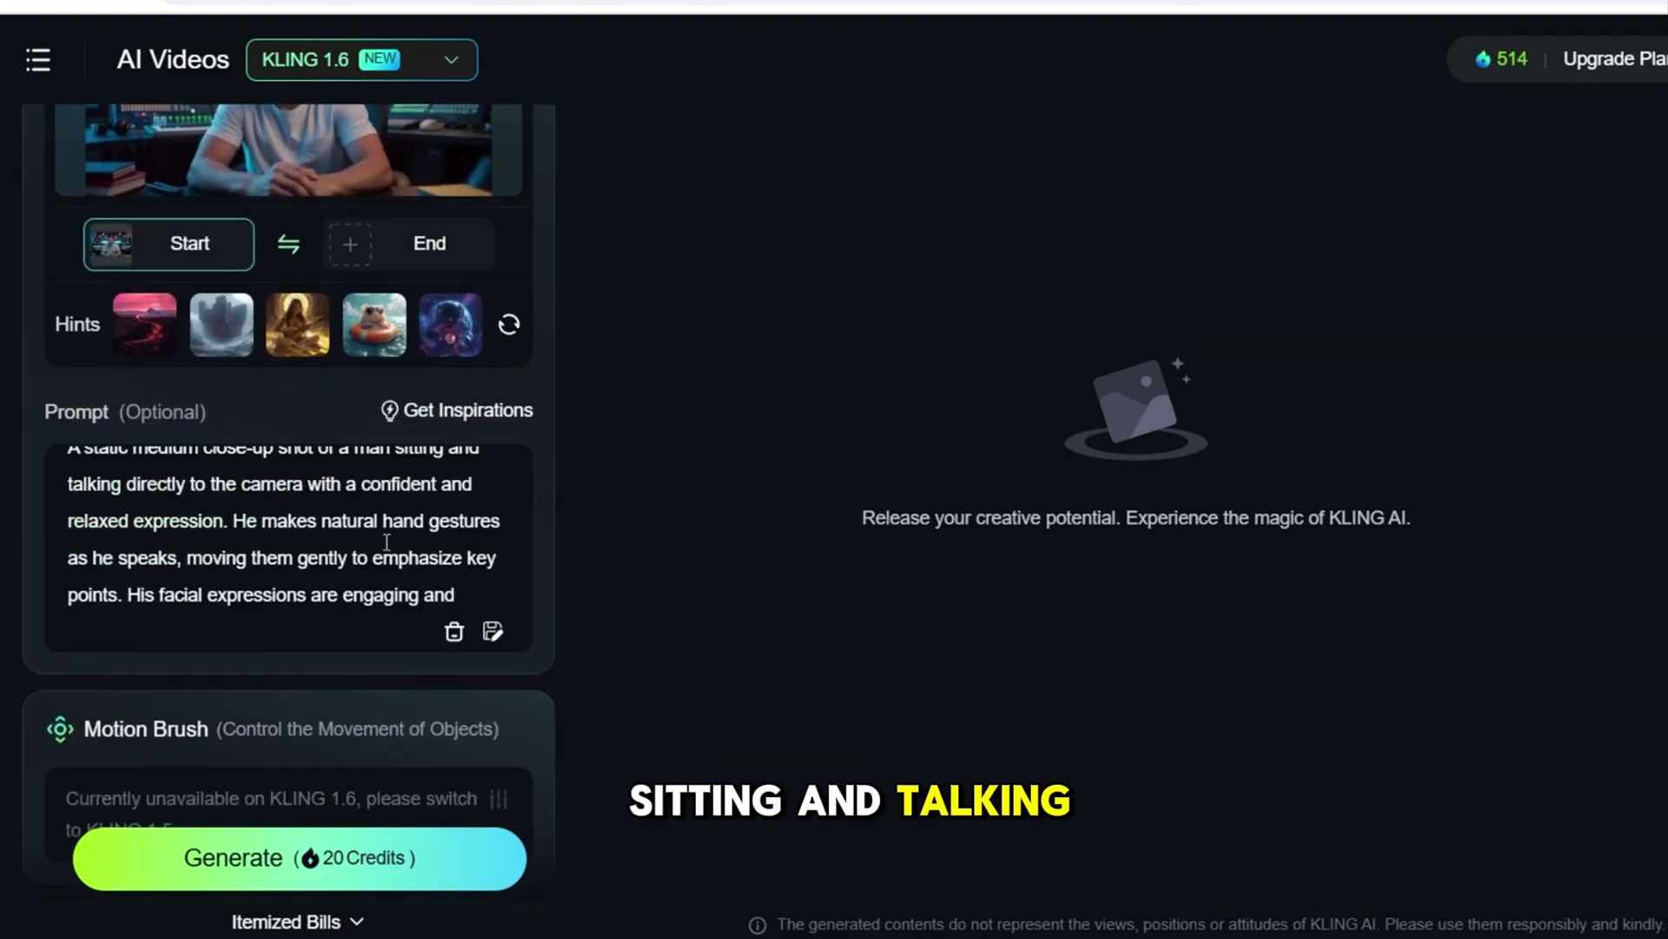
scroll(386, 541, up, 1)
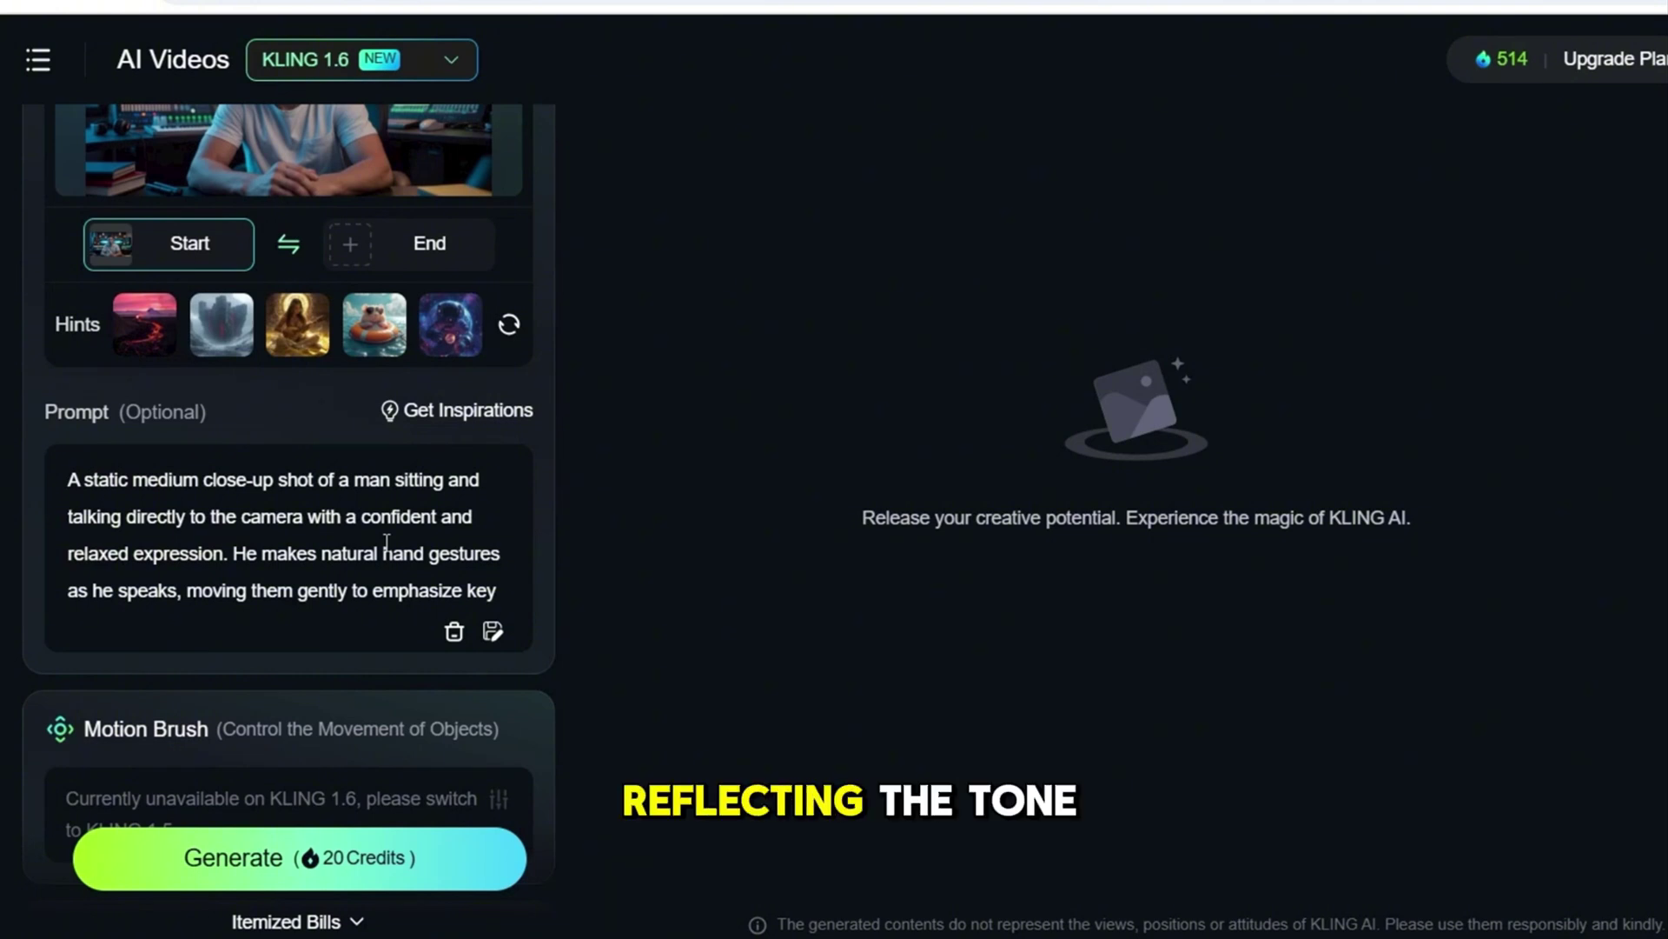
scroll(398, 718, down, 10)
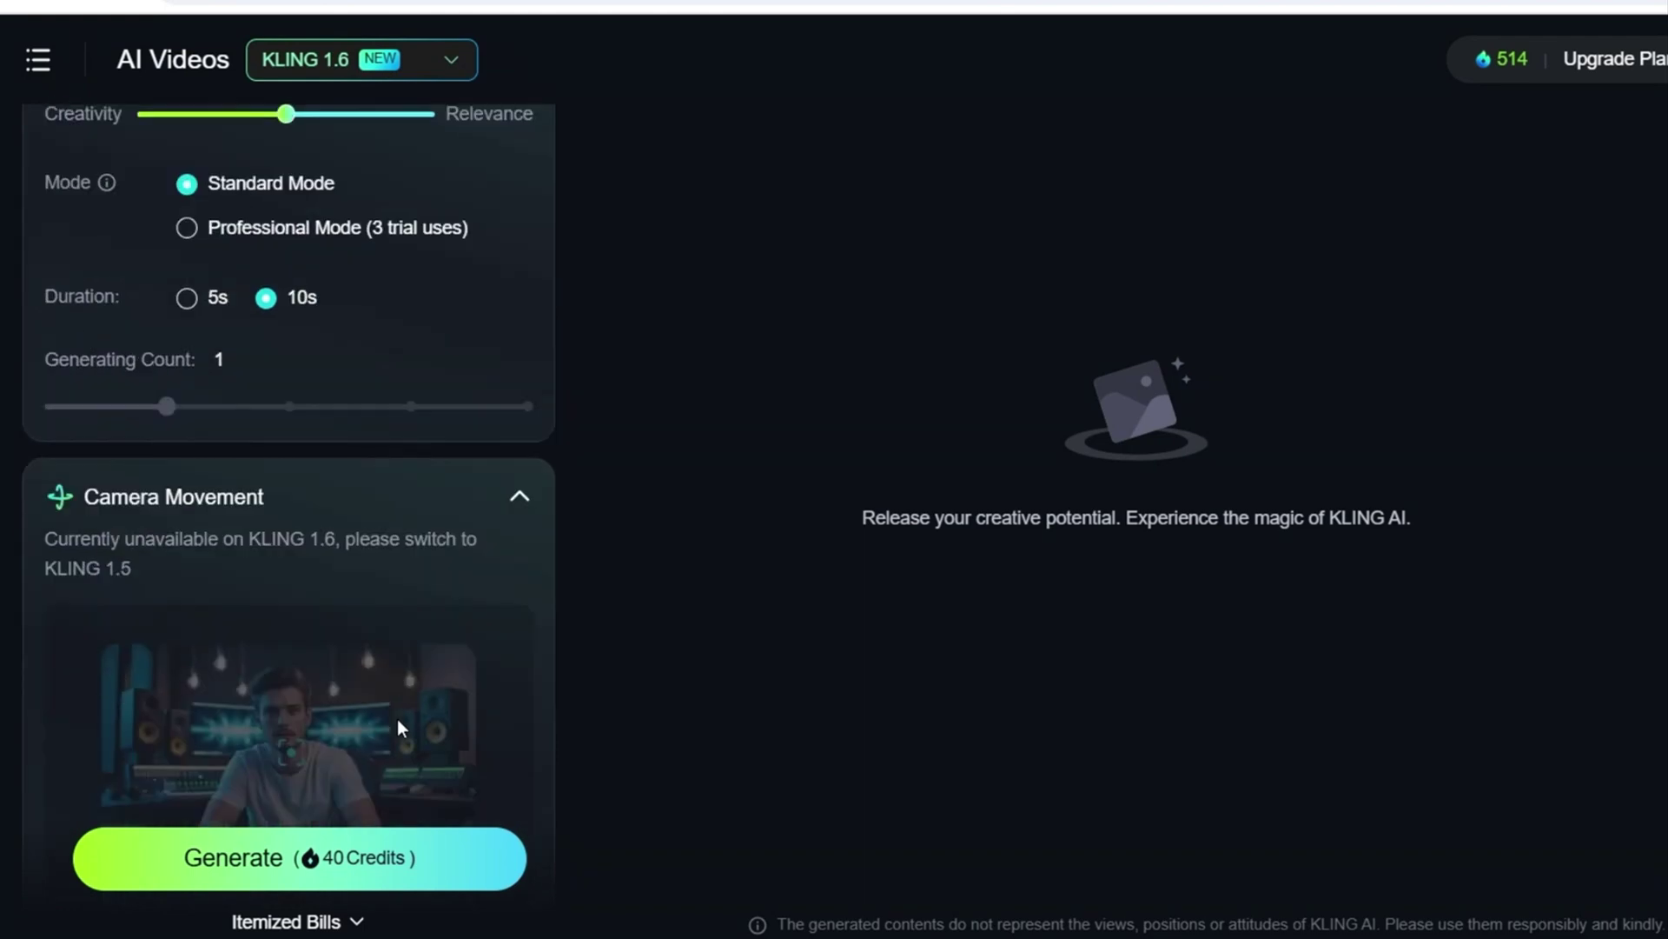
scroll(398, 718, down, 1)
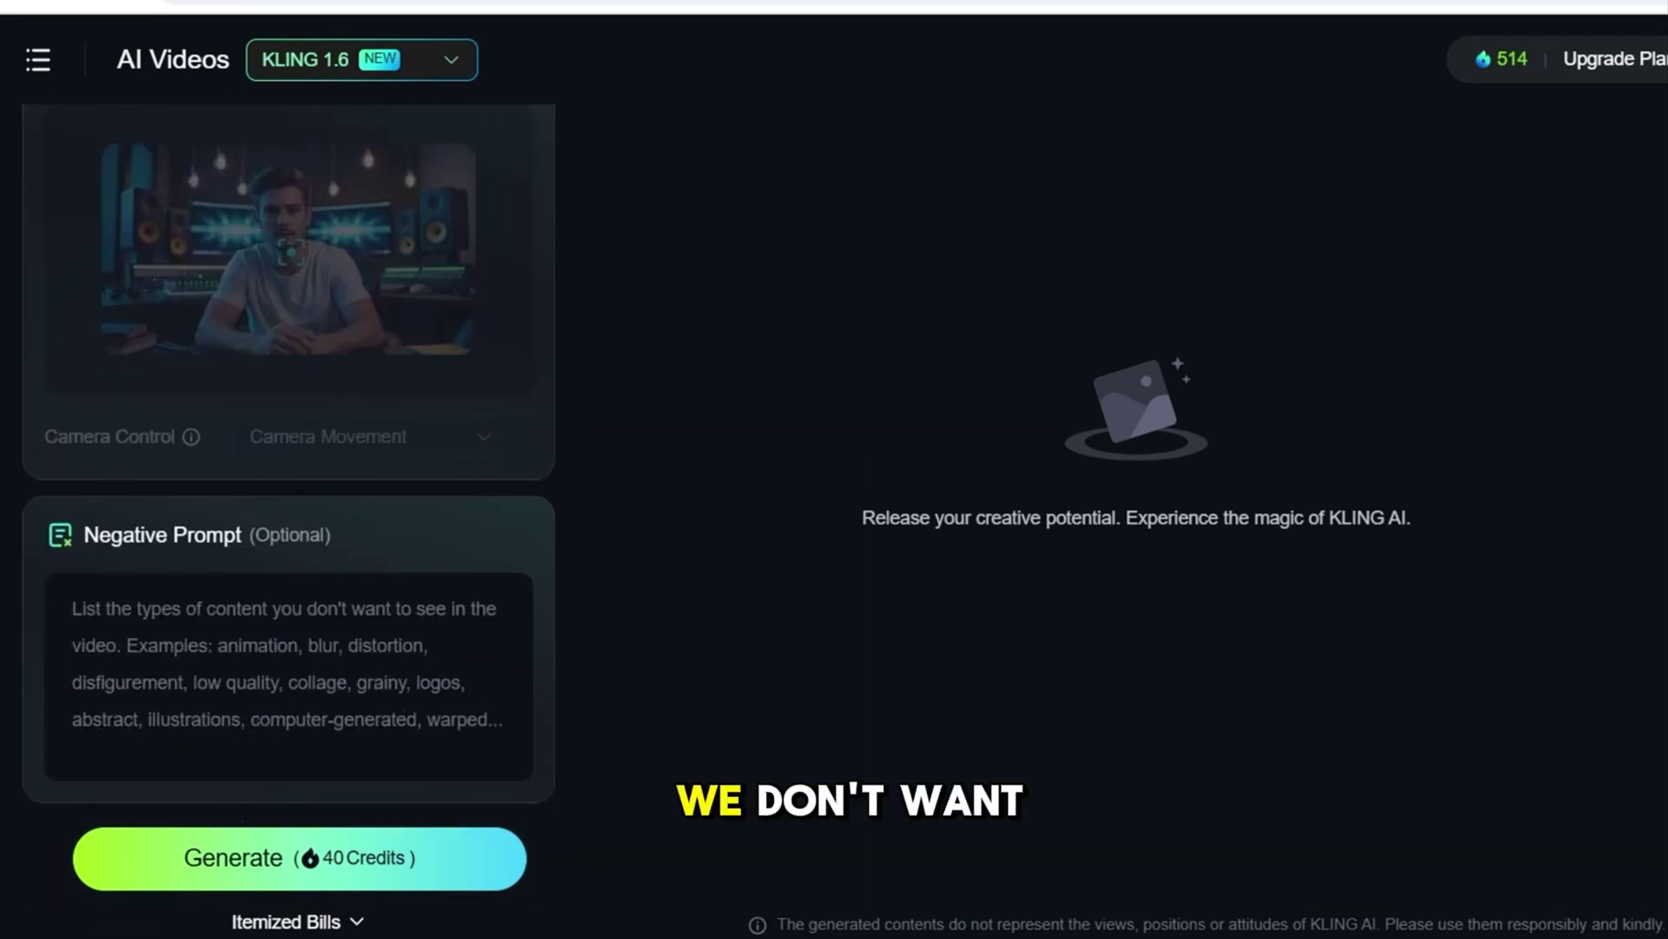
Paste the stiff, robotic movement flaws to avoid into the Negative Prompt.
key(ctrl+v)
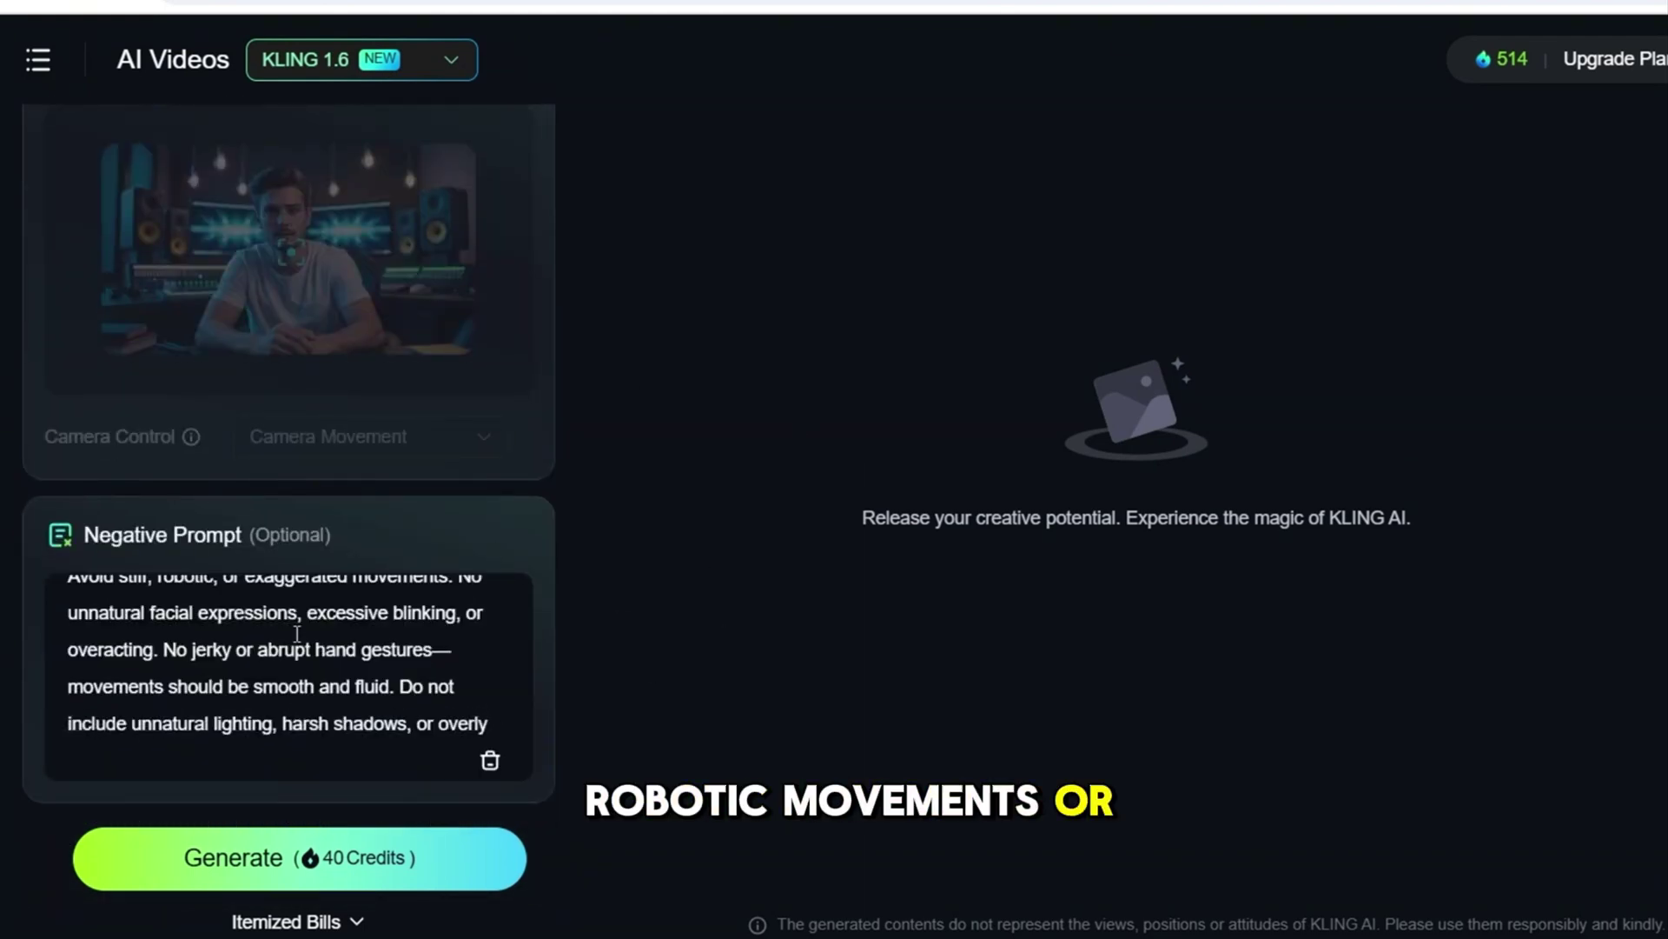
scroll(368, 624, up, 1)
scroll(341, 352, up, 2)
scroll(341, 353, down, 2)
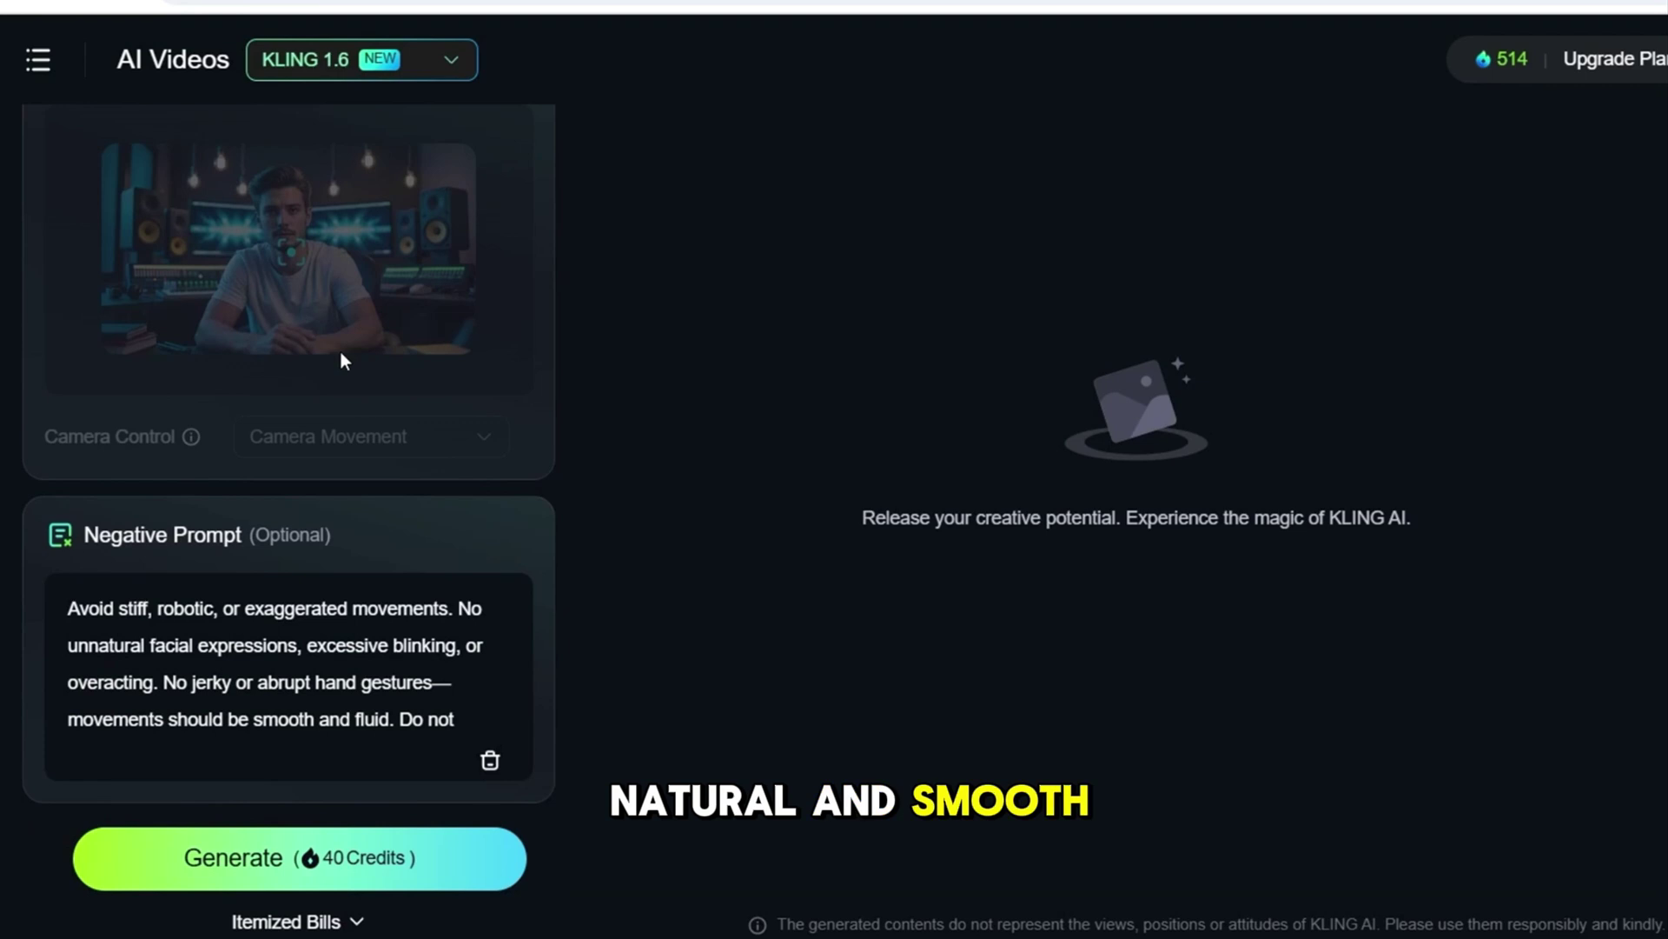
Generate the 10-second talking video and preview the result.
click(225, 838)
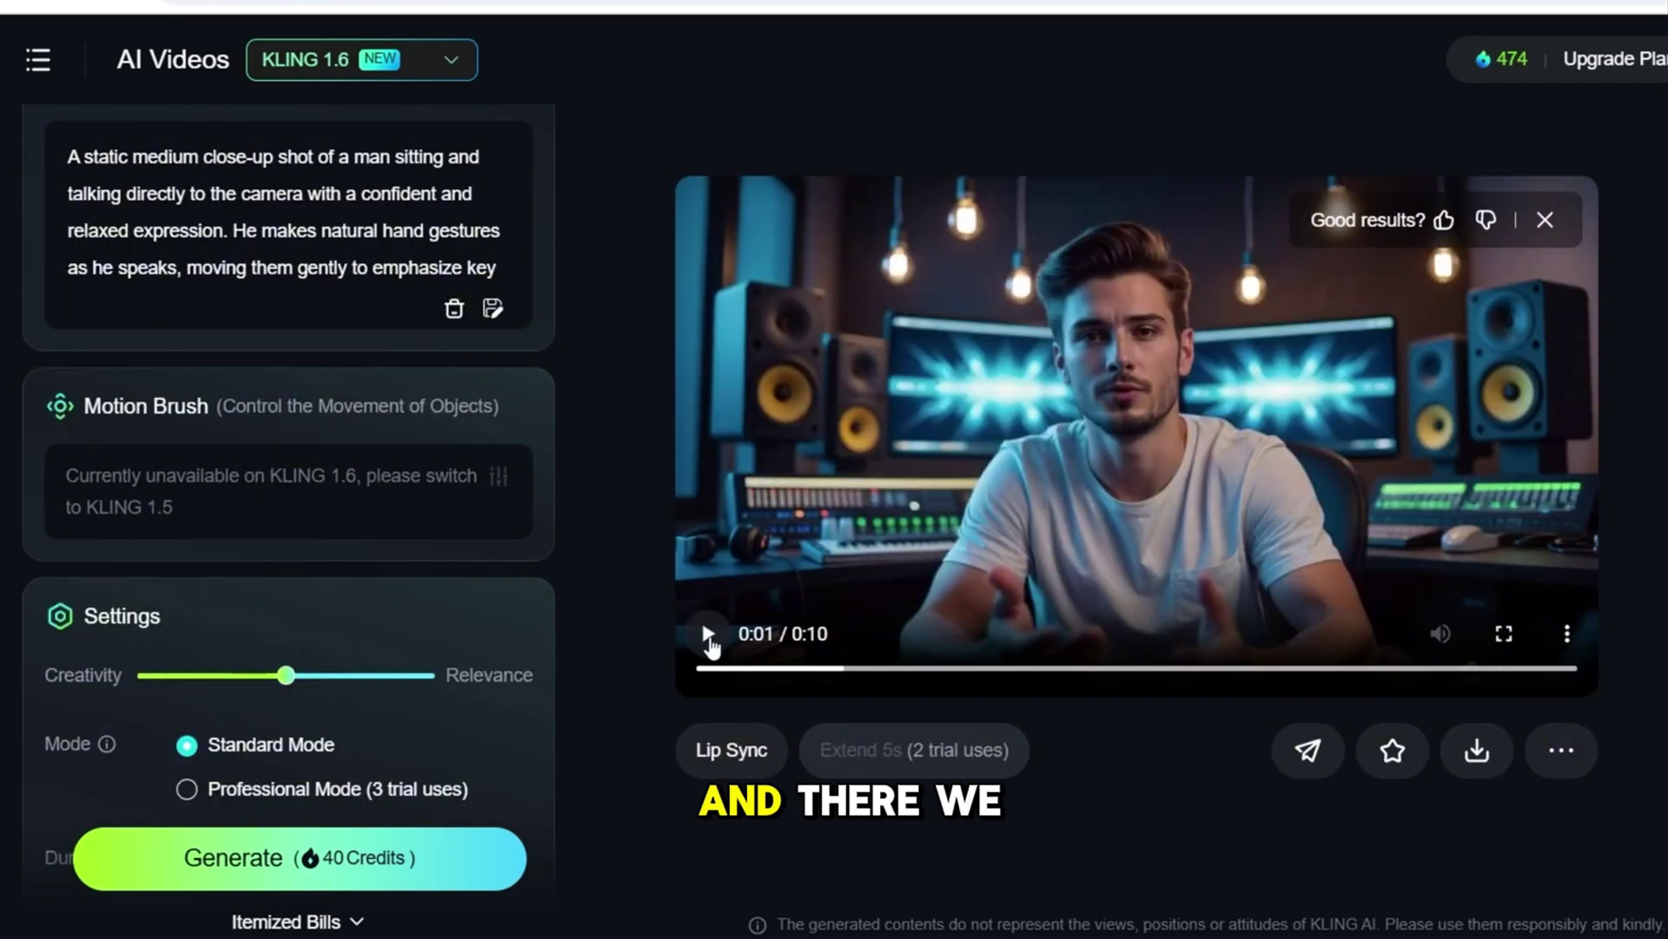
click(709, 636)
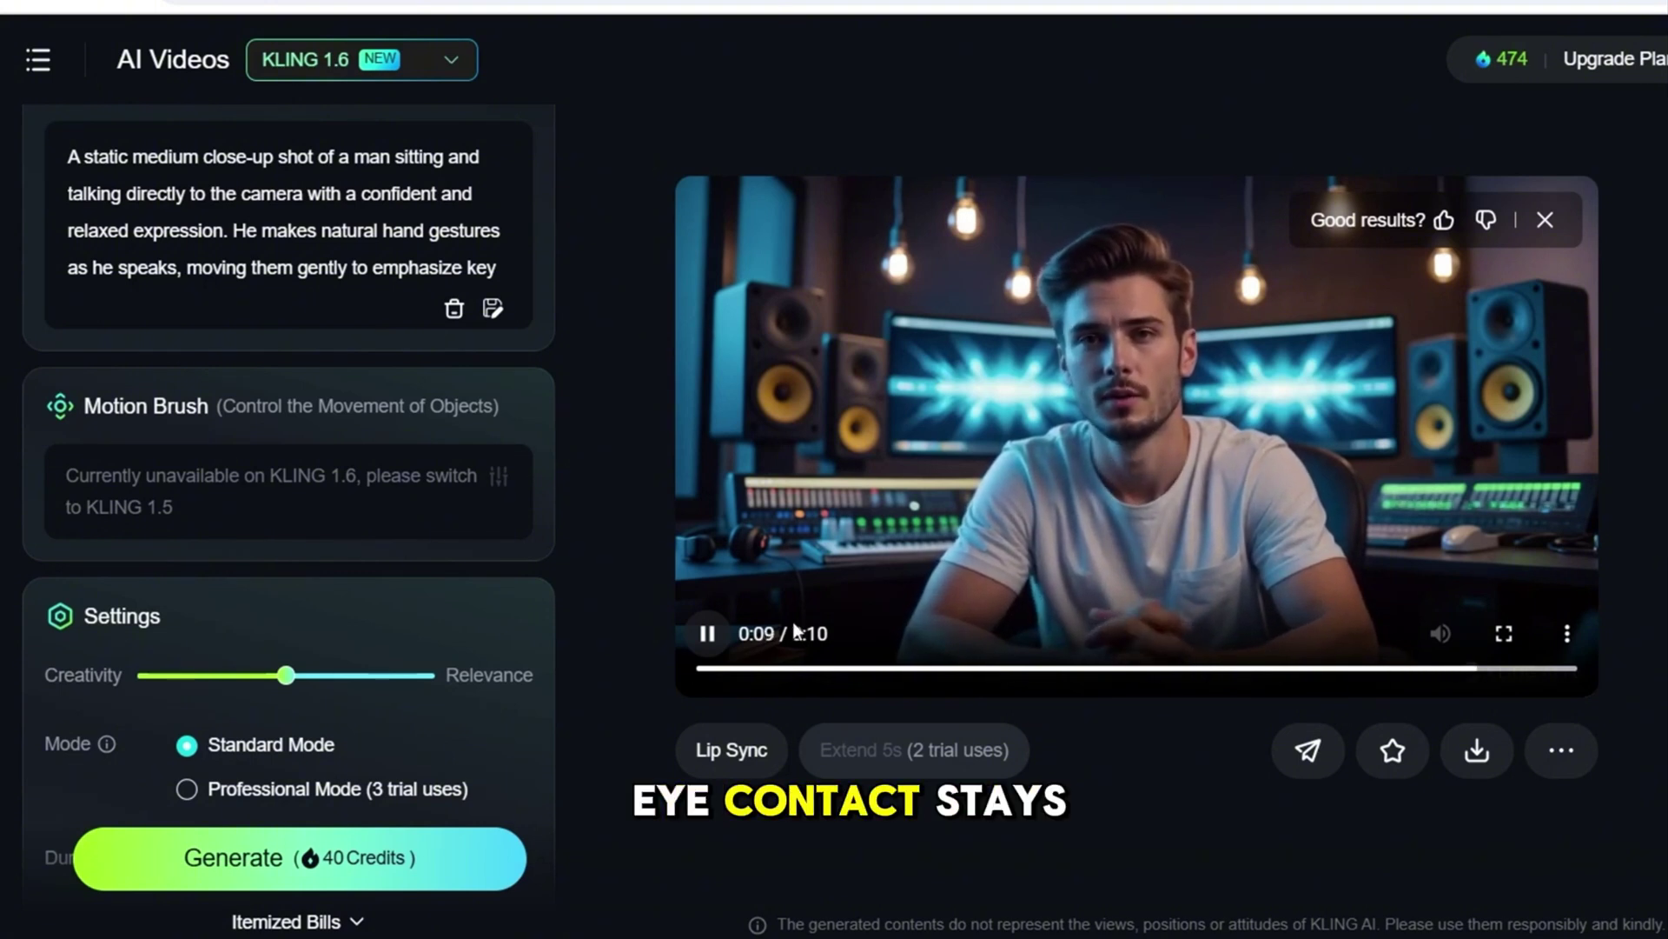
click(708, 637)
Download the generated clip with watermark as an mp4.
mouse_move(1478, 745)
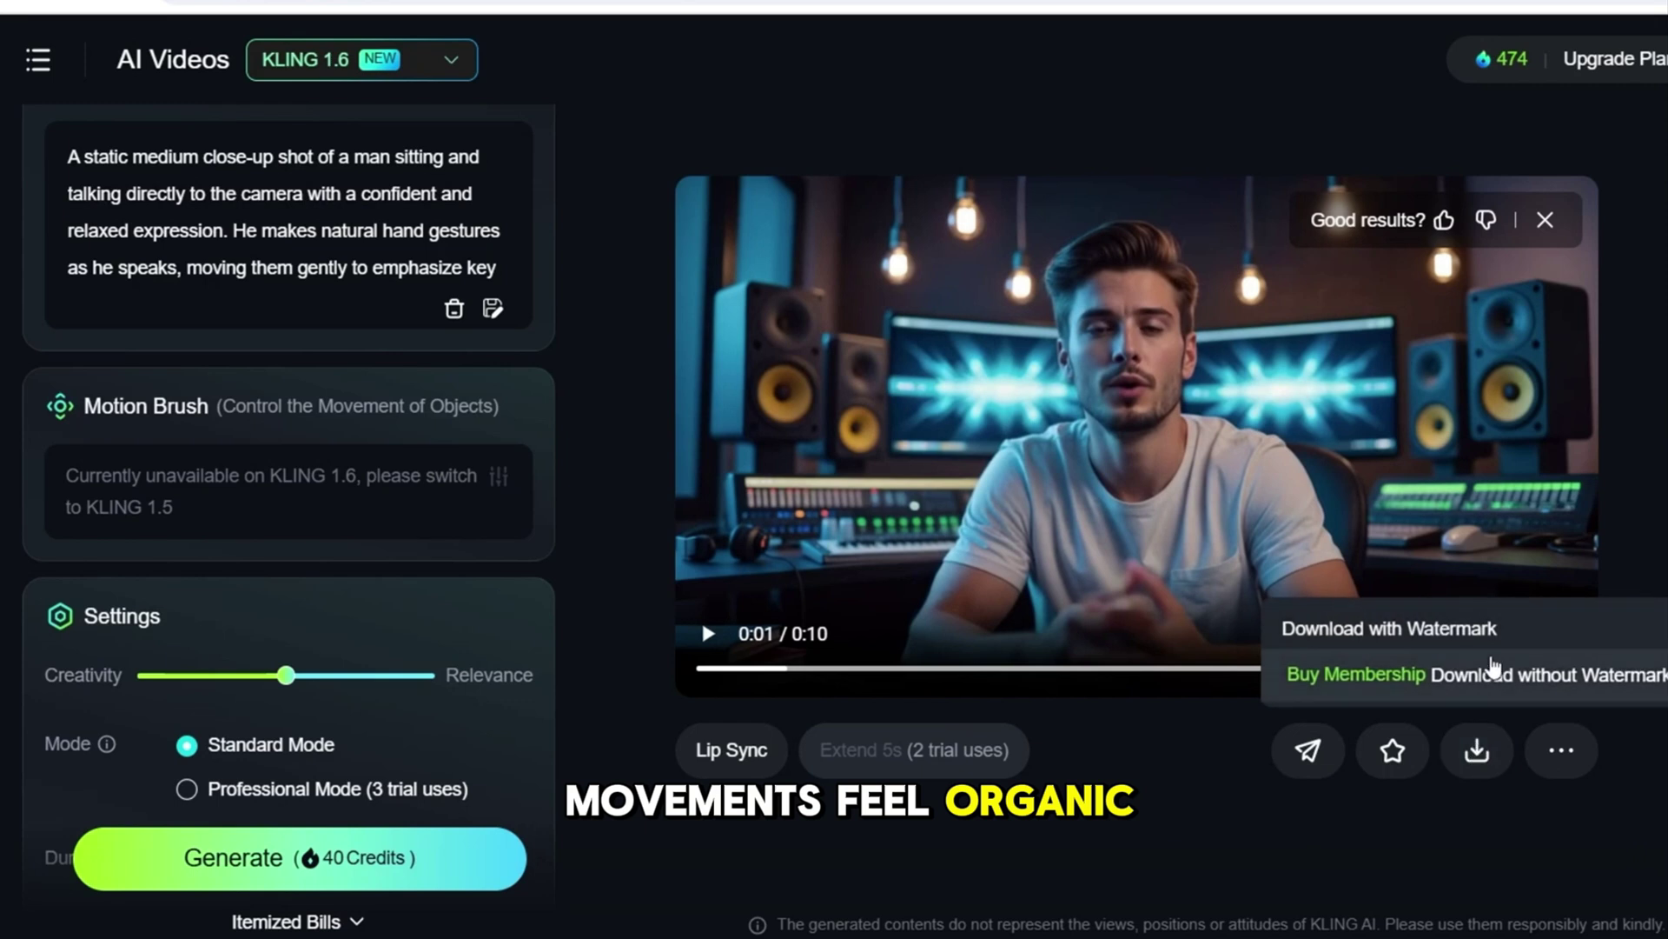
click(1449, 630)
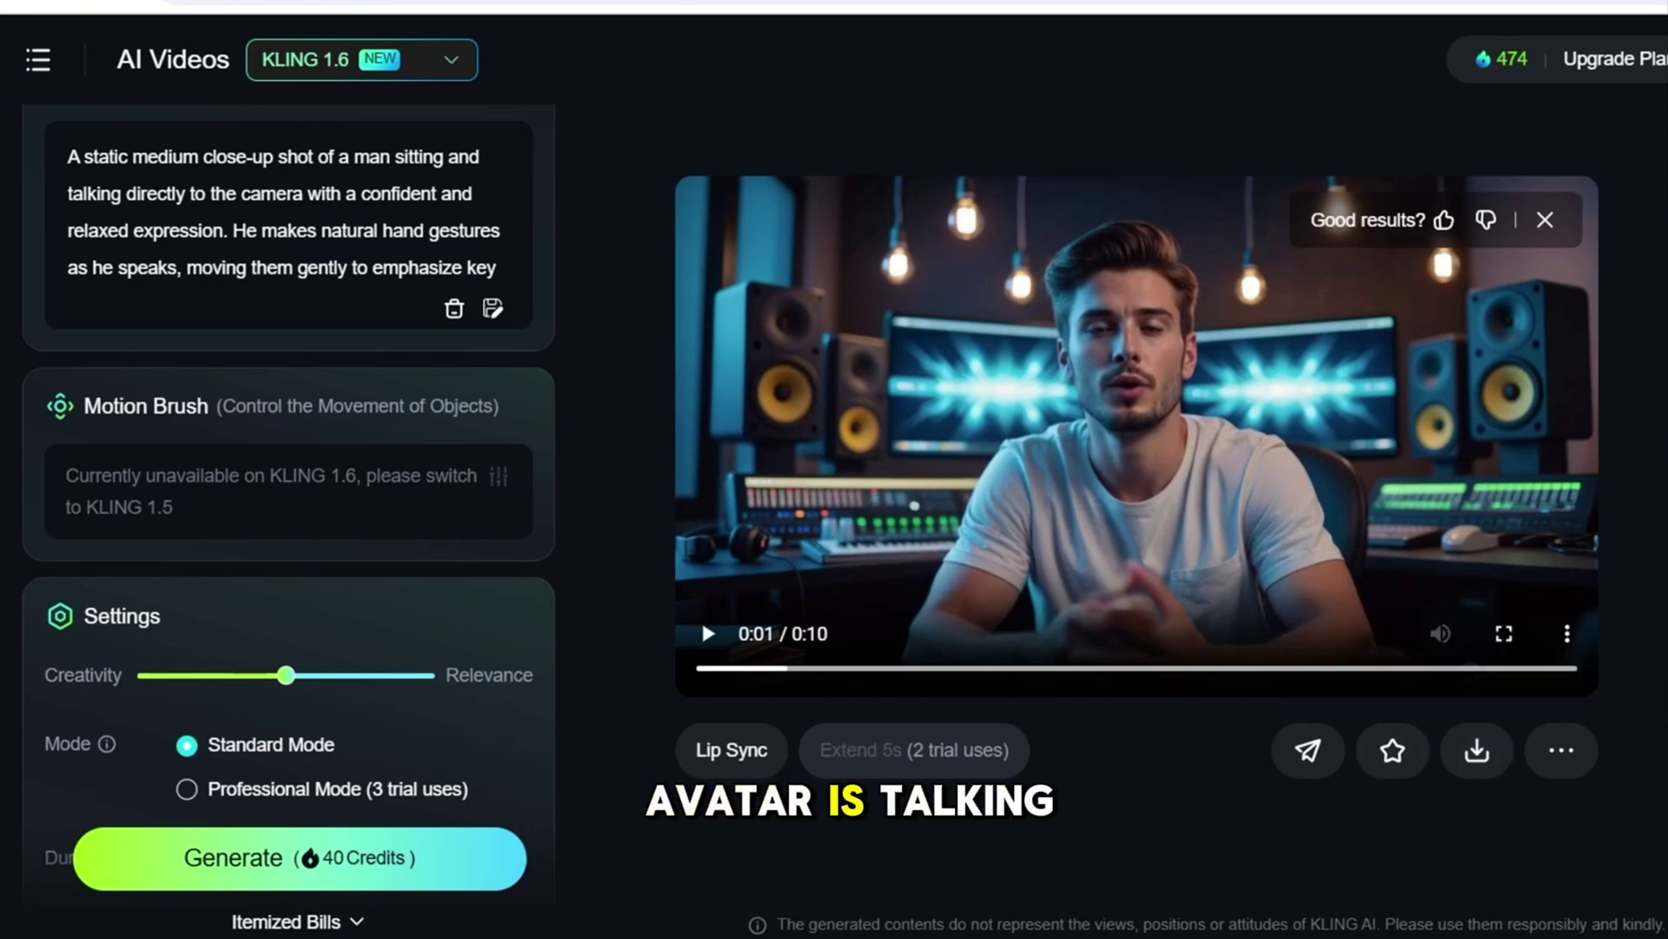
click(1434, 635)
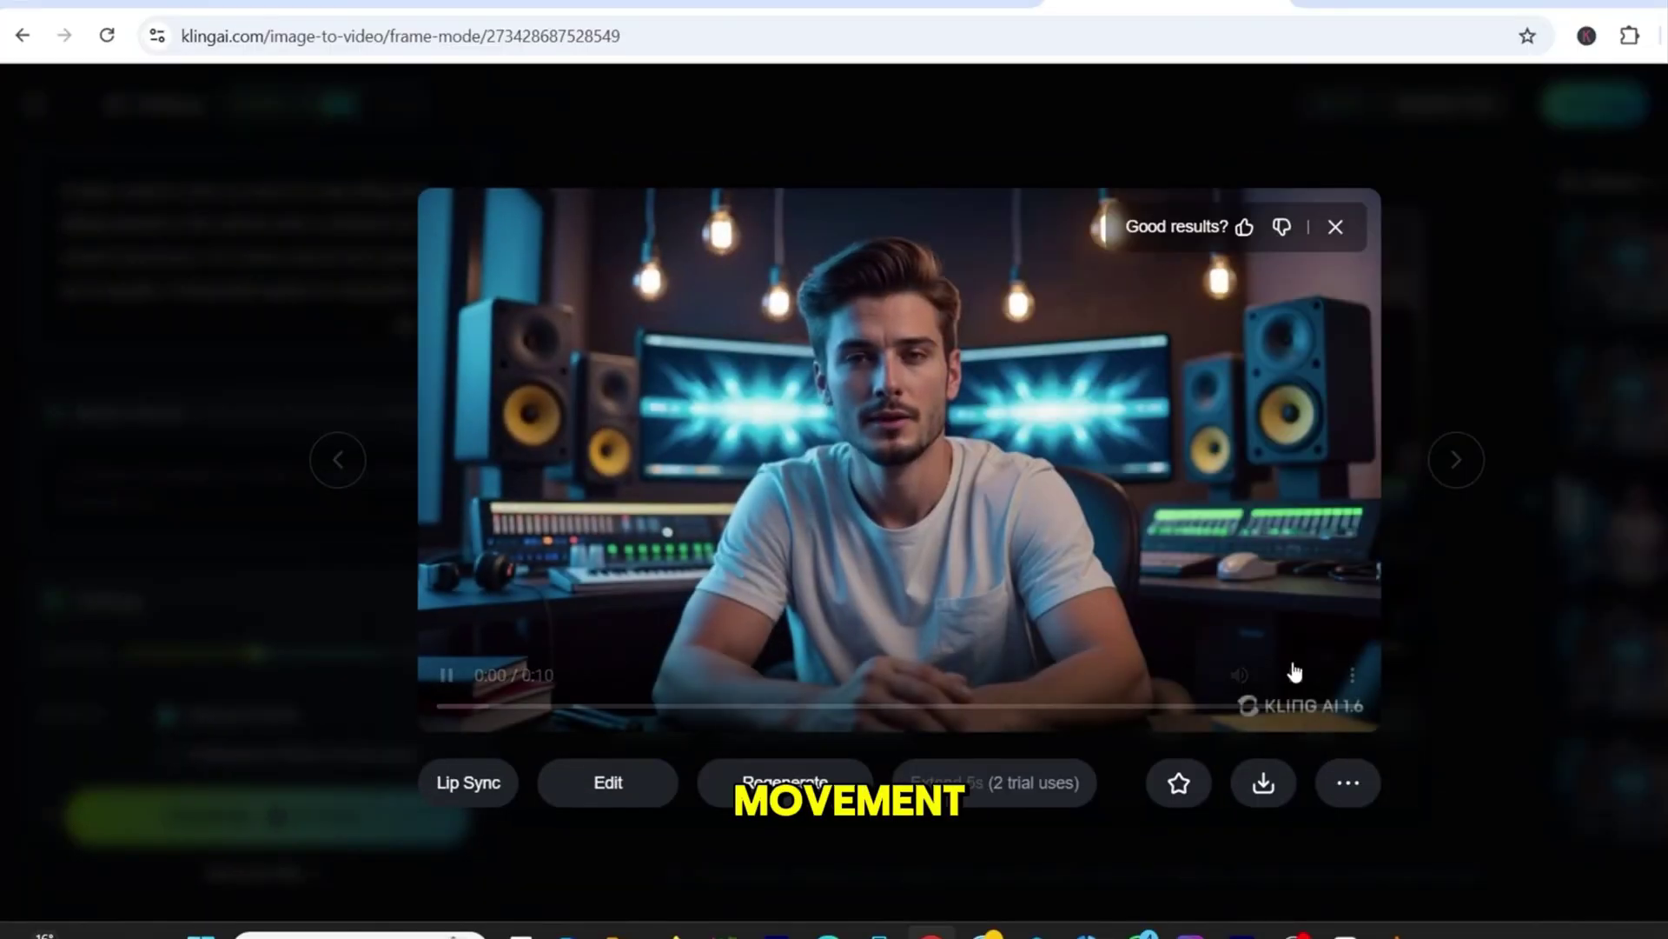
mouse_move(1262, 784)
click(1199, 675)
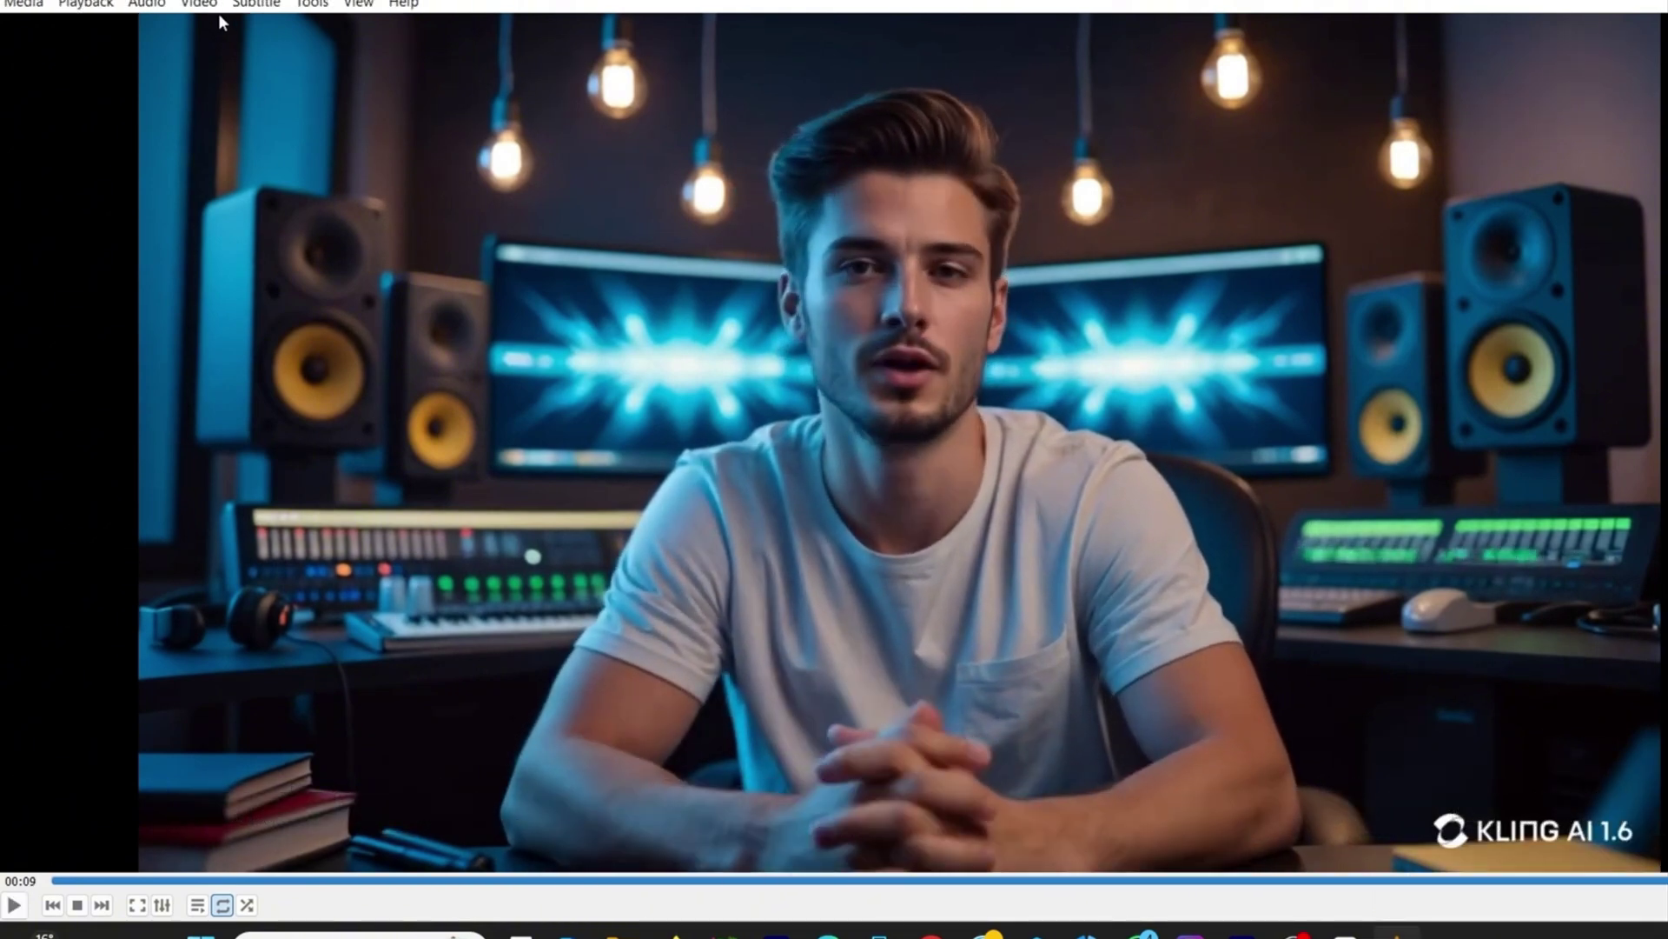
Snapshot the clip's last frame in VLC and paste the vlcsnap image into the New folder.
click(212, 7)
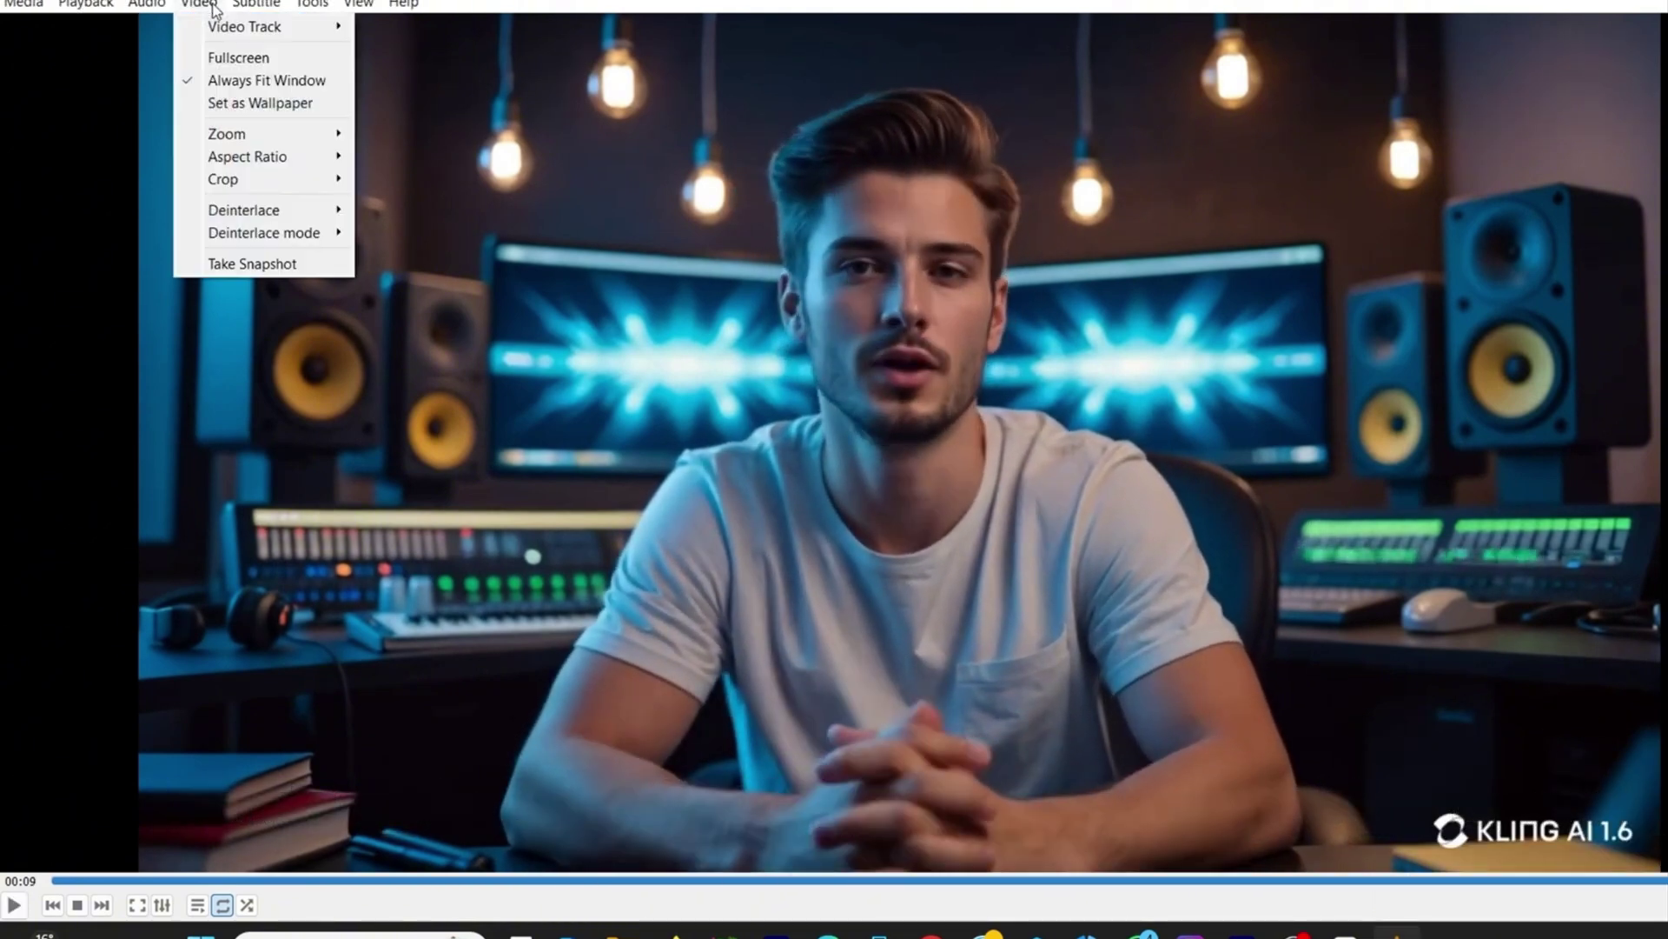
click(266, 262)
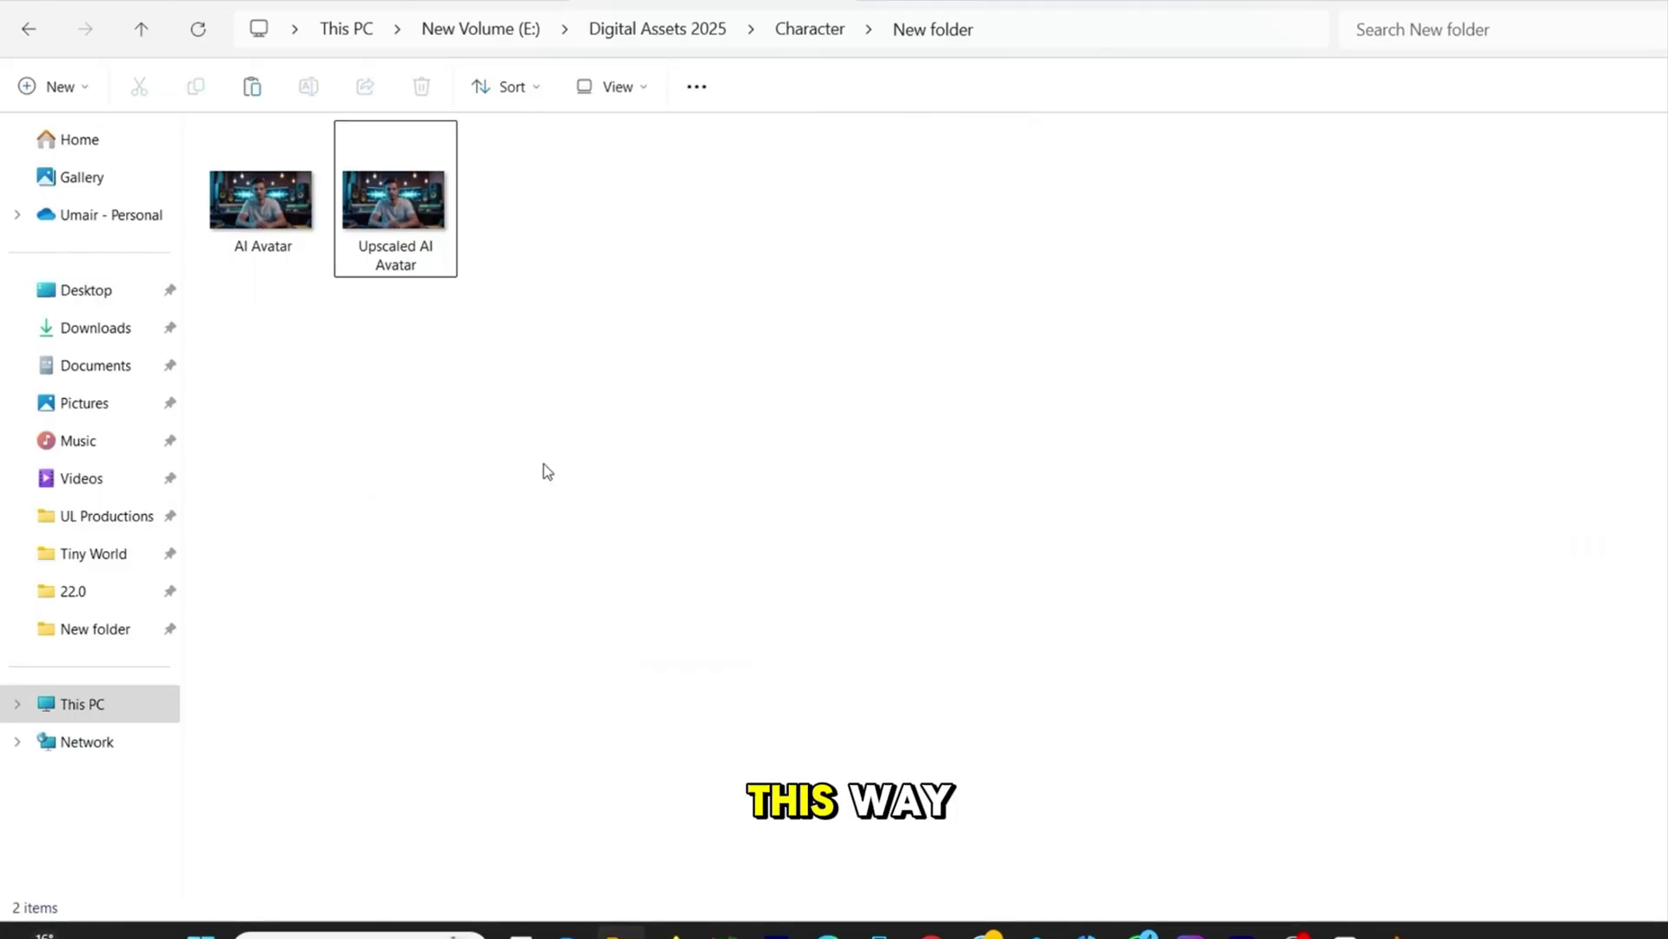
right_click(547, 471)
click(607, 494)
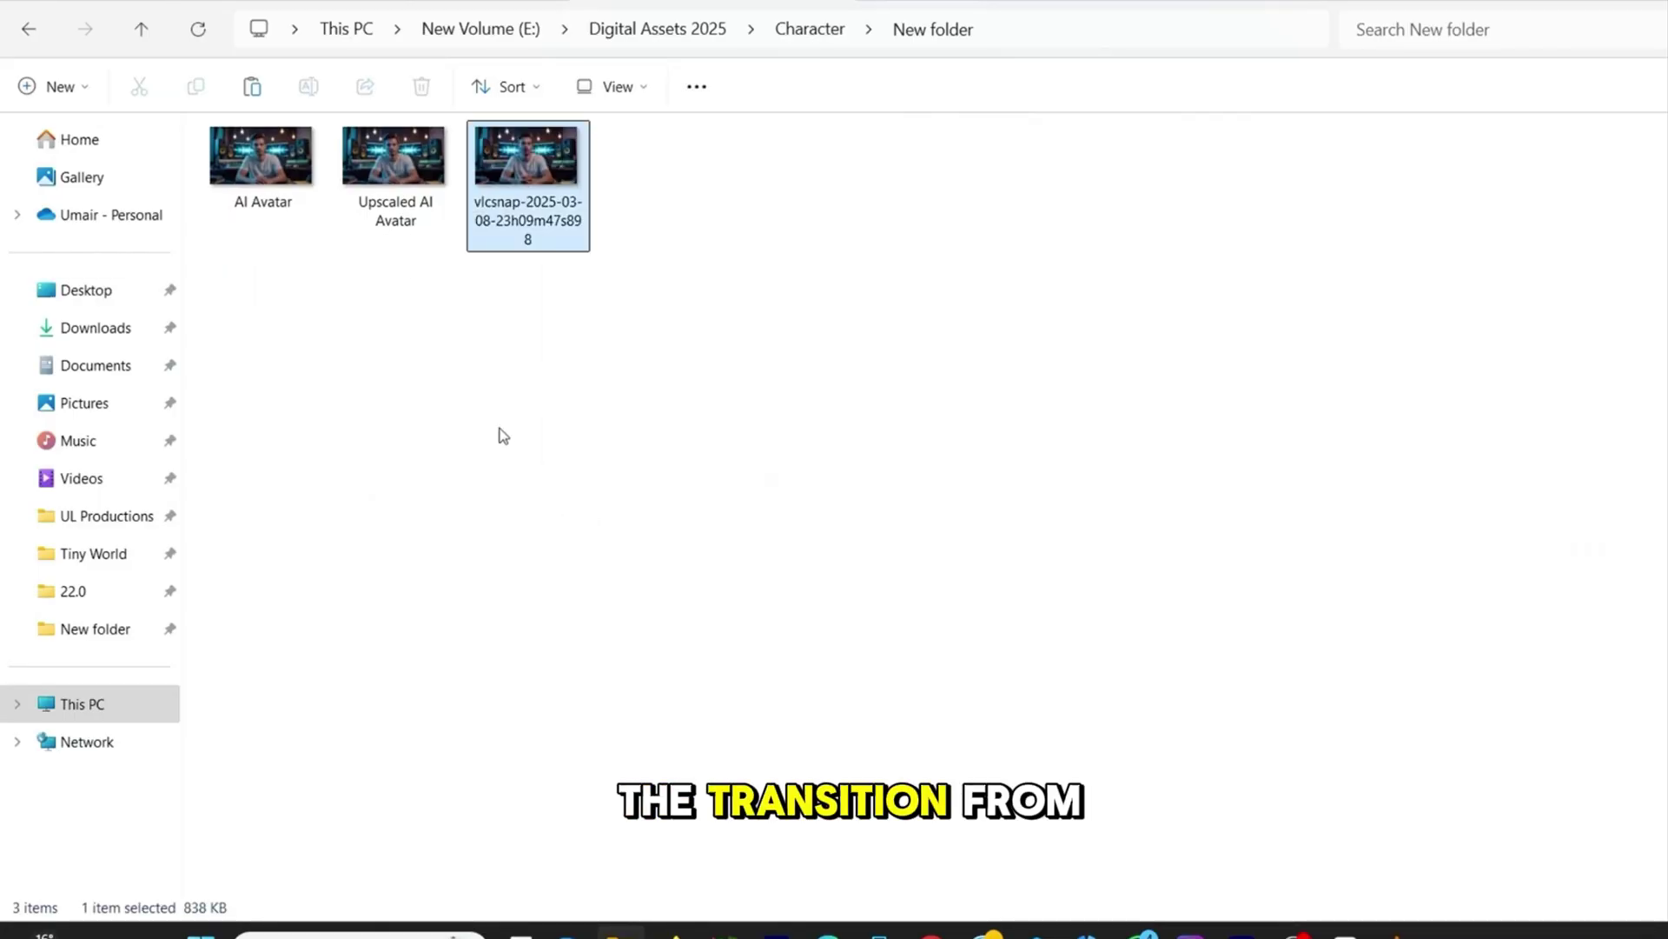
Rename the VLC snapshot to 'Last Frame'.
right_click(535, 130)
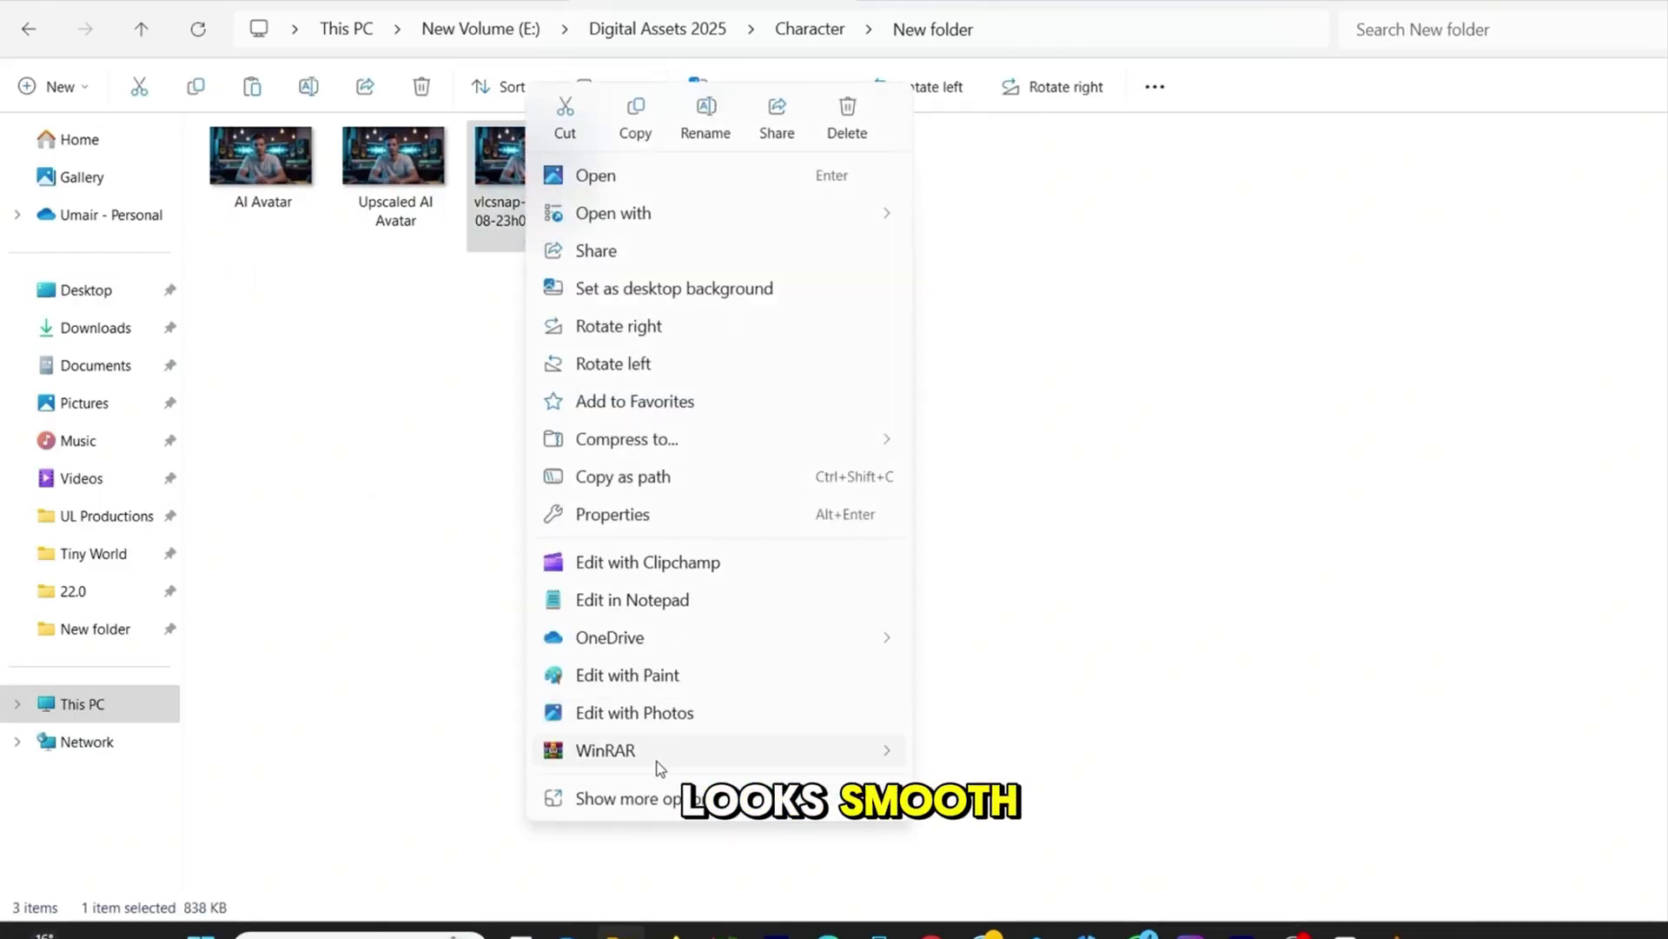
click(625, 797)
click(591, 818)
text(Last)
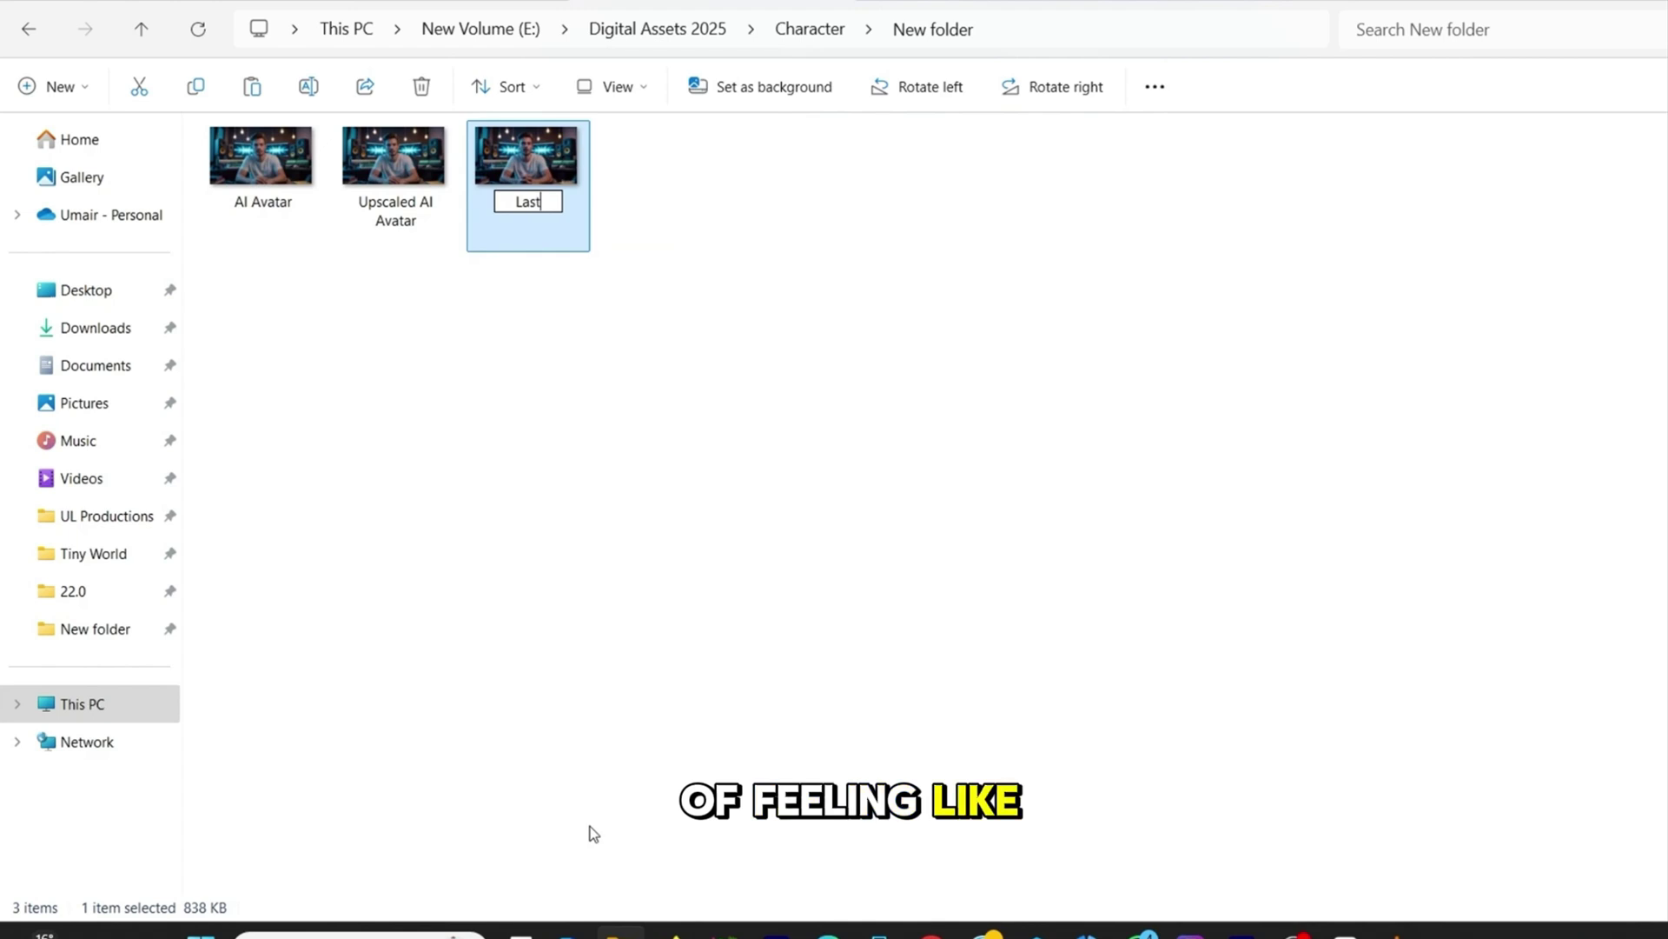
text( Frame)
key(Return)
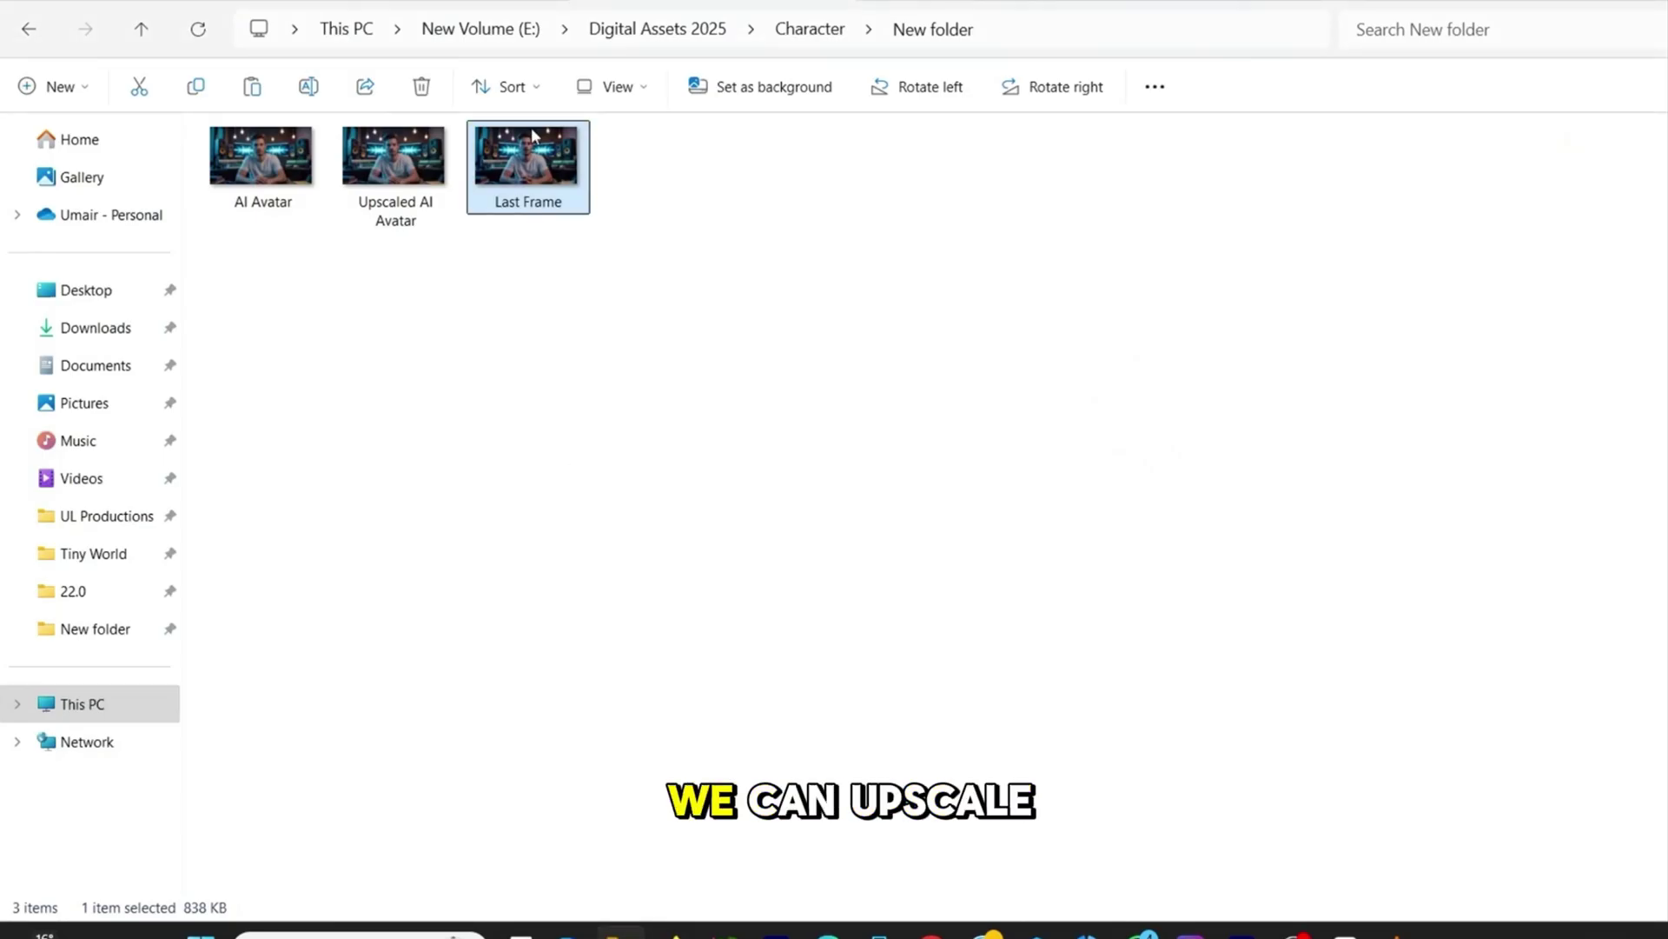
Upscale Last Frame in Leonardo's Universal Upscaler and save it as 'Upscaled 2nd Frame'.
drag(530, 127, 947, 762)
drag(943, 924, 291, 294)
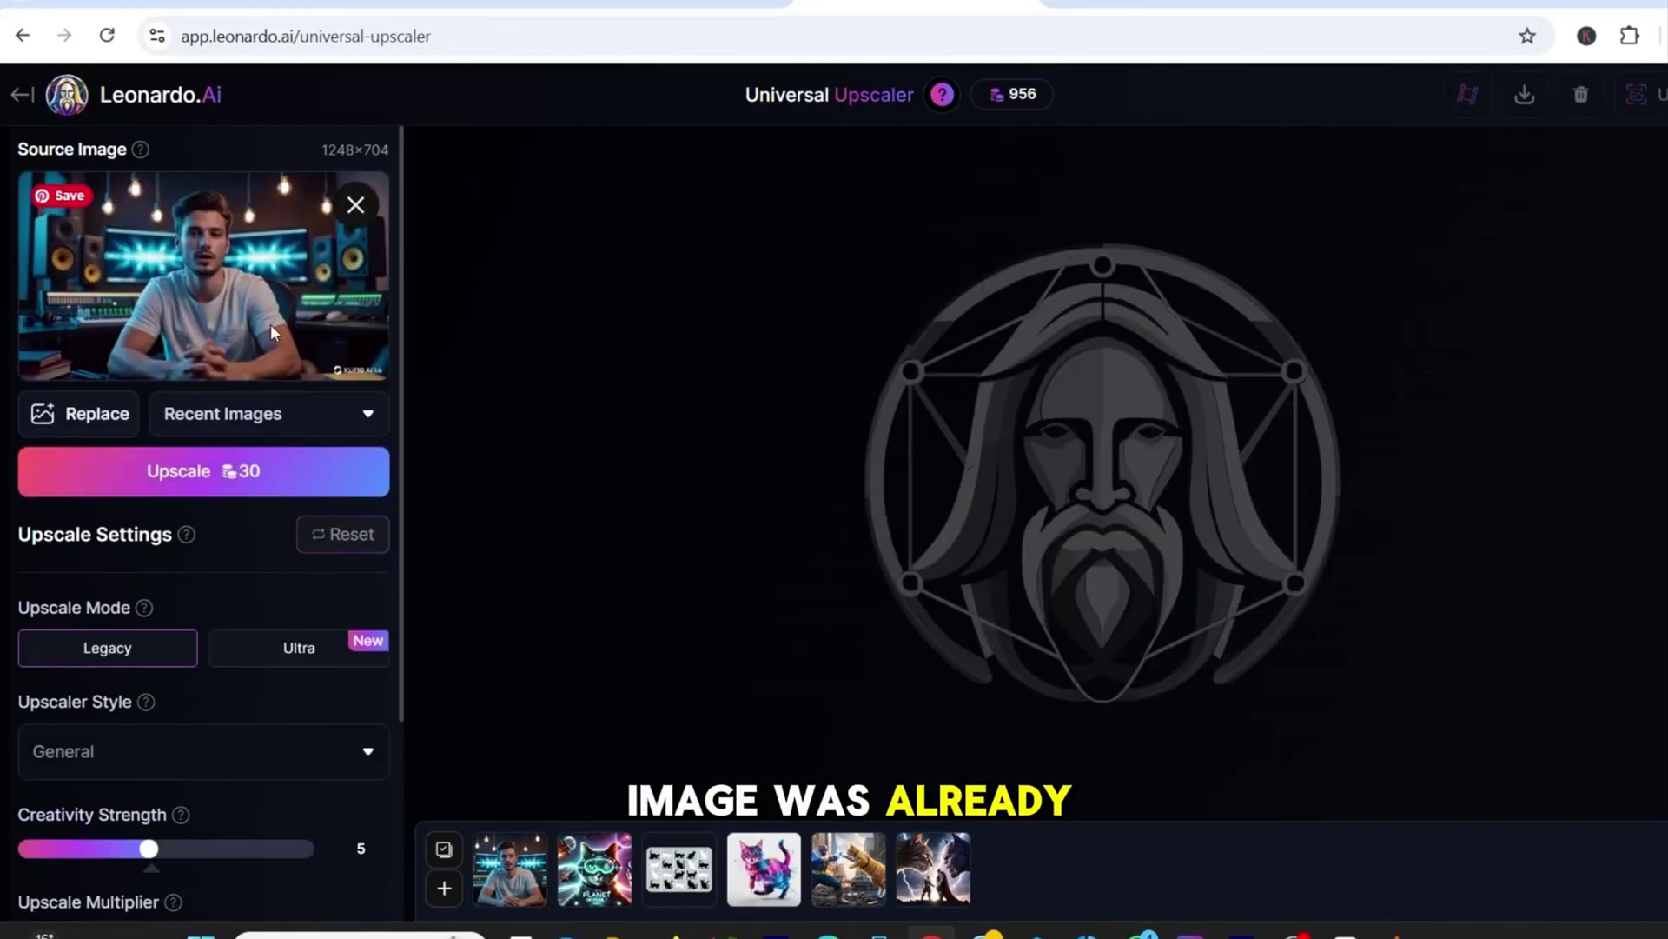
click(173, 472)
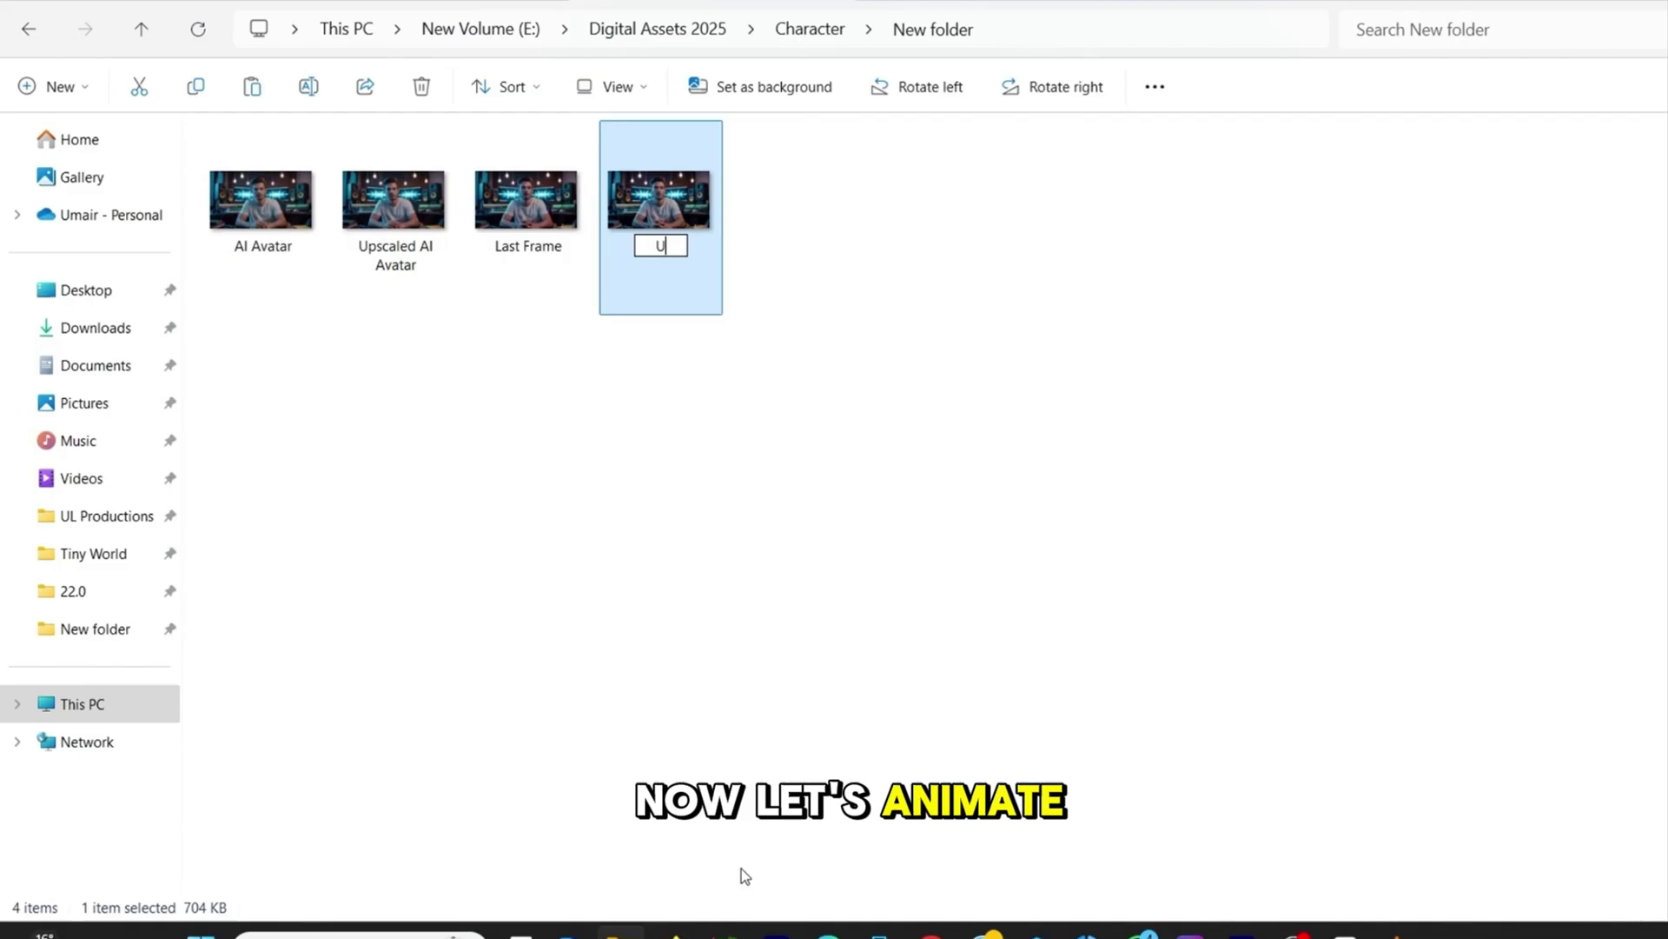
text(Upsca)
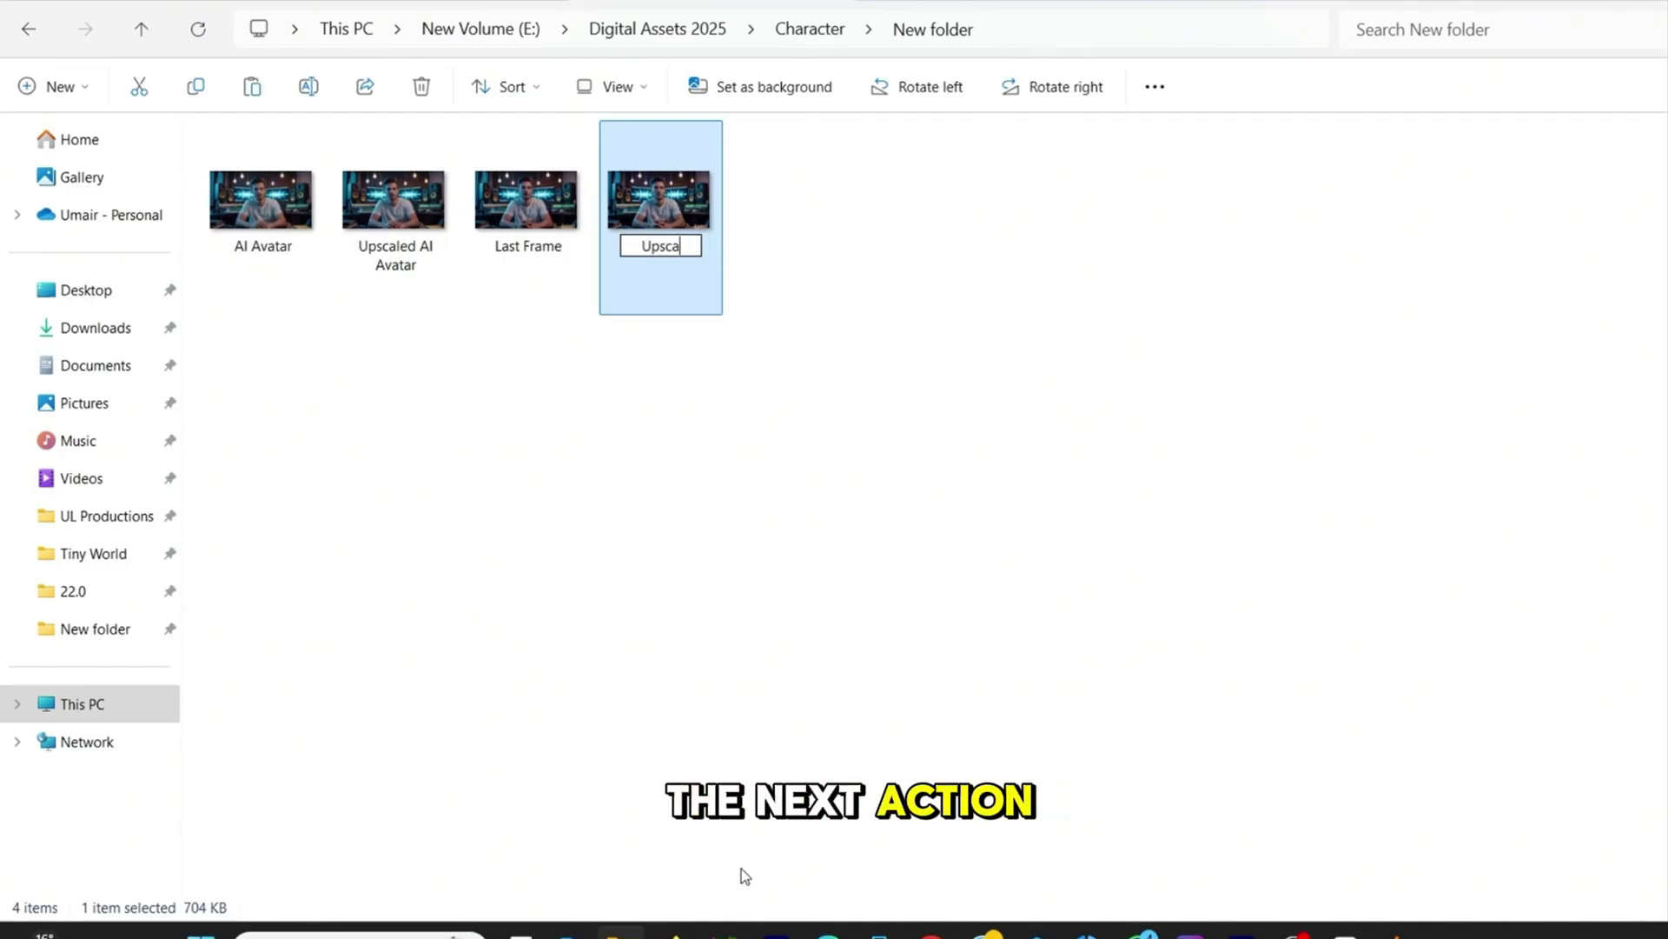
text(led 2nd Frame)
key(Return)
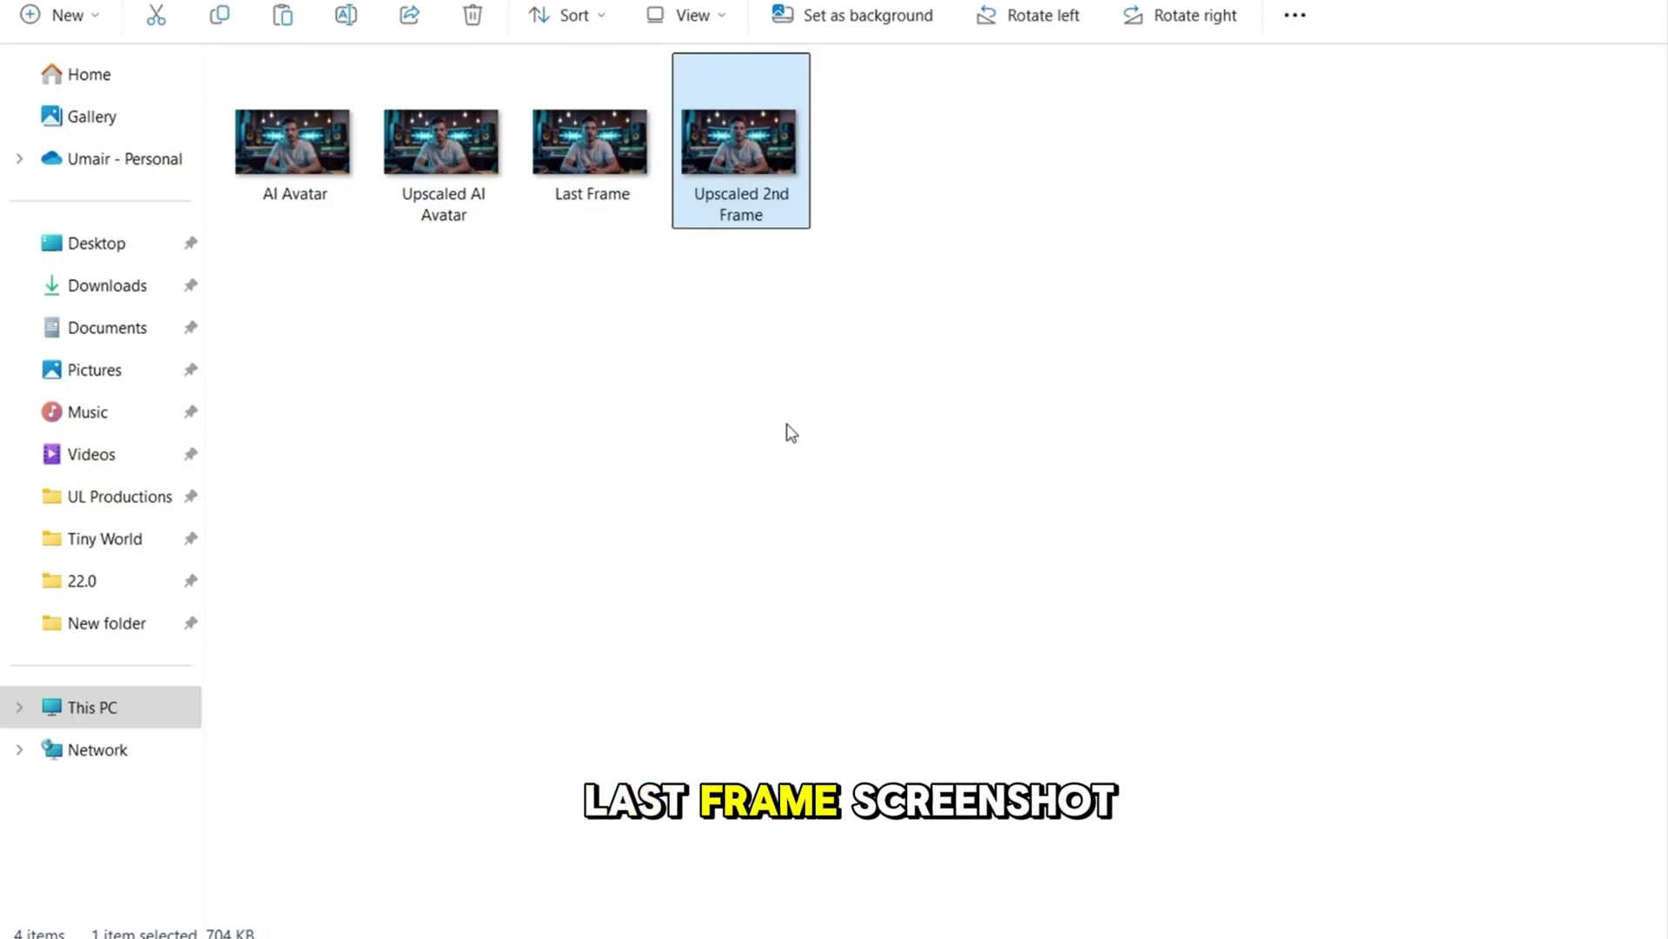
drag(733, 152, 1047, 578)
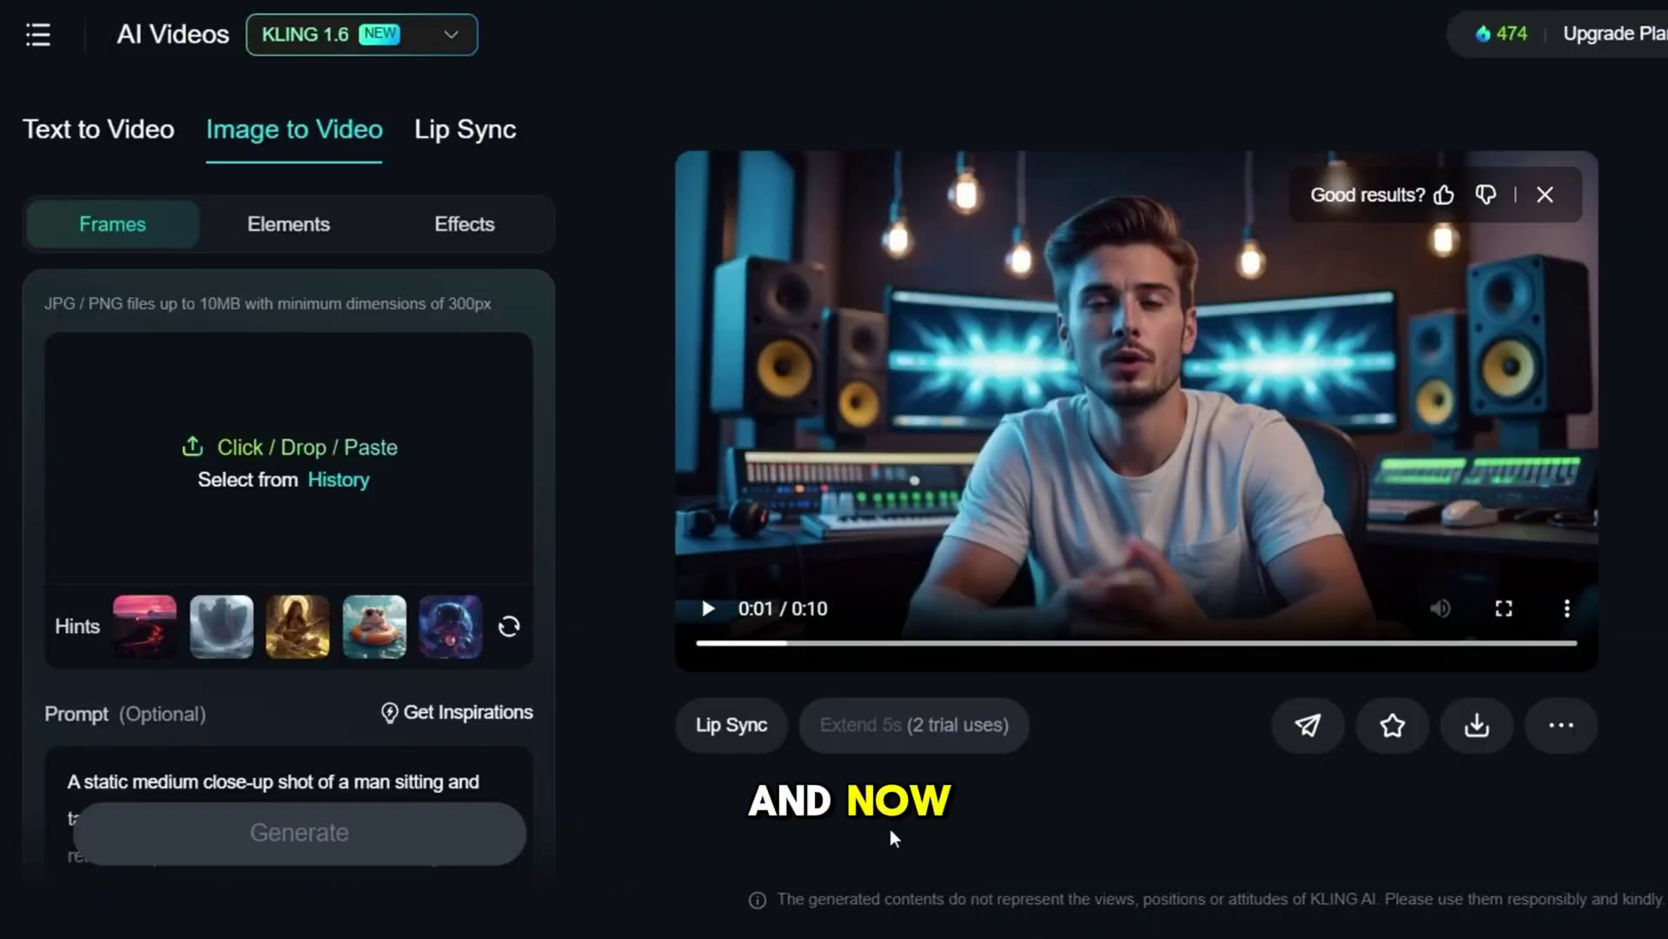
Set Upscaled 2nd Frame as the Image to Video start image and paste the tracking-shot prompt.
drag(361, 458, 402, 522)
scroll(376, 540, down, 2)
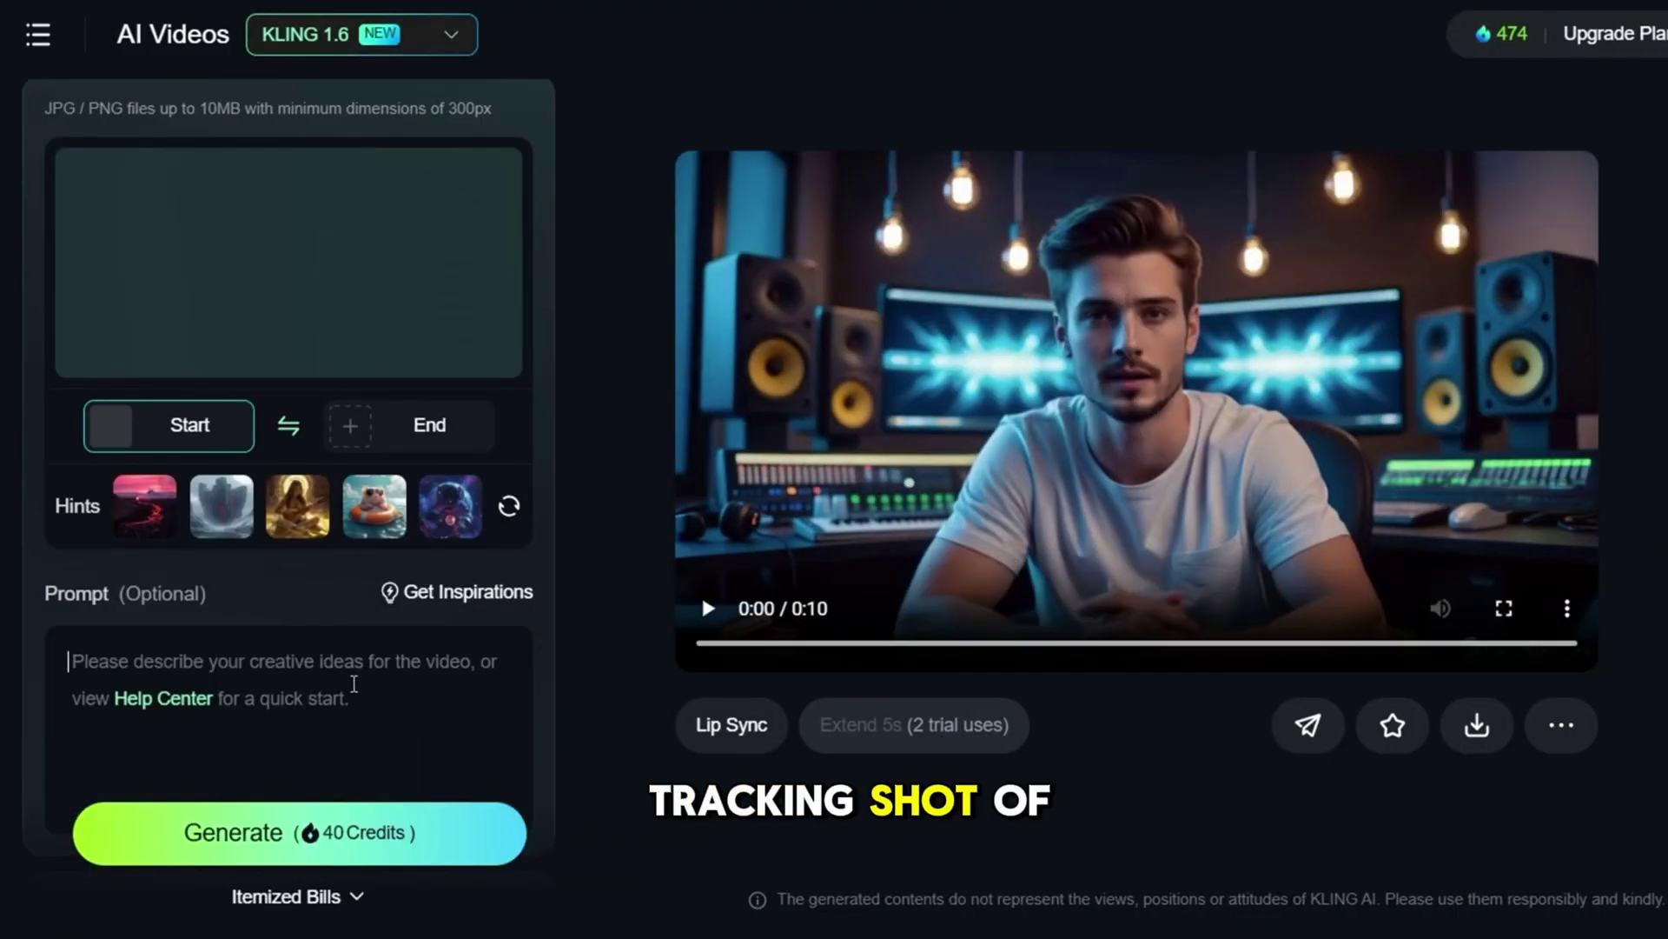
text(A tracking shot of a man getting up from his seat and walking while talking, looking straight in to the camera and demonstrating with both hands gently)
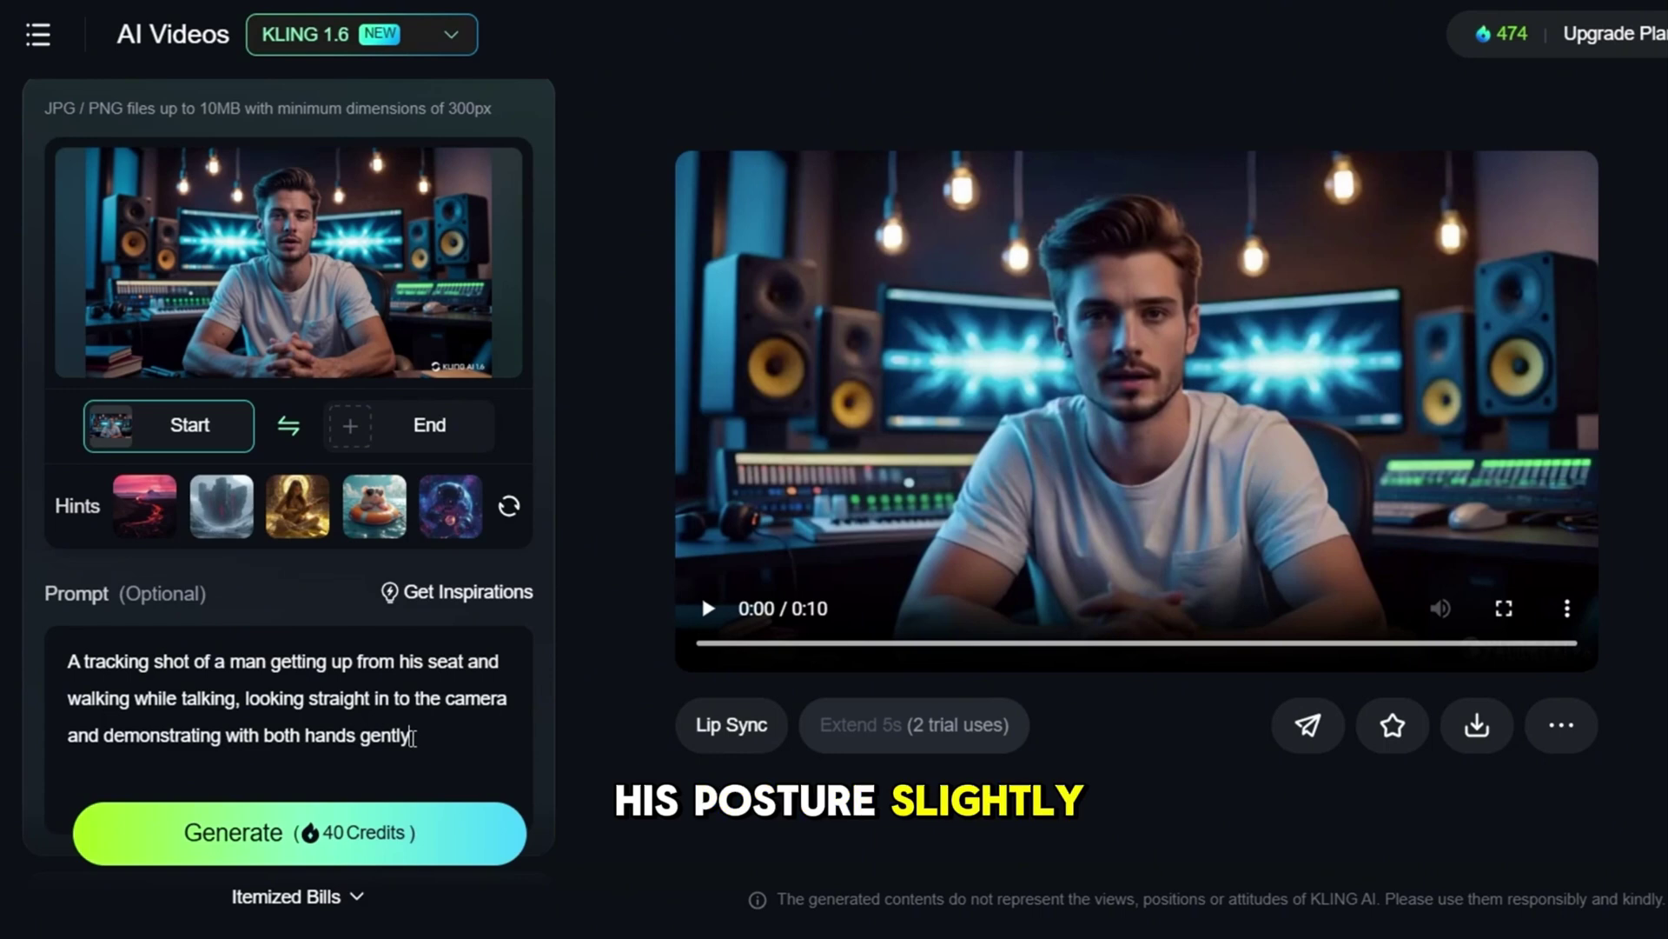
scroll(414, 735, down, 15)
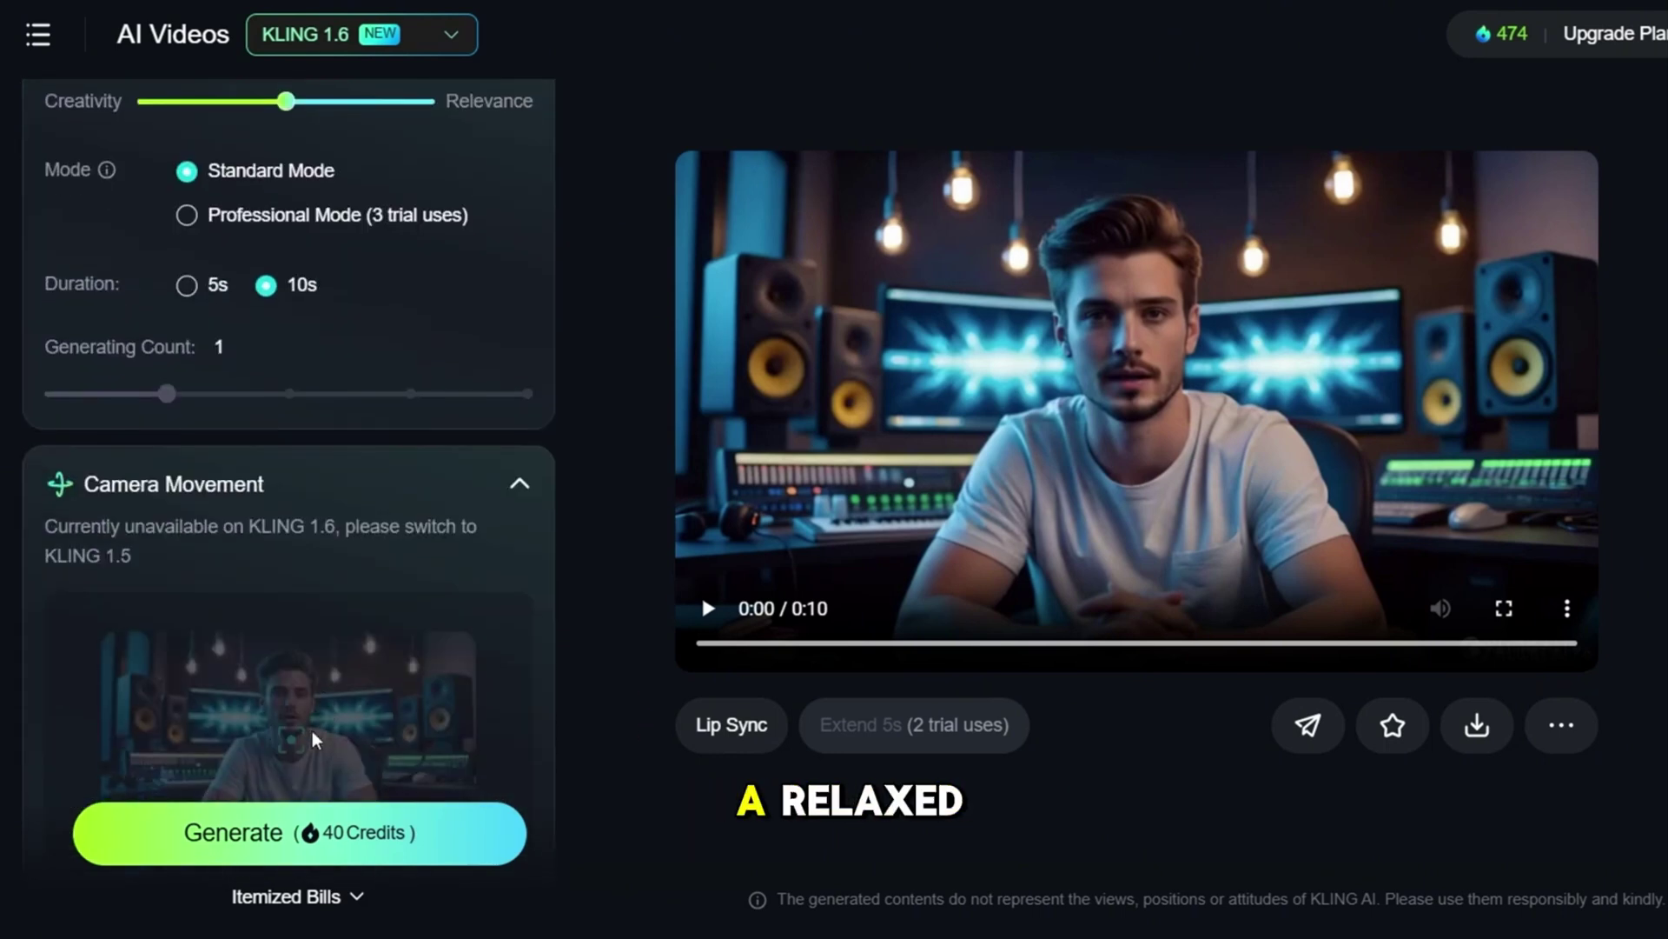
scroll(291, 624, down, 2)
scroll(391, 559, up, 15)
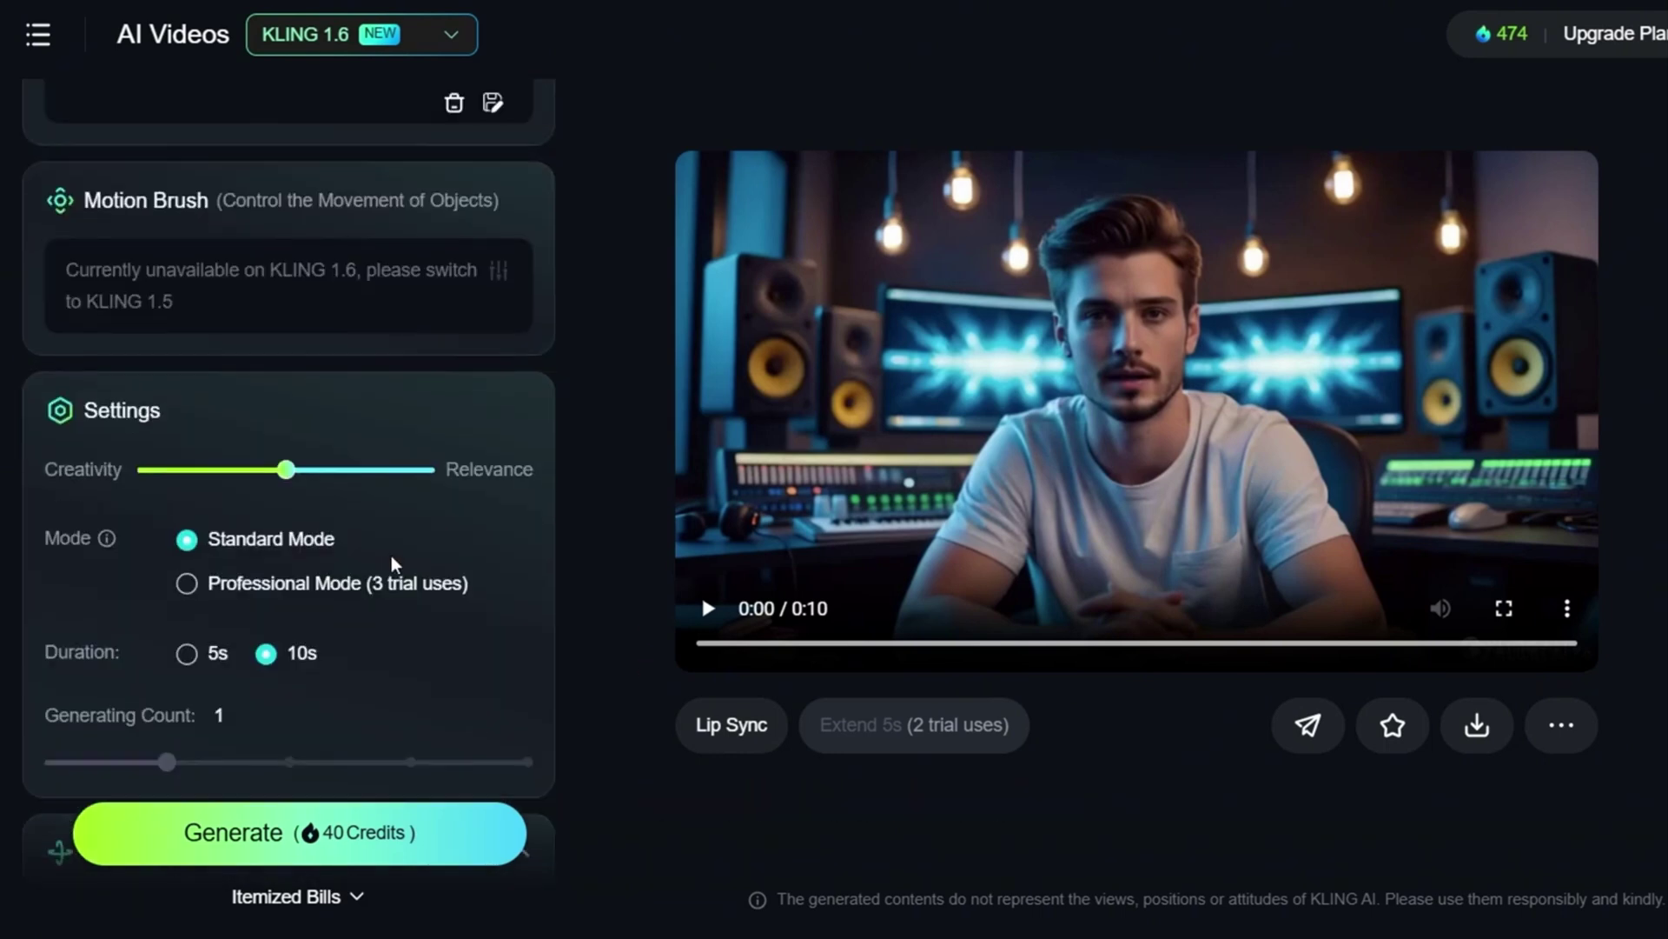
Generate the 10s clip of the man rising and walking, then play it.
click(350, 830)
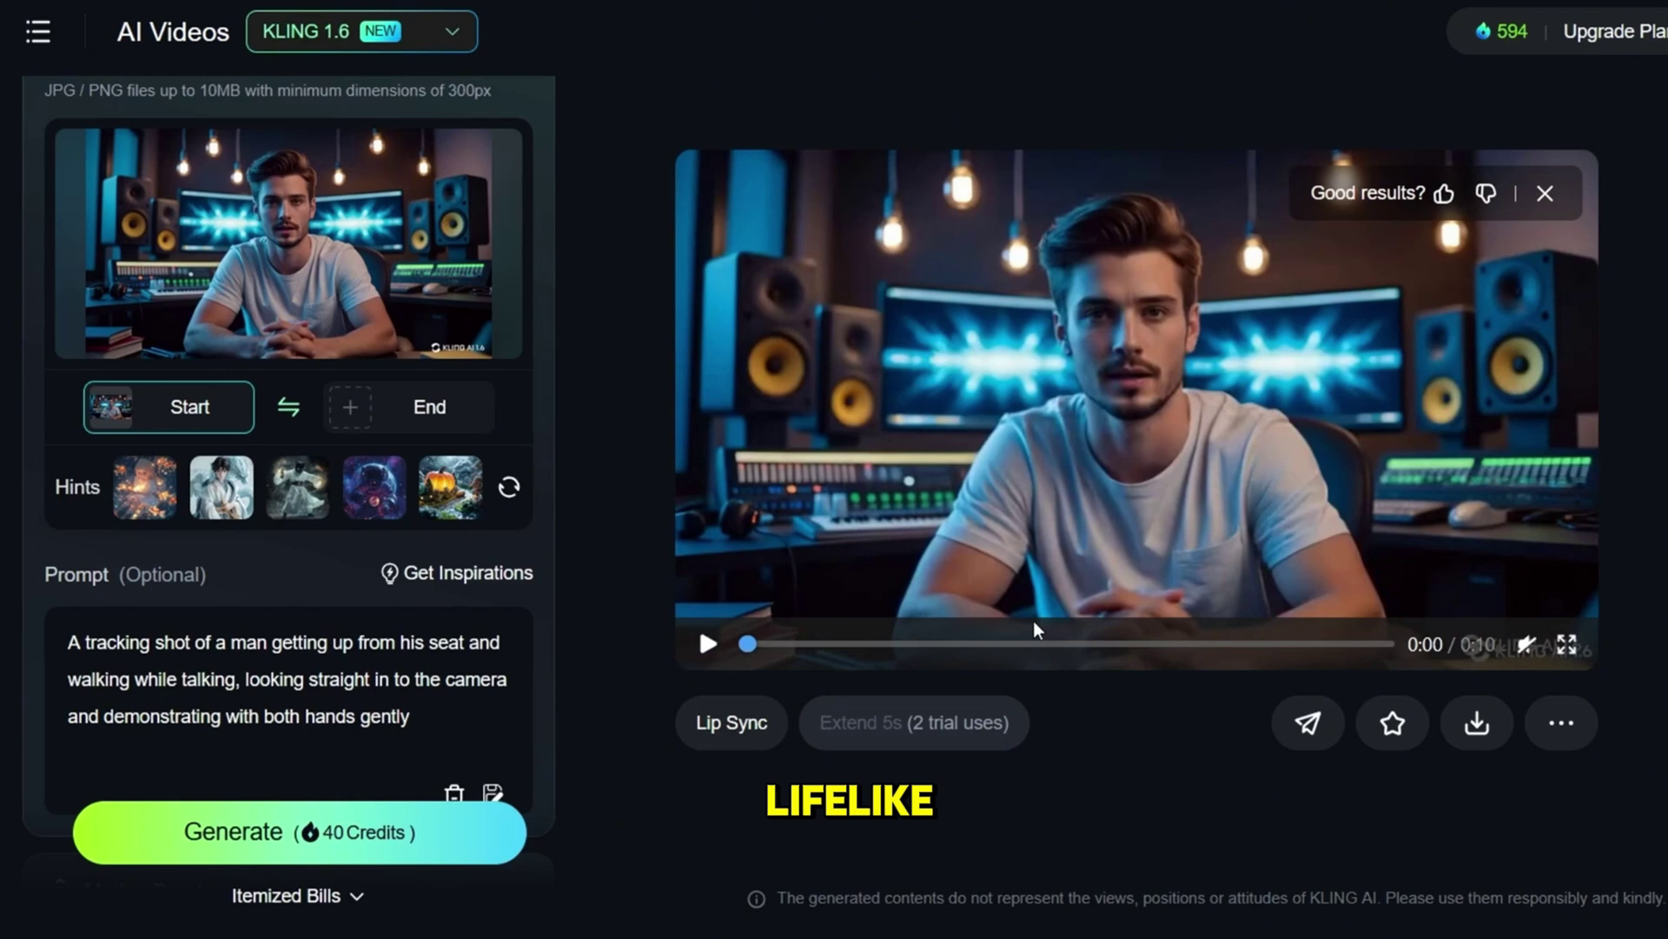
click(702, 646)
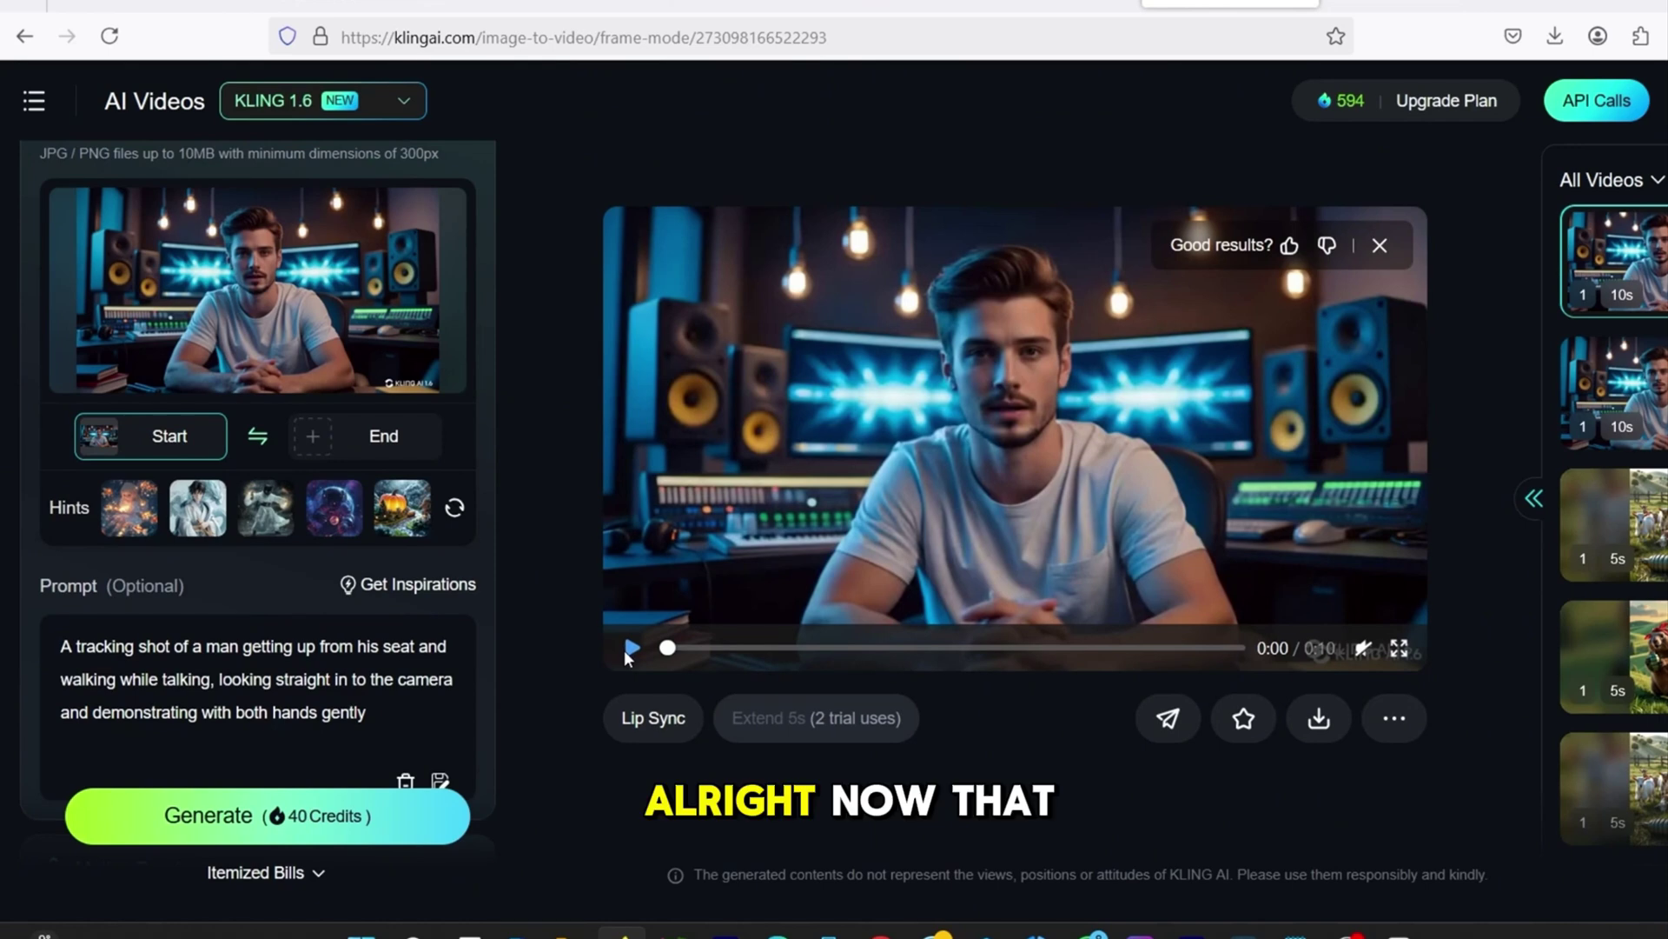
click(628, 650)
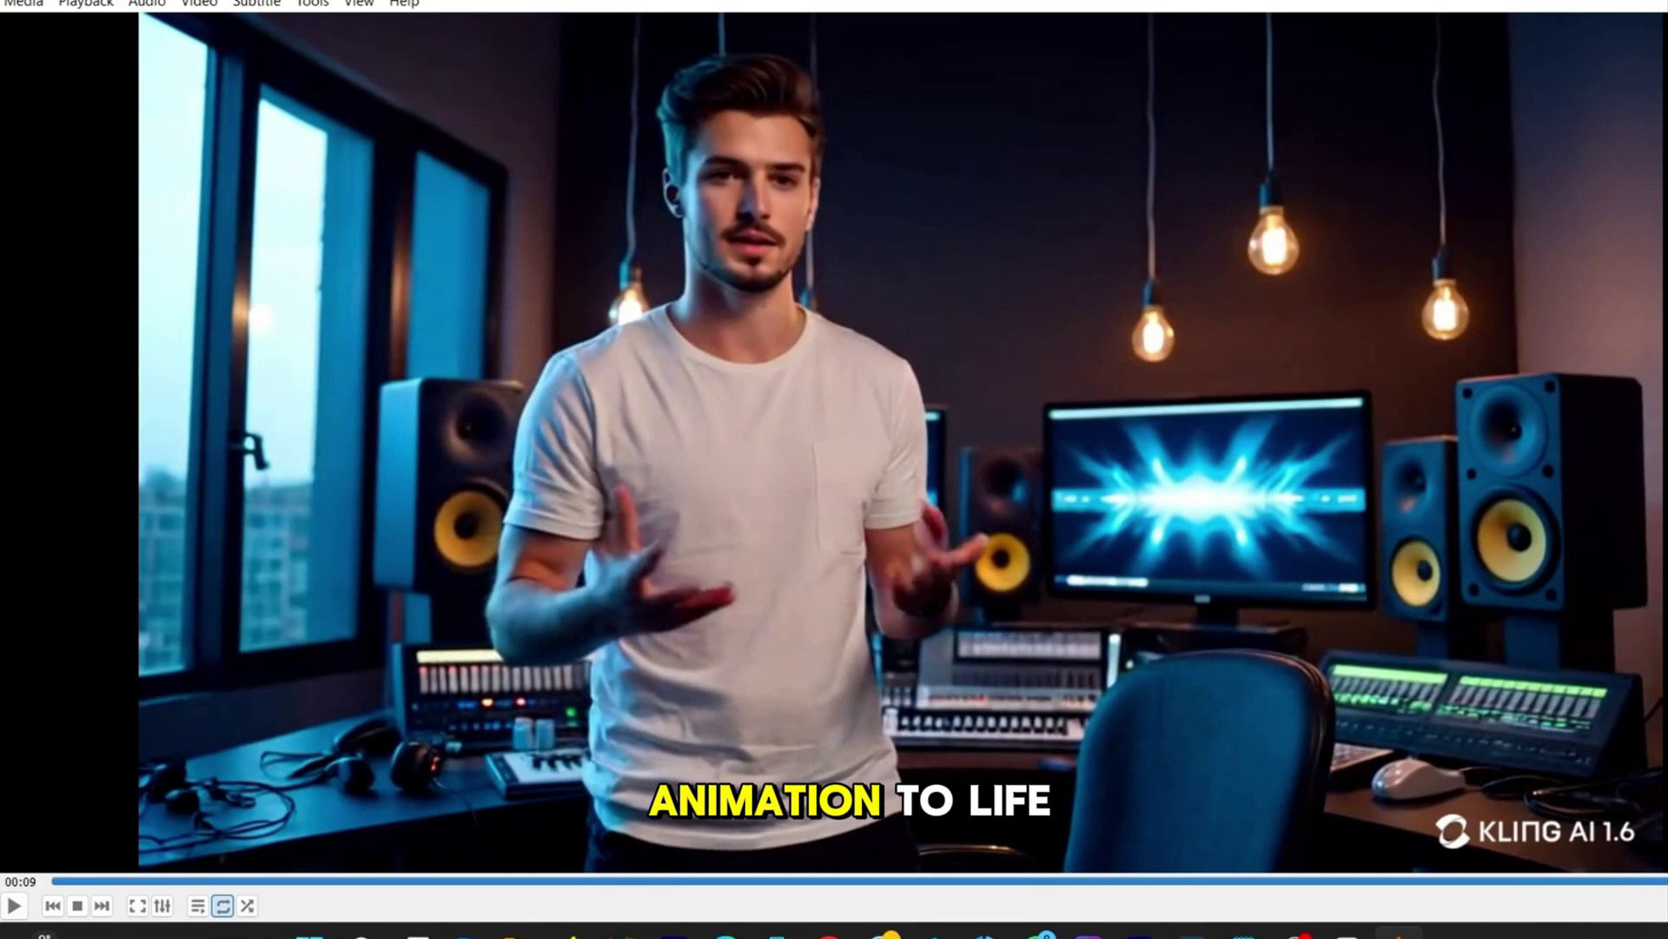
Snapshot the walking clip's final frame at 00:10 in VLC.
key(space)
key(space)
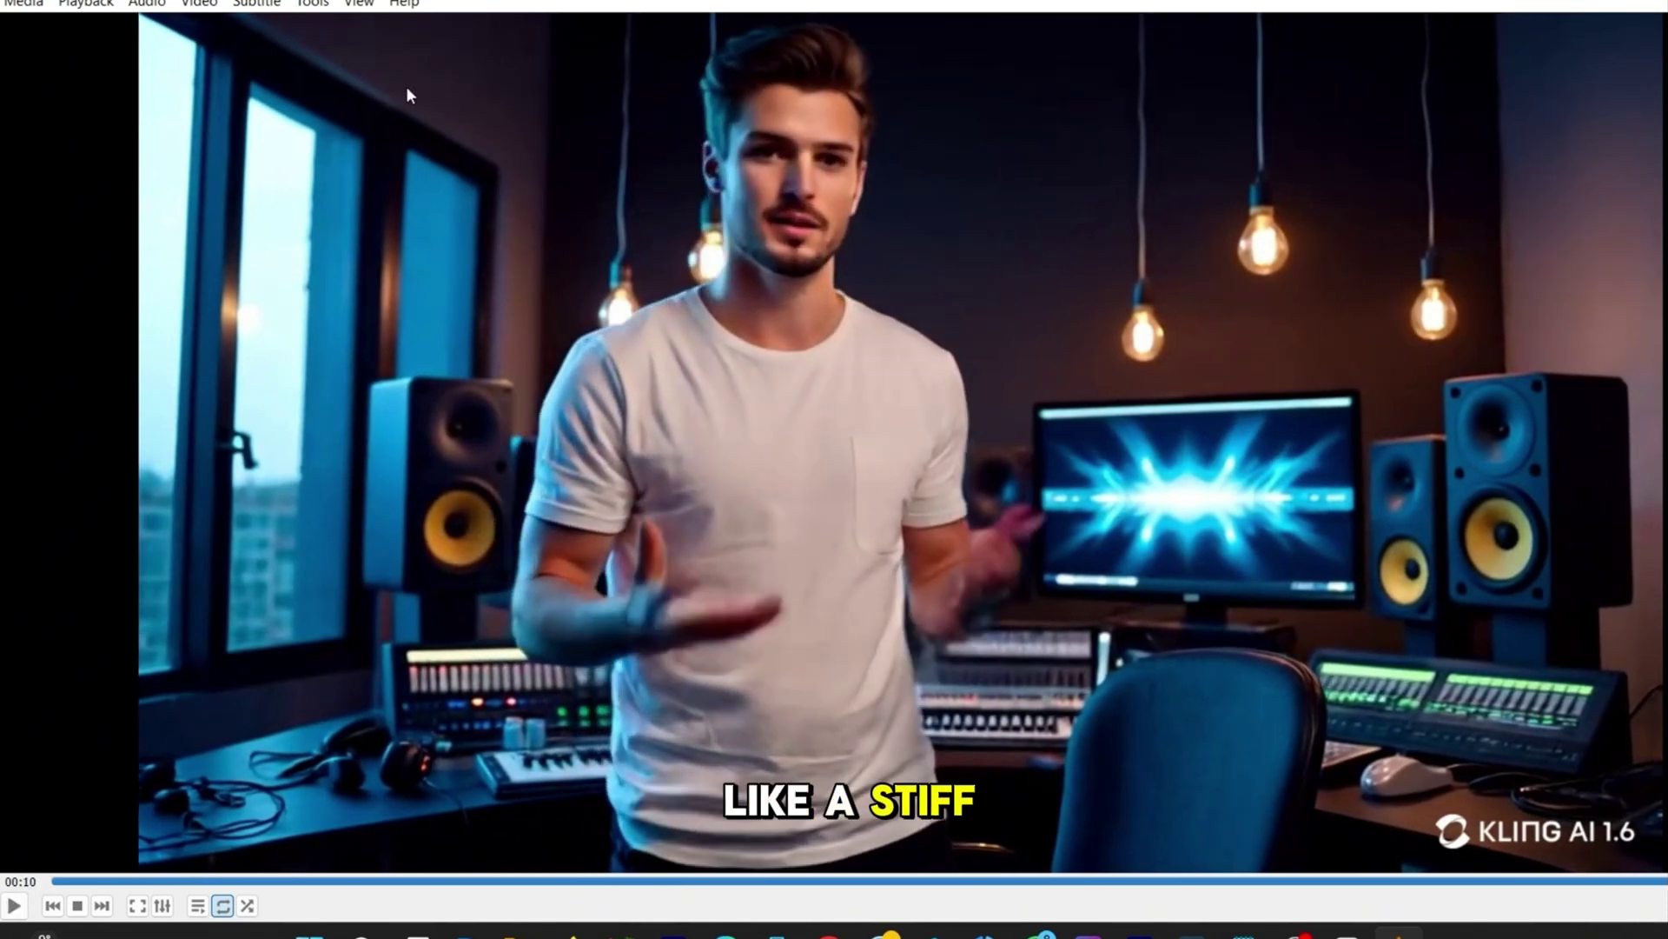
click(209, 9)
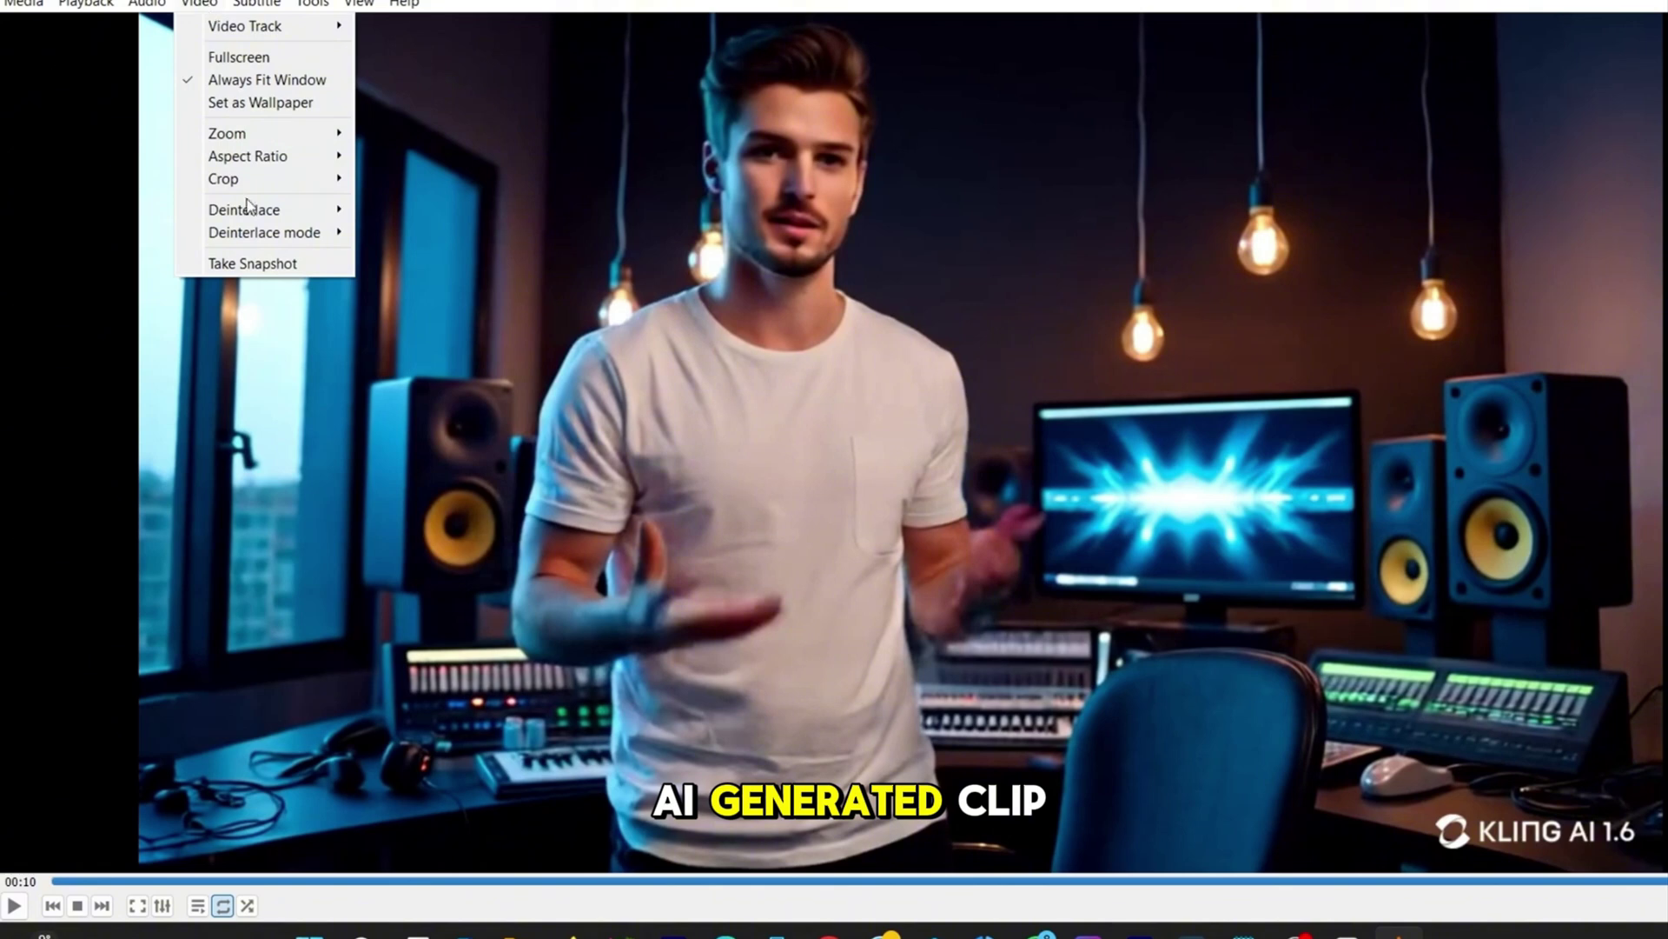
click(261, 265)
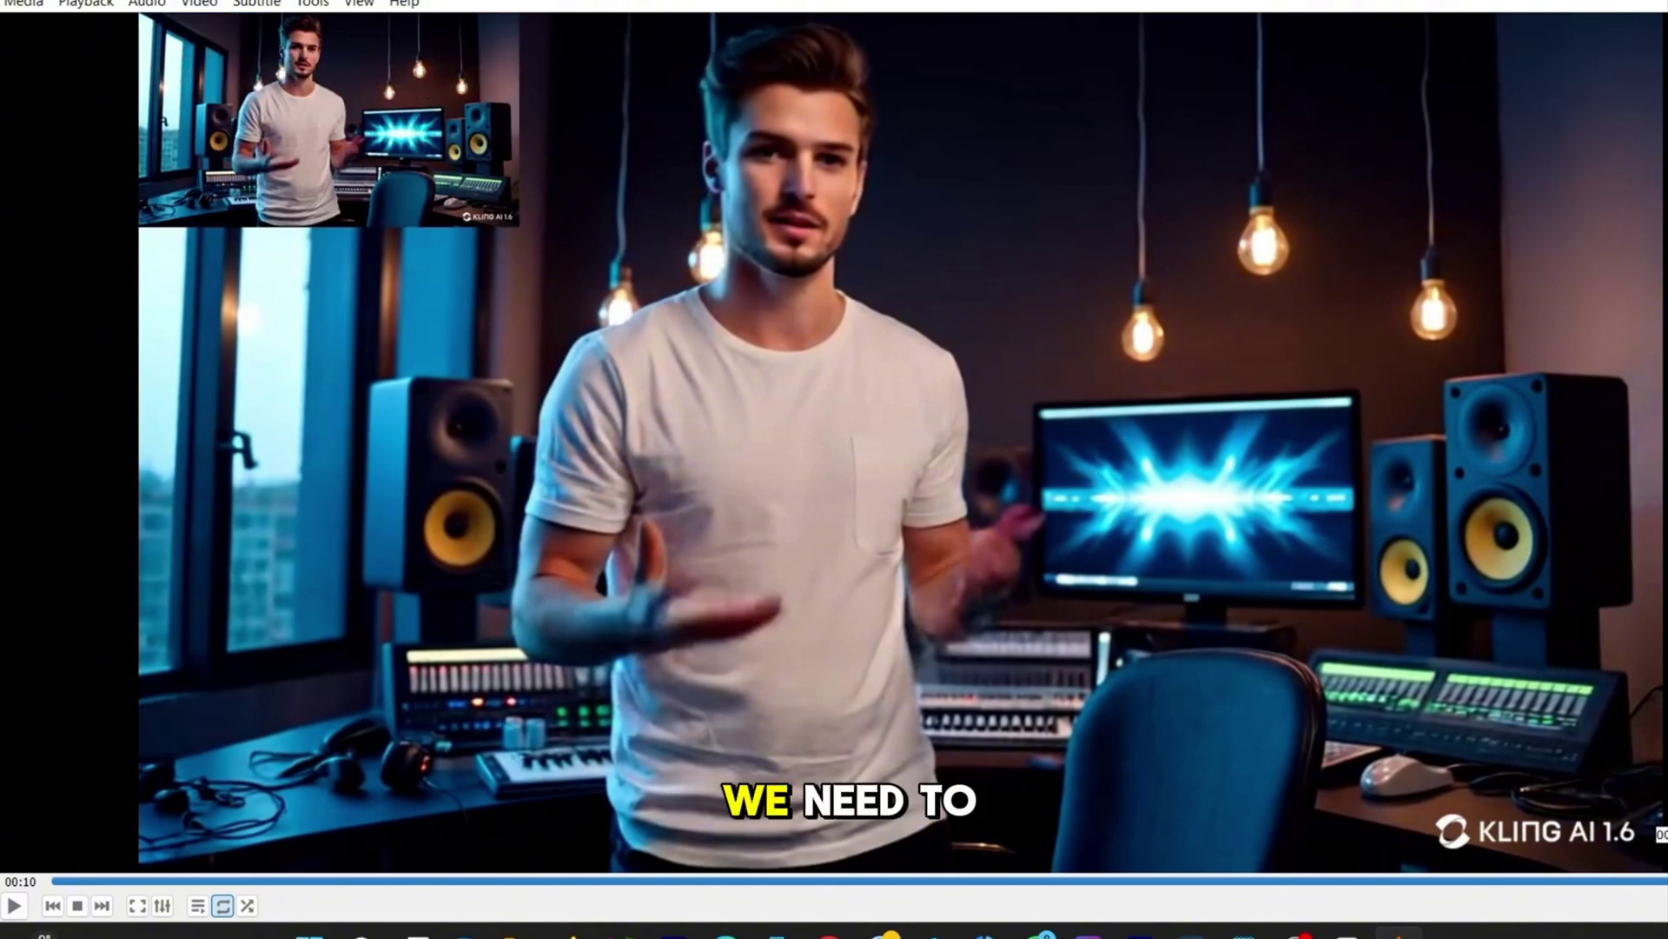
Replay the clip from about 5 seconds, then drop the snapshot into Kling's Start frame slot.
click(1536, 880)
drag(1169, 883, 907, 881)
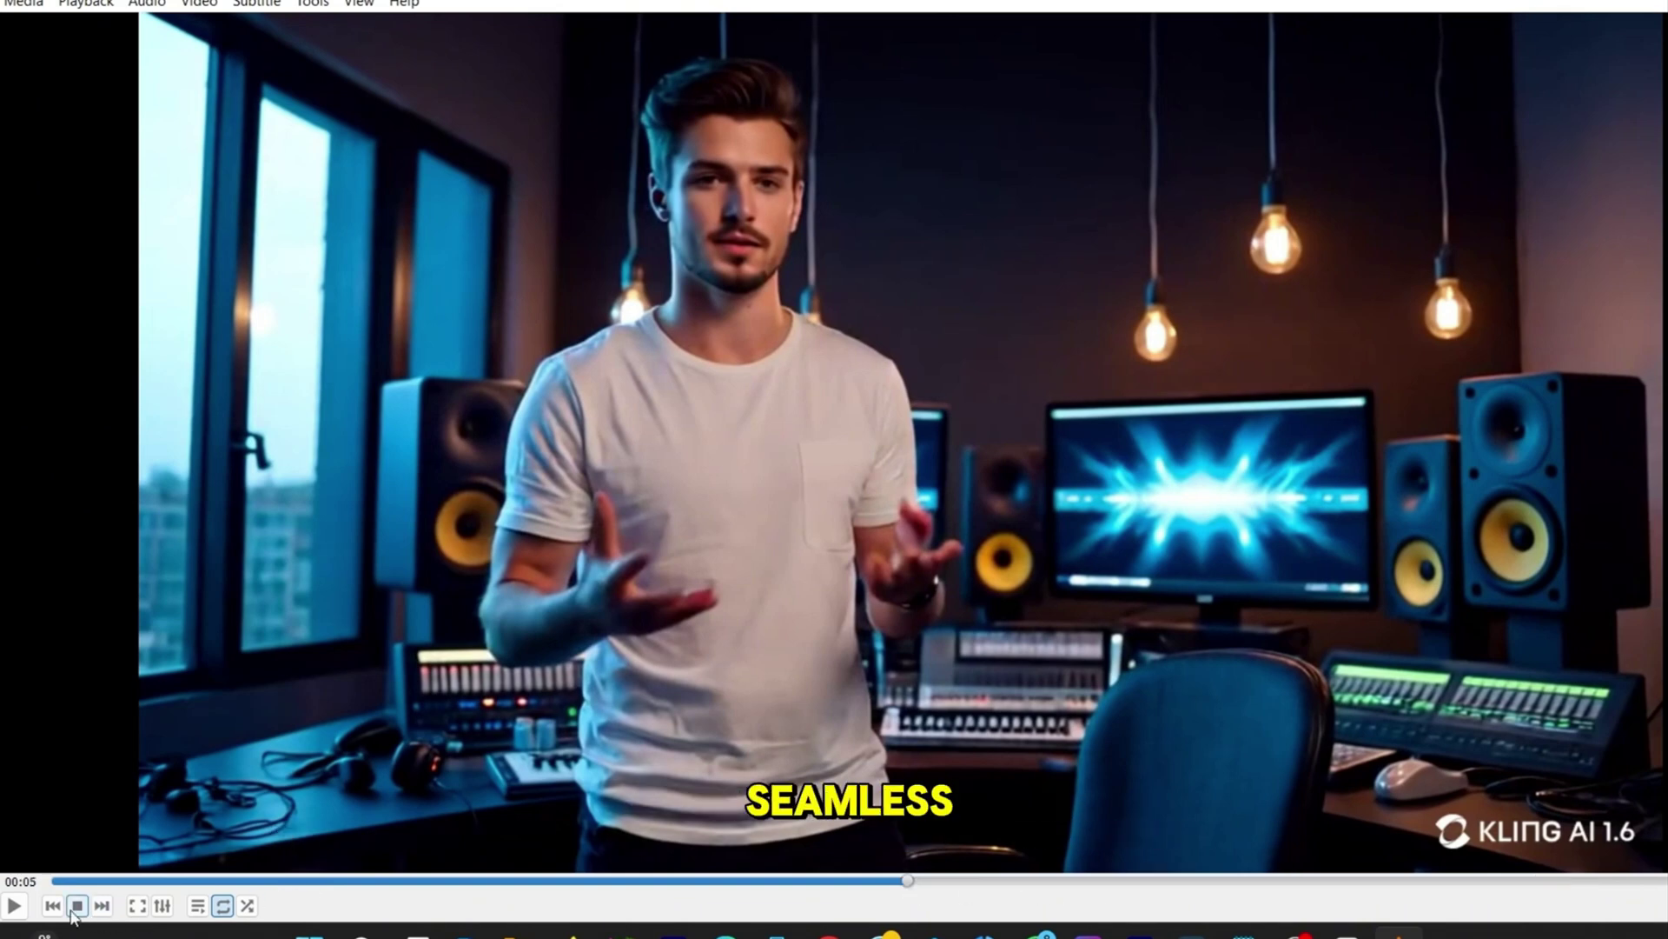
click(14, 905)
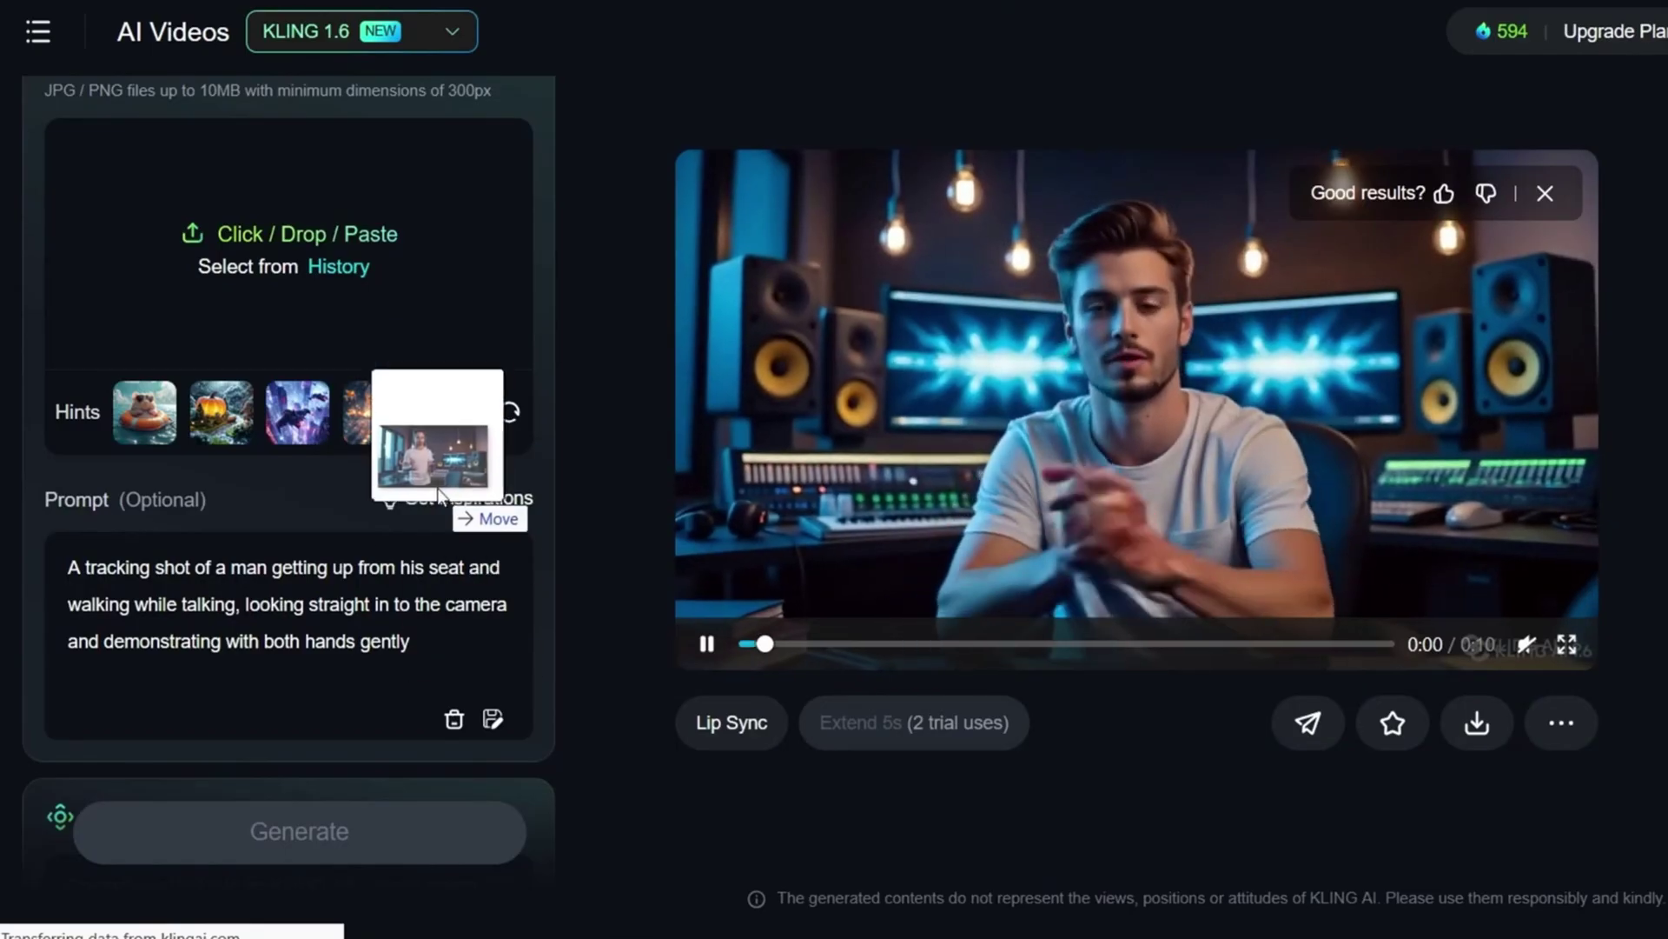
drag(434, 491, 331, 231)
scroll(288, 618, up, 1)
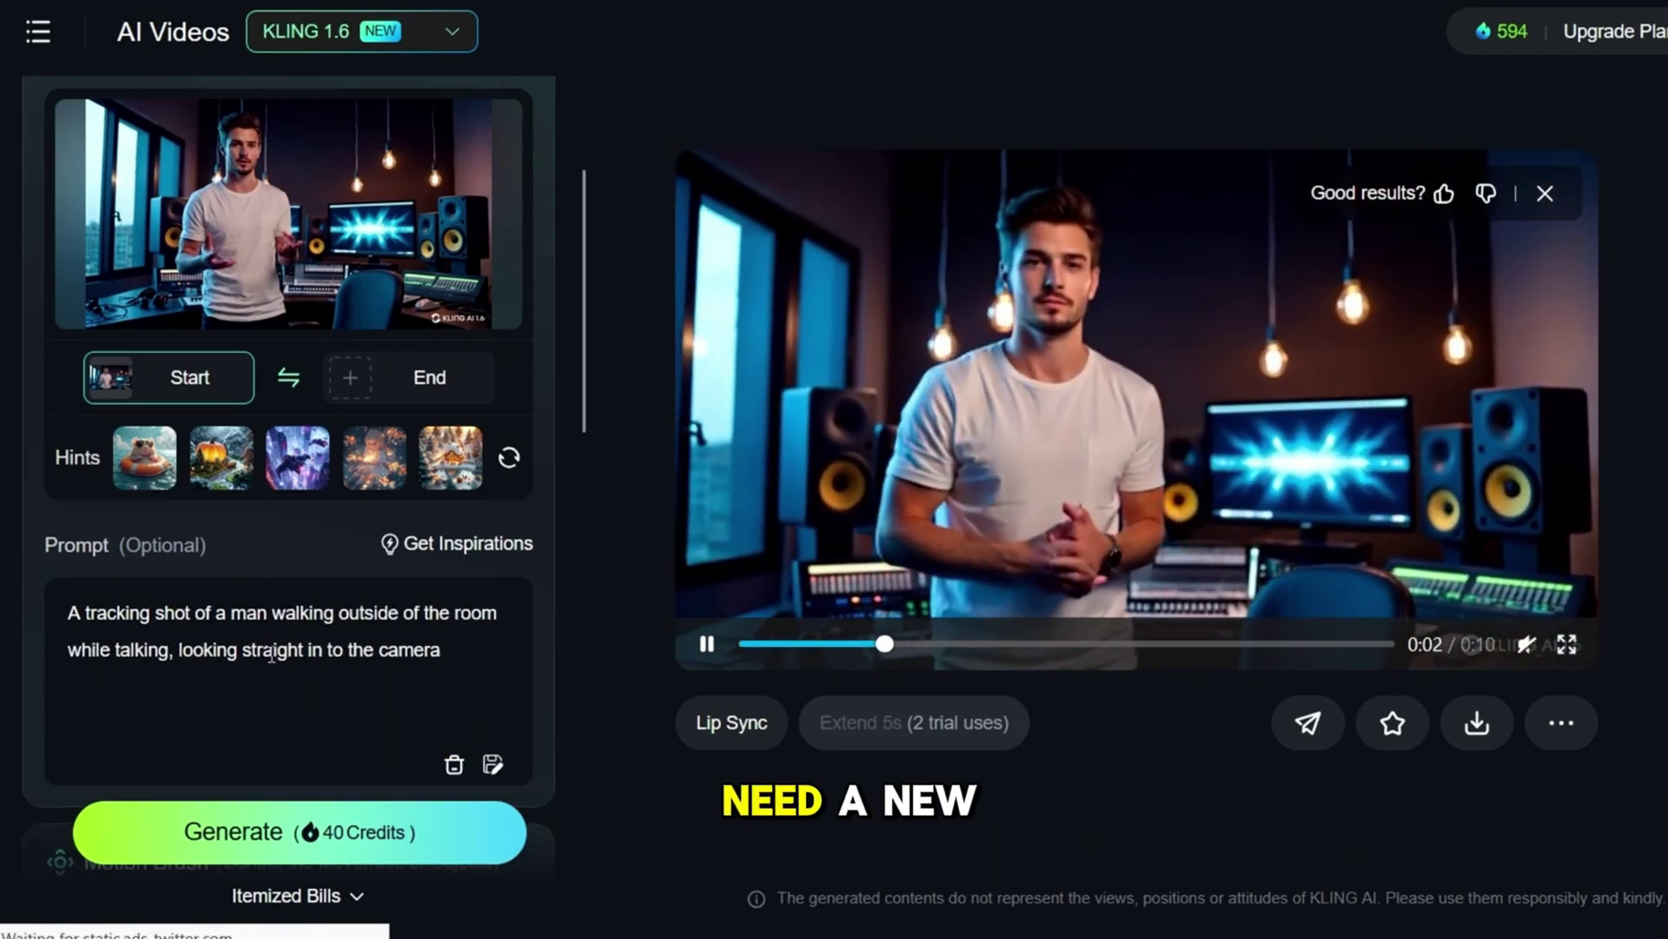
Generate the clip of the man walking out of the room and pause its playback.
click(226, 832)
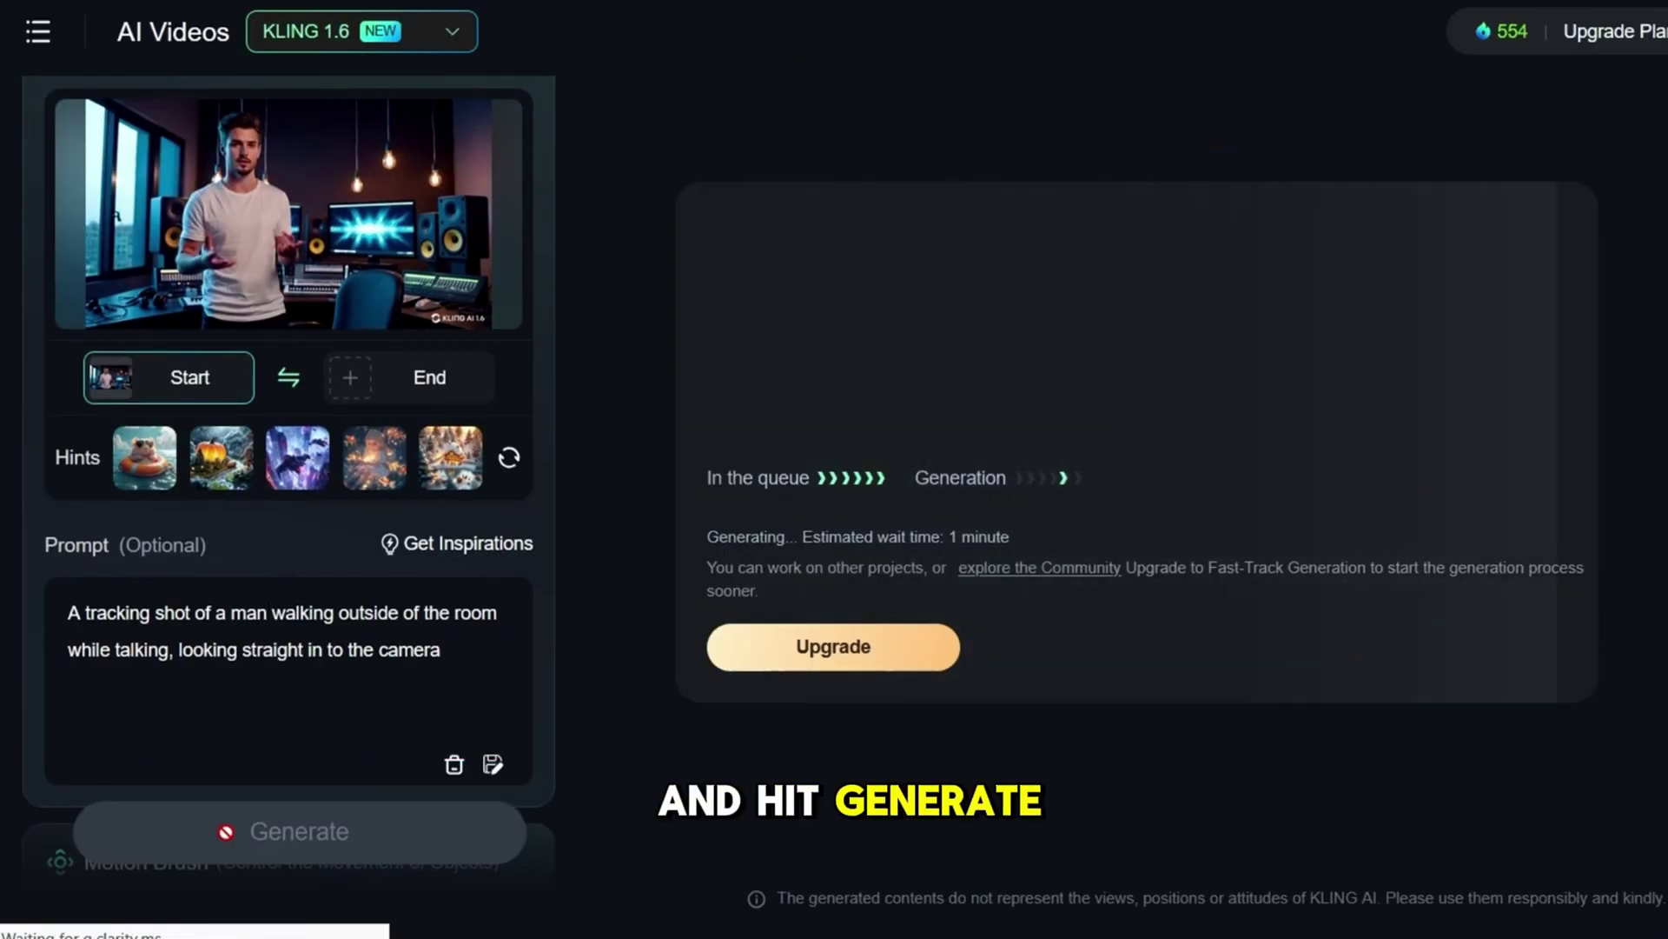
mouse_move(1450, 937)
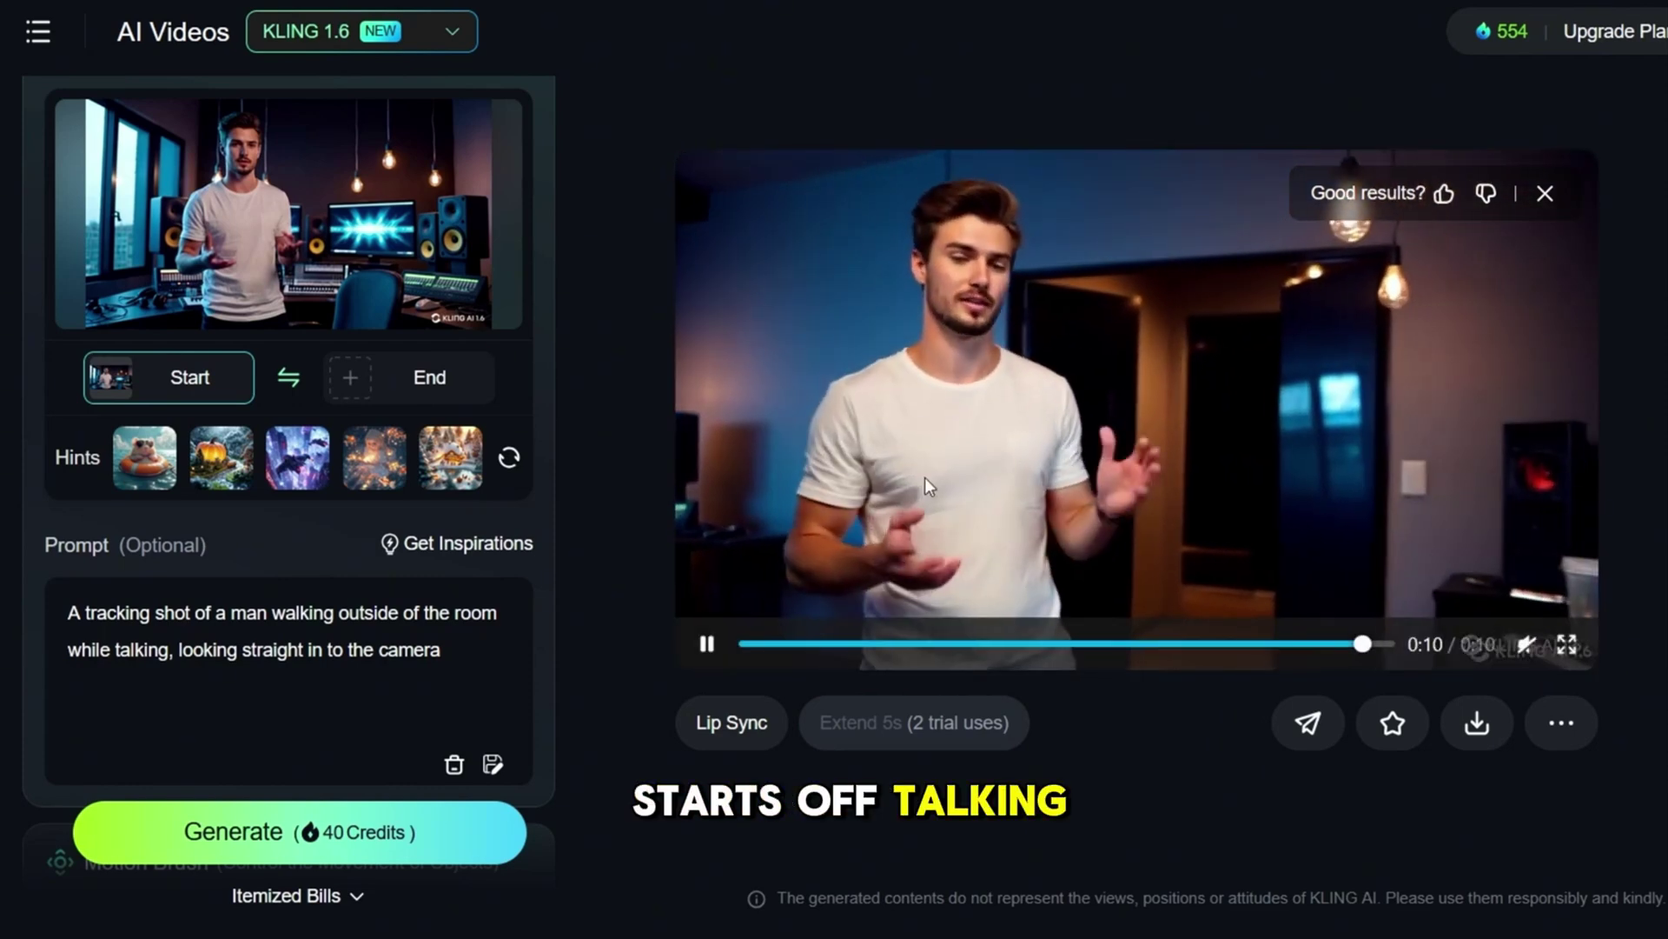
click(713, 640)
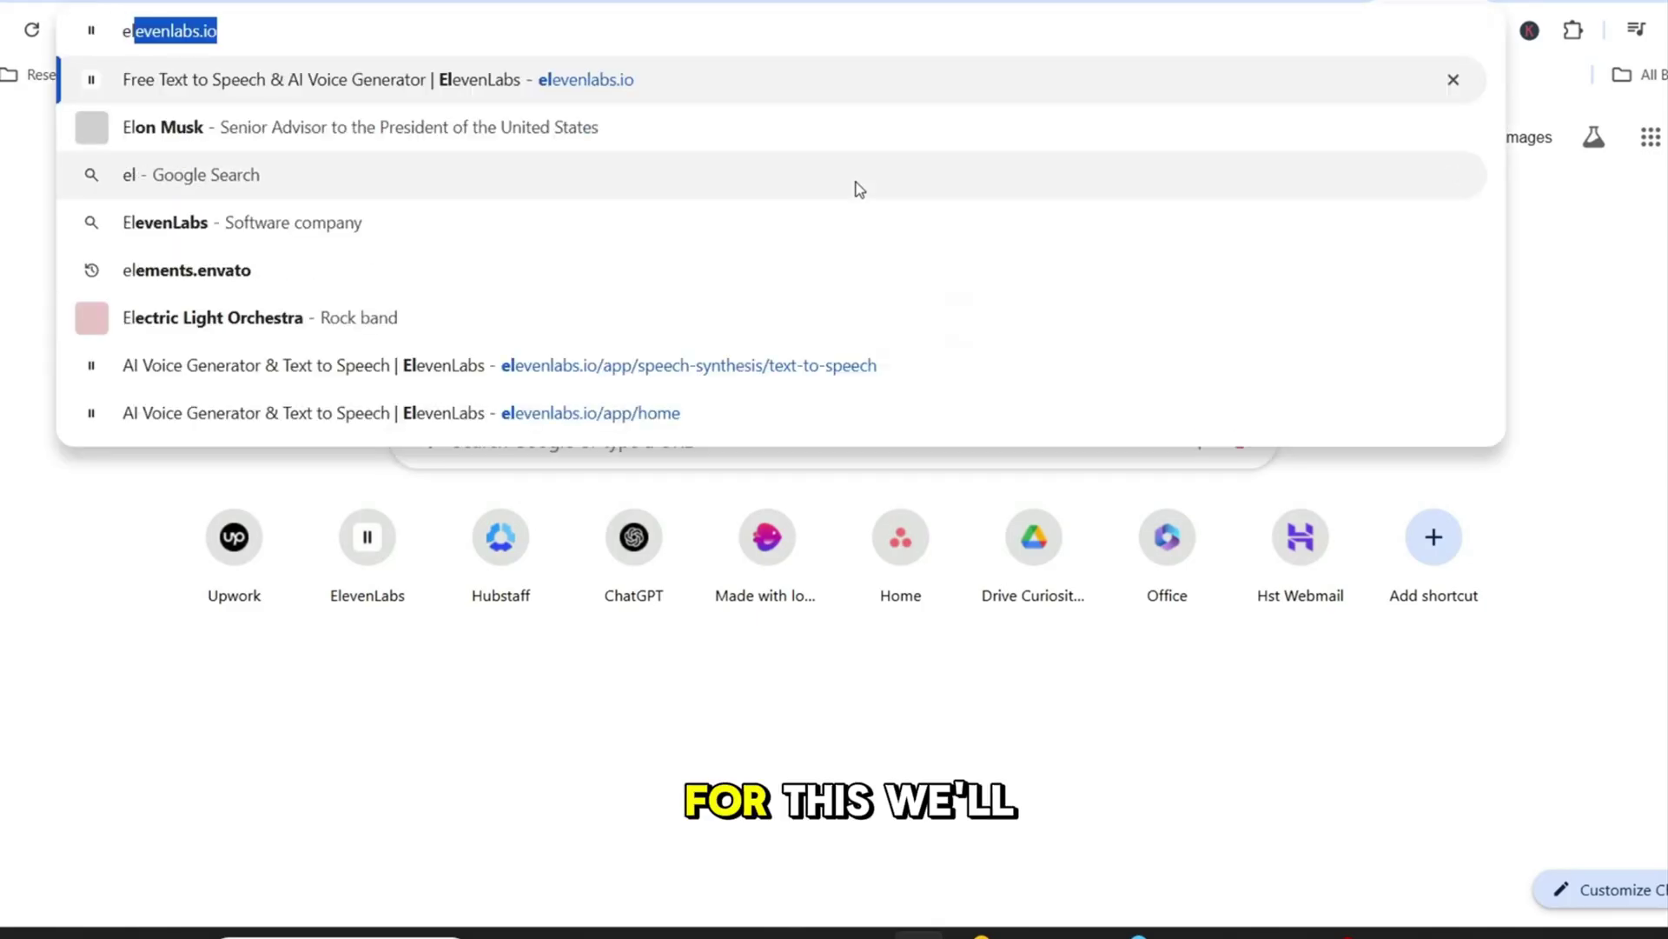
Voice the pasted 426-character intro script with ElevenLabs' Liam voice and save the audio file.
key(Return)
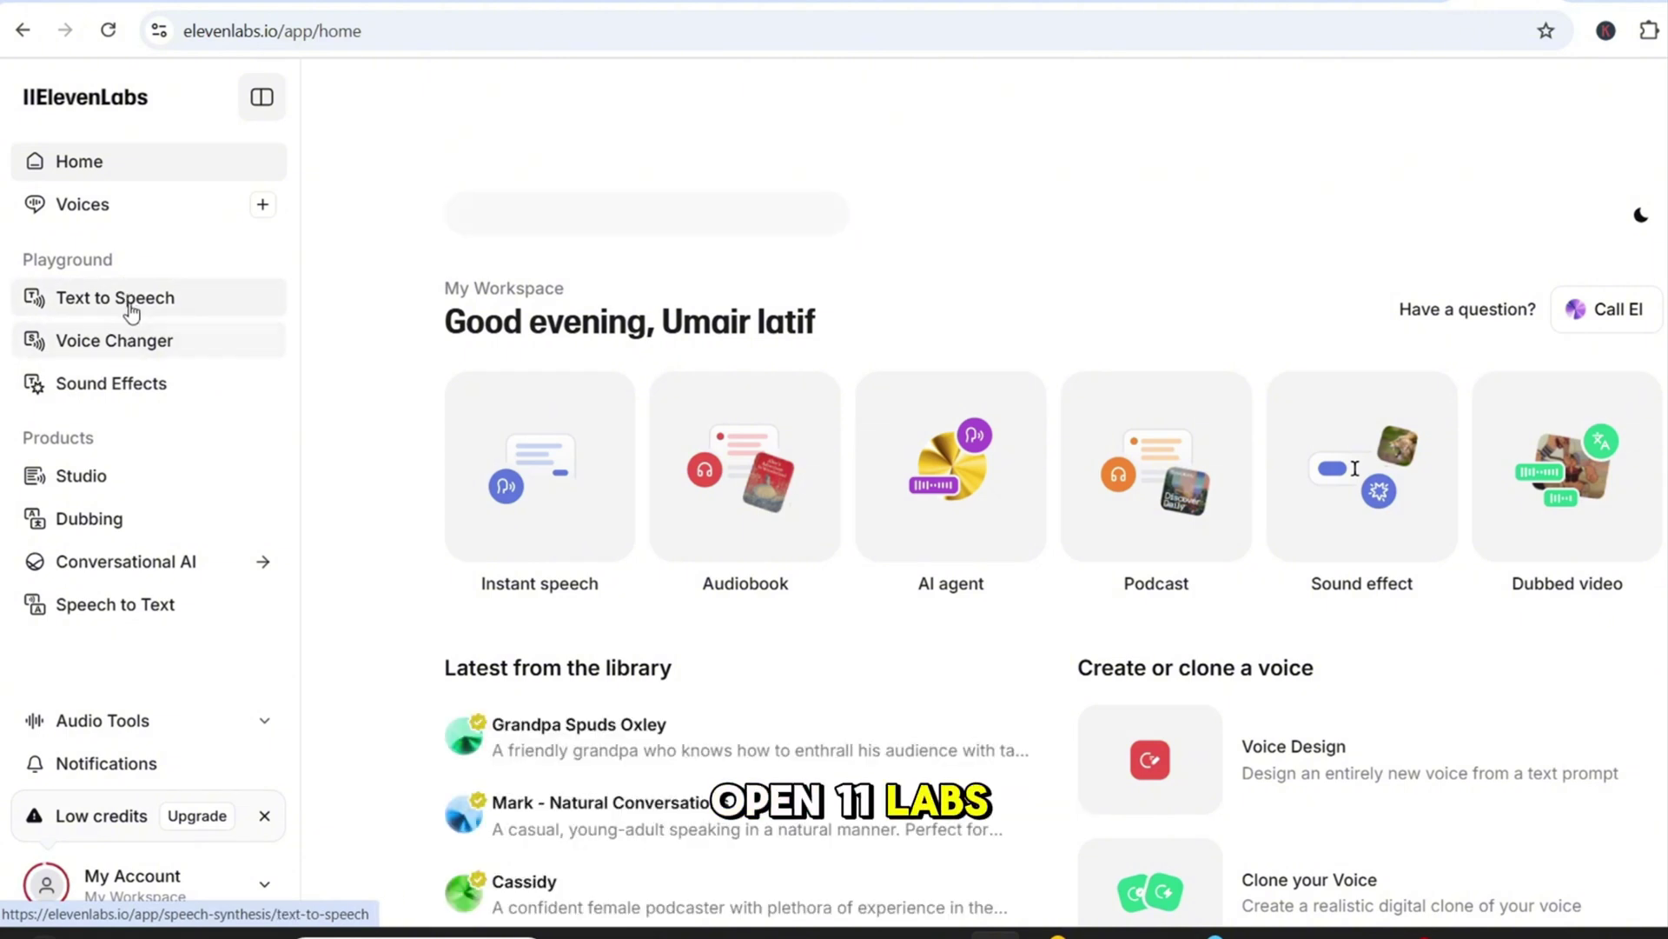
click(128, 296)
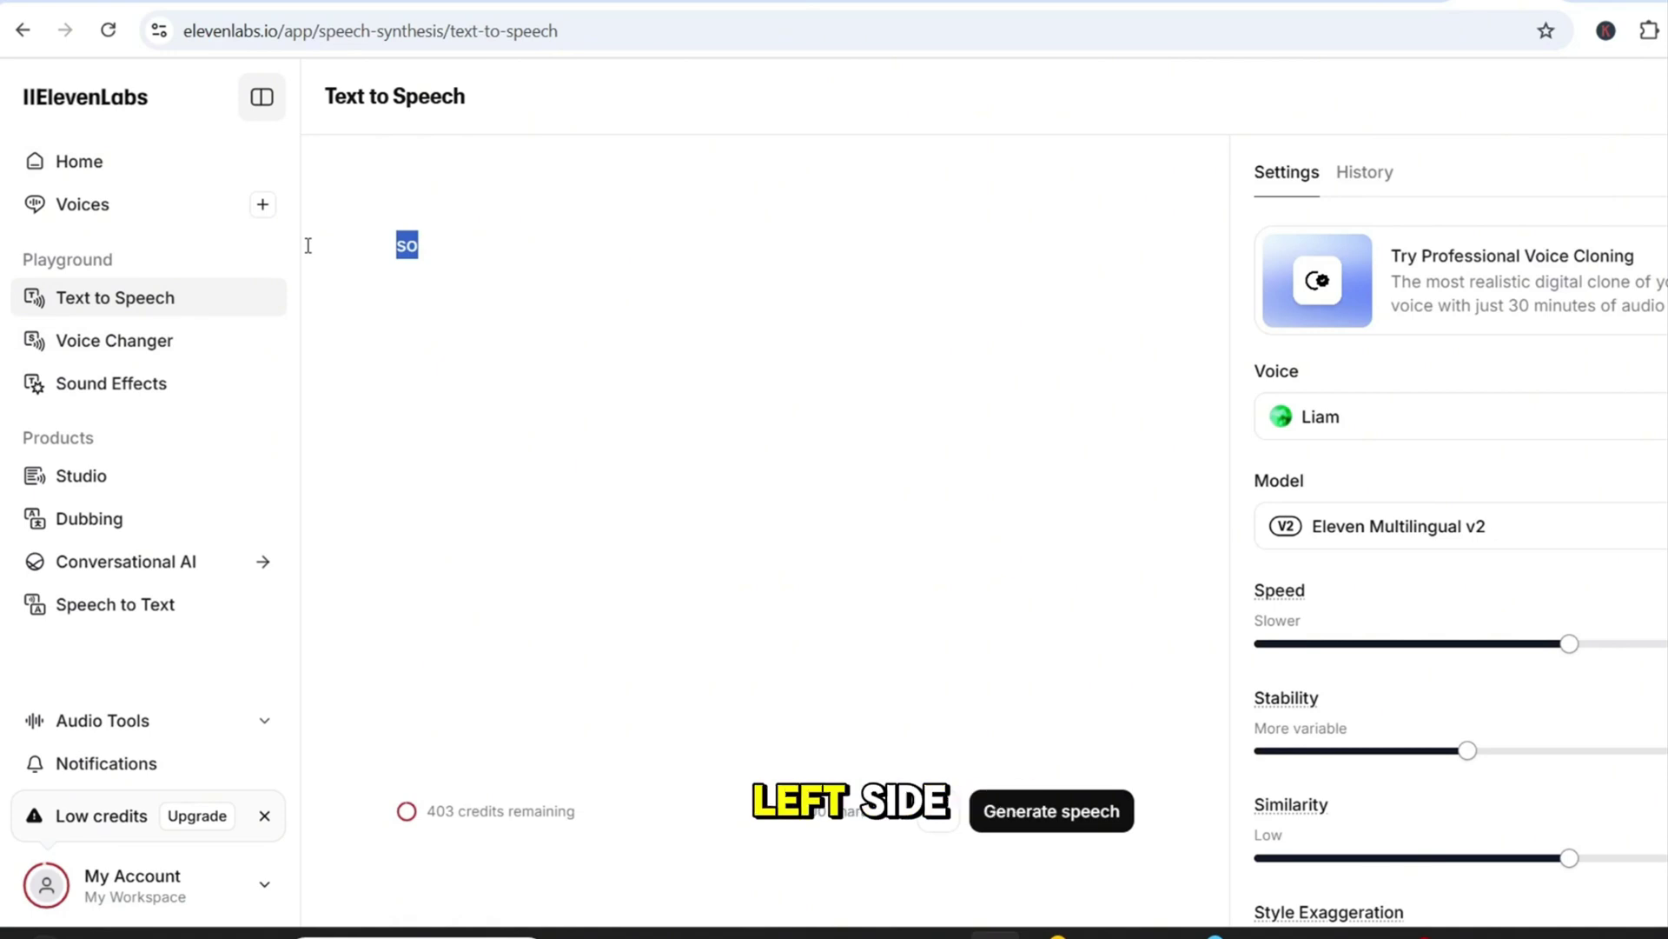
text(So, you want to create a talking avatar like me with voice perfectly synced.  One that not only talks but get's up and walks like me while talking.  By the end of this video, you’ll have your own AI-powered avatar doing all these things.)
click(1385, 421)
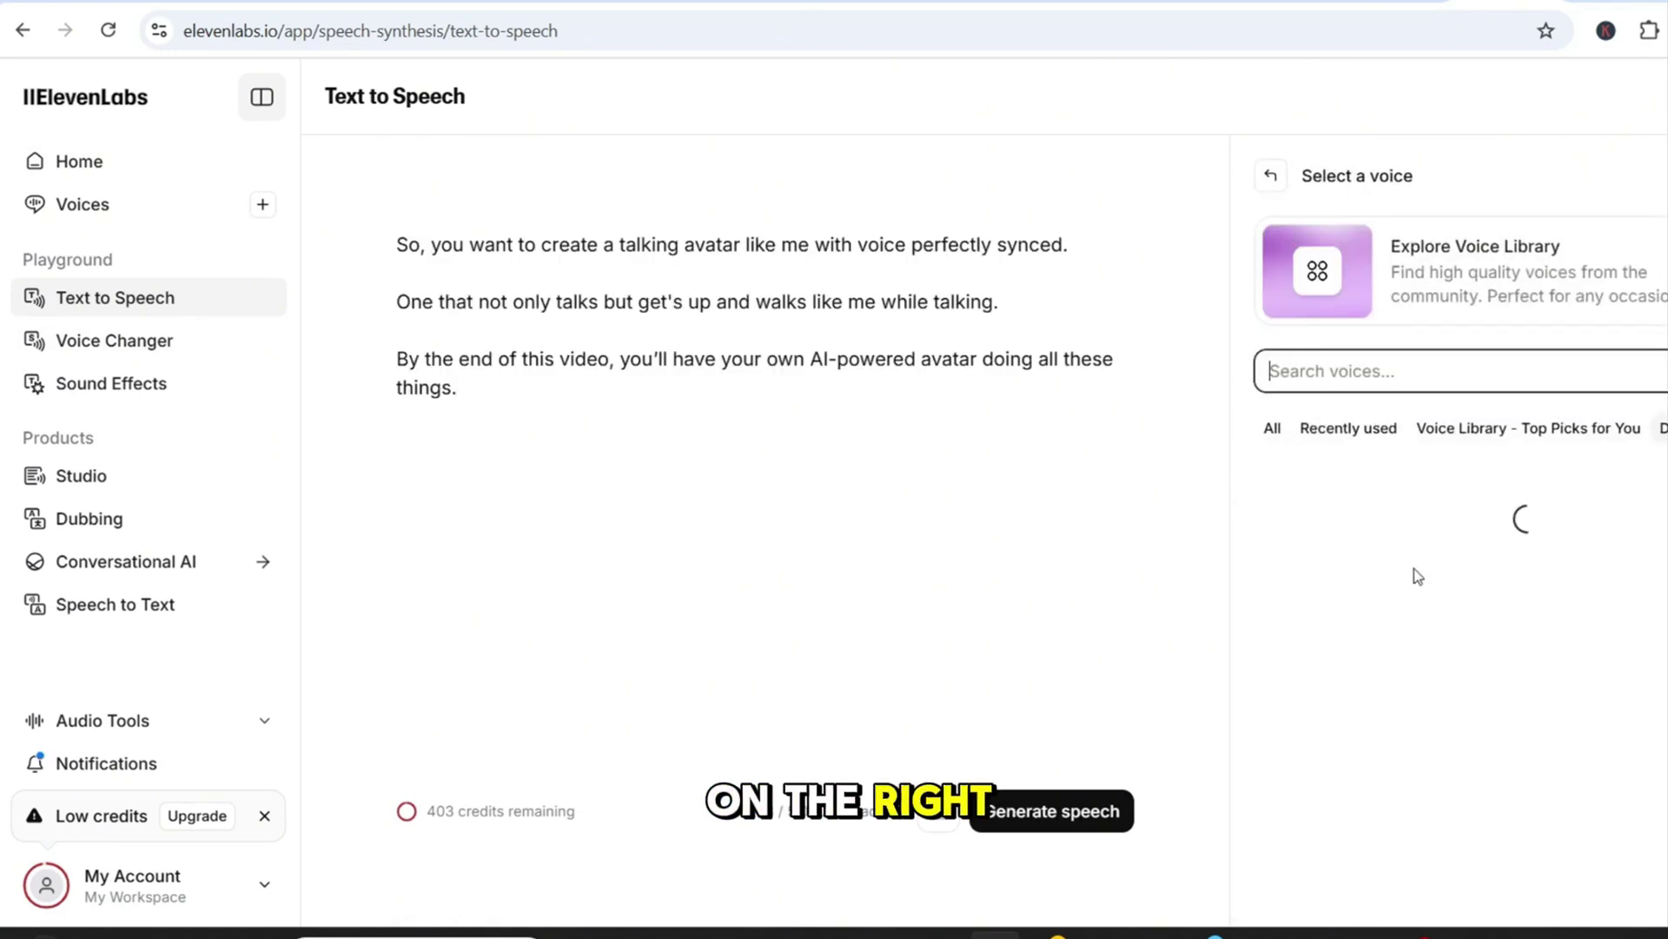
click(1271, 177)
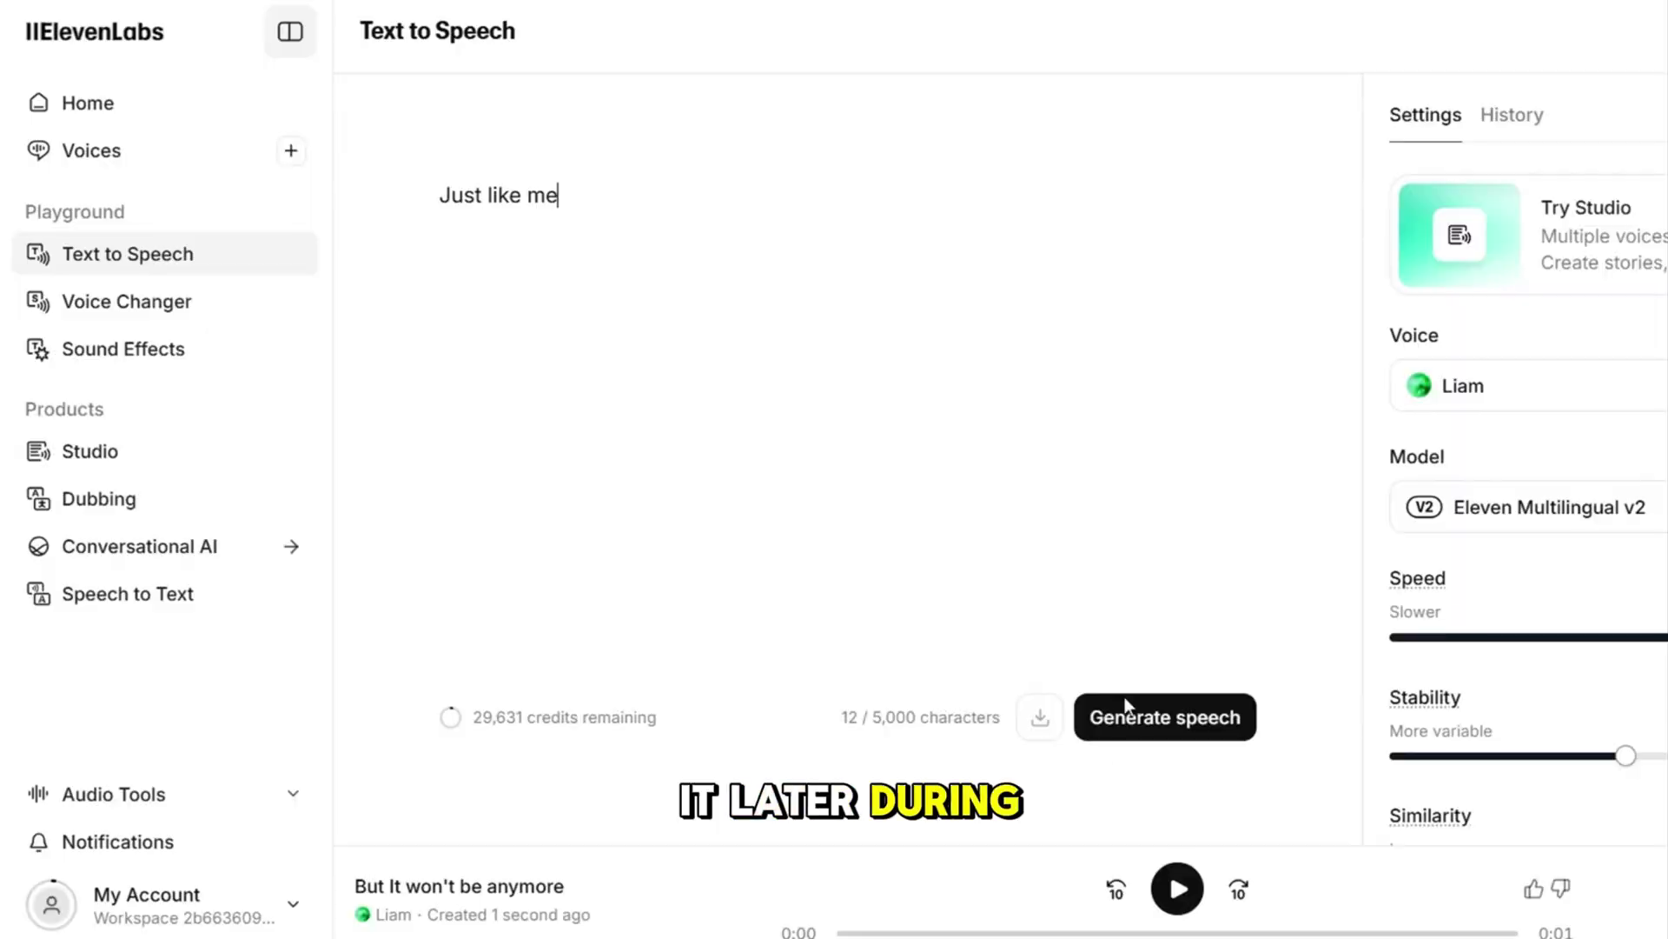
drag(1591, 35, 1043, 578)
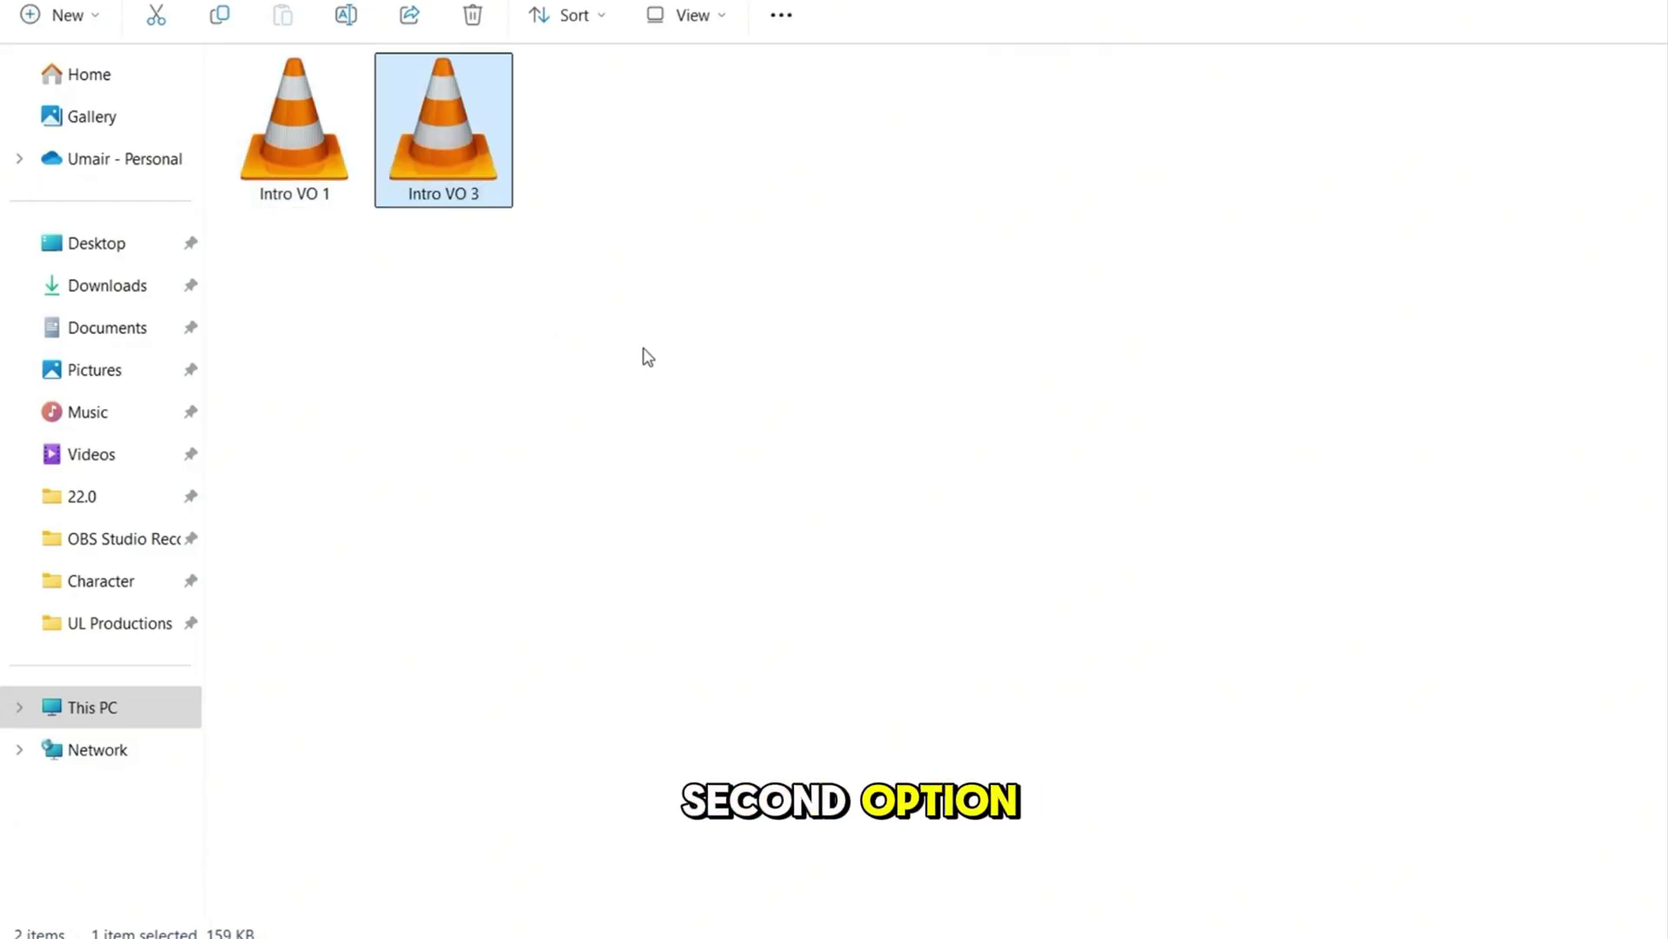
Paste Intro VO 2 into the folder alongside Intro VO 1 and Intro VO 3.
click(695, 108)
key(ctrl+v)
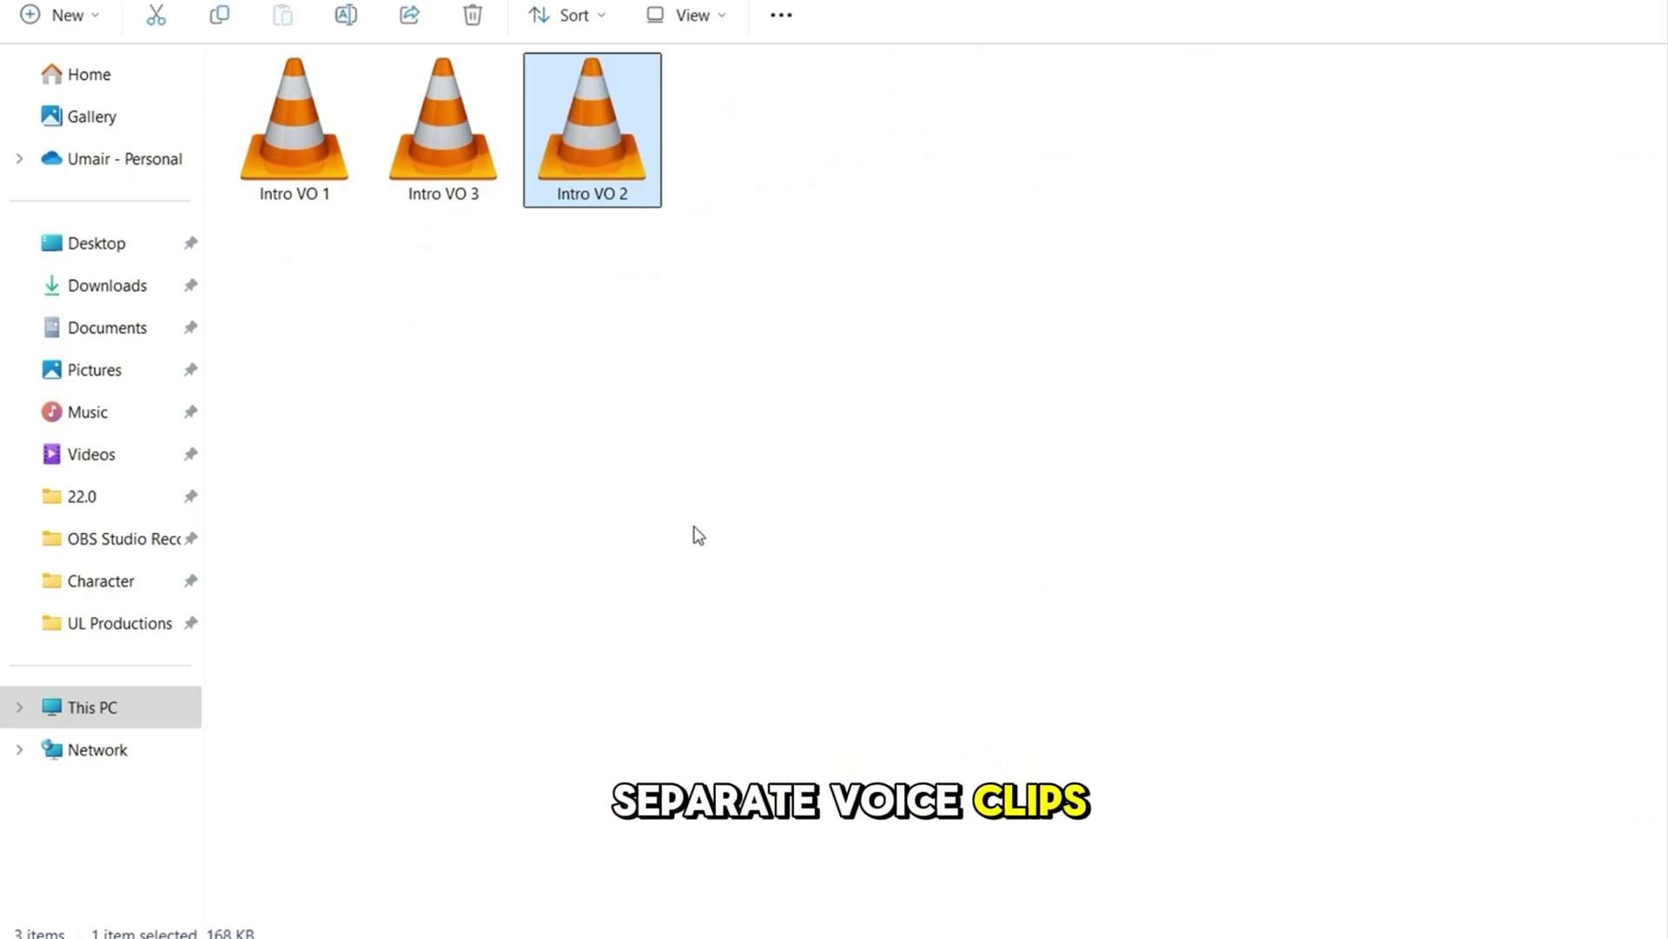
click(800, 498)
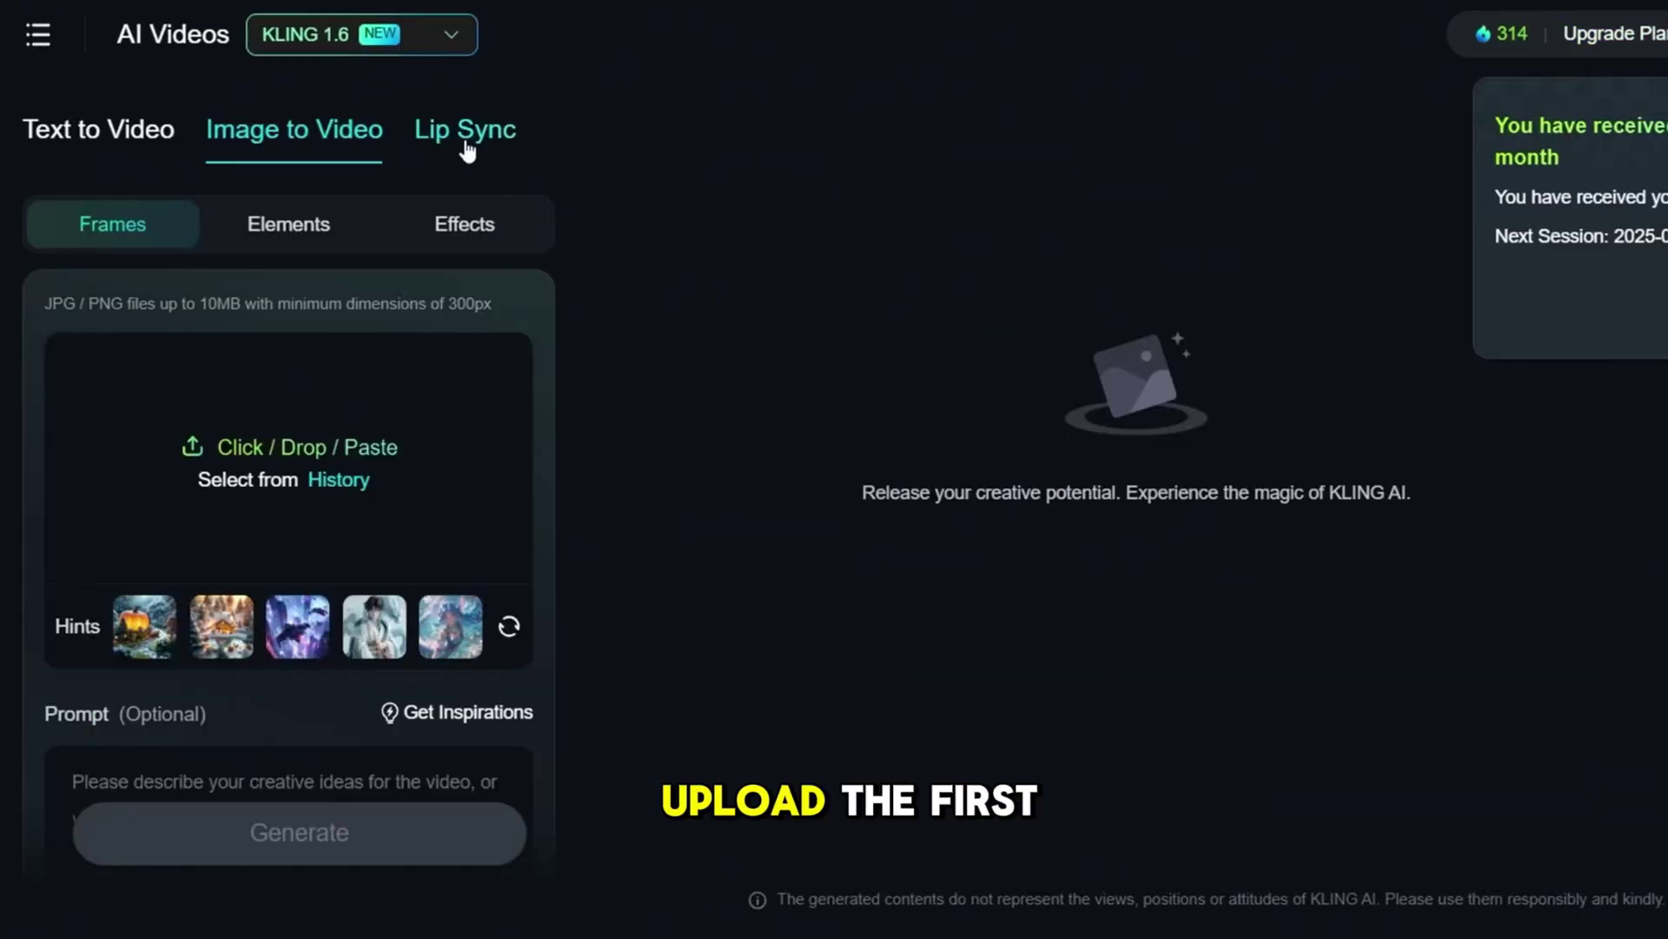
Lip-sync the first avatar clip with its voice-over and download it with watermark.
click(467, 139)
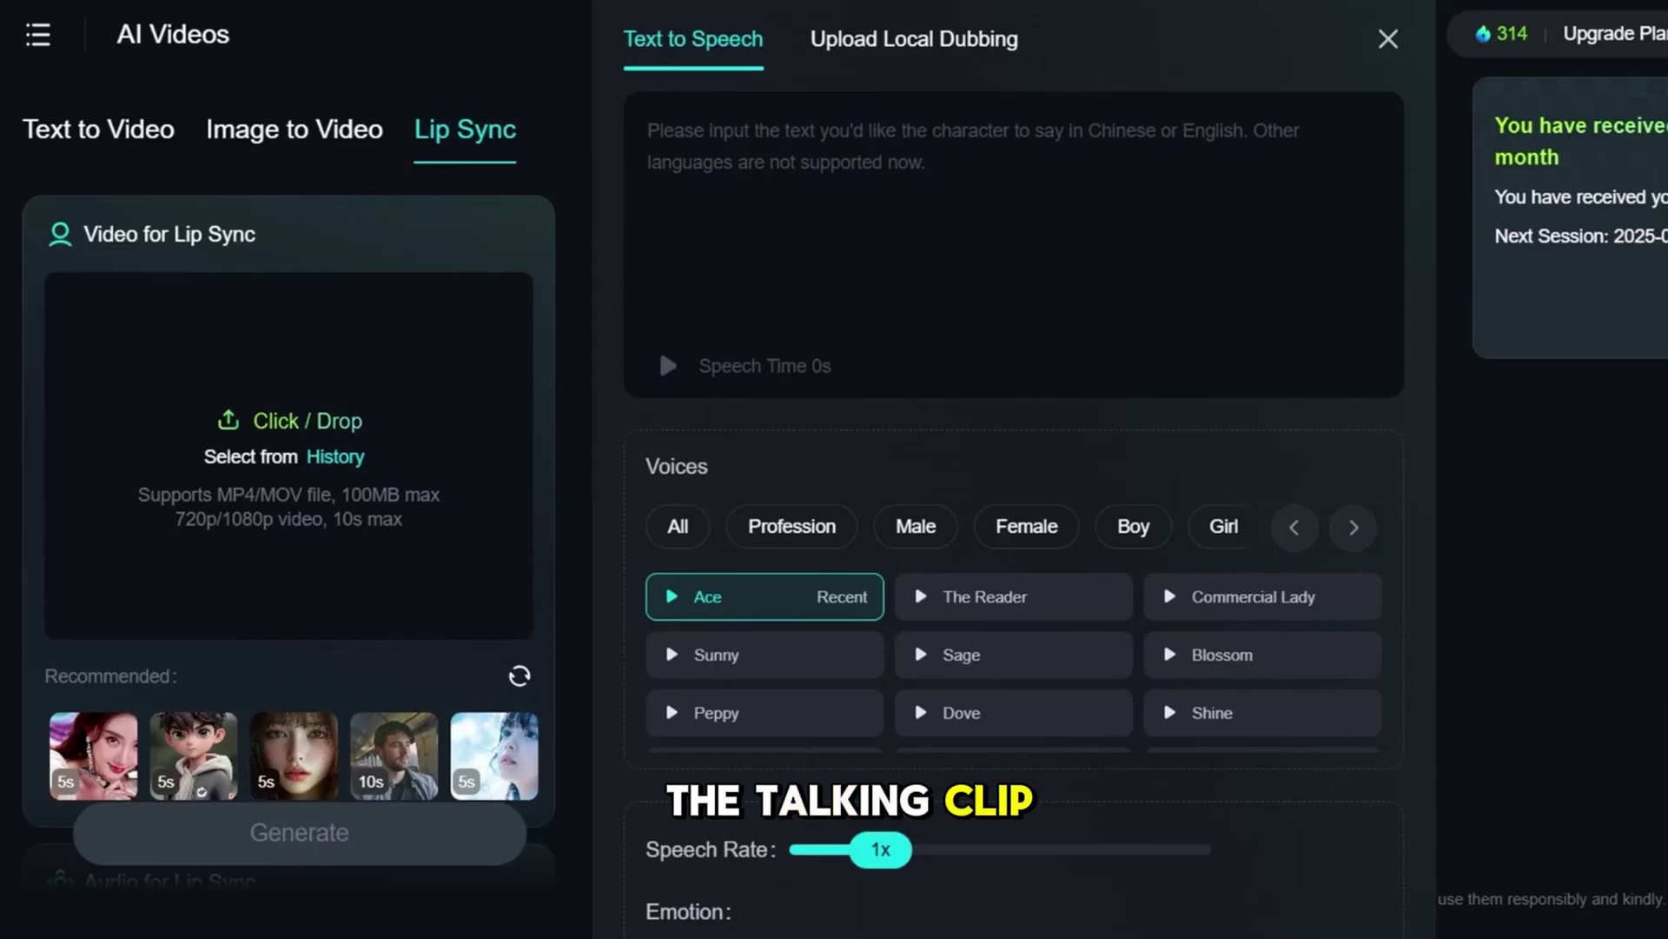
scroll(484, 439, down, 3)
scroll(485, 439, up, 2)
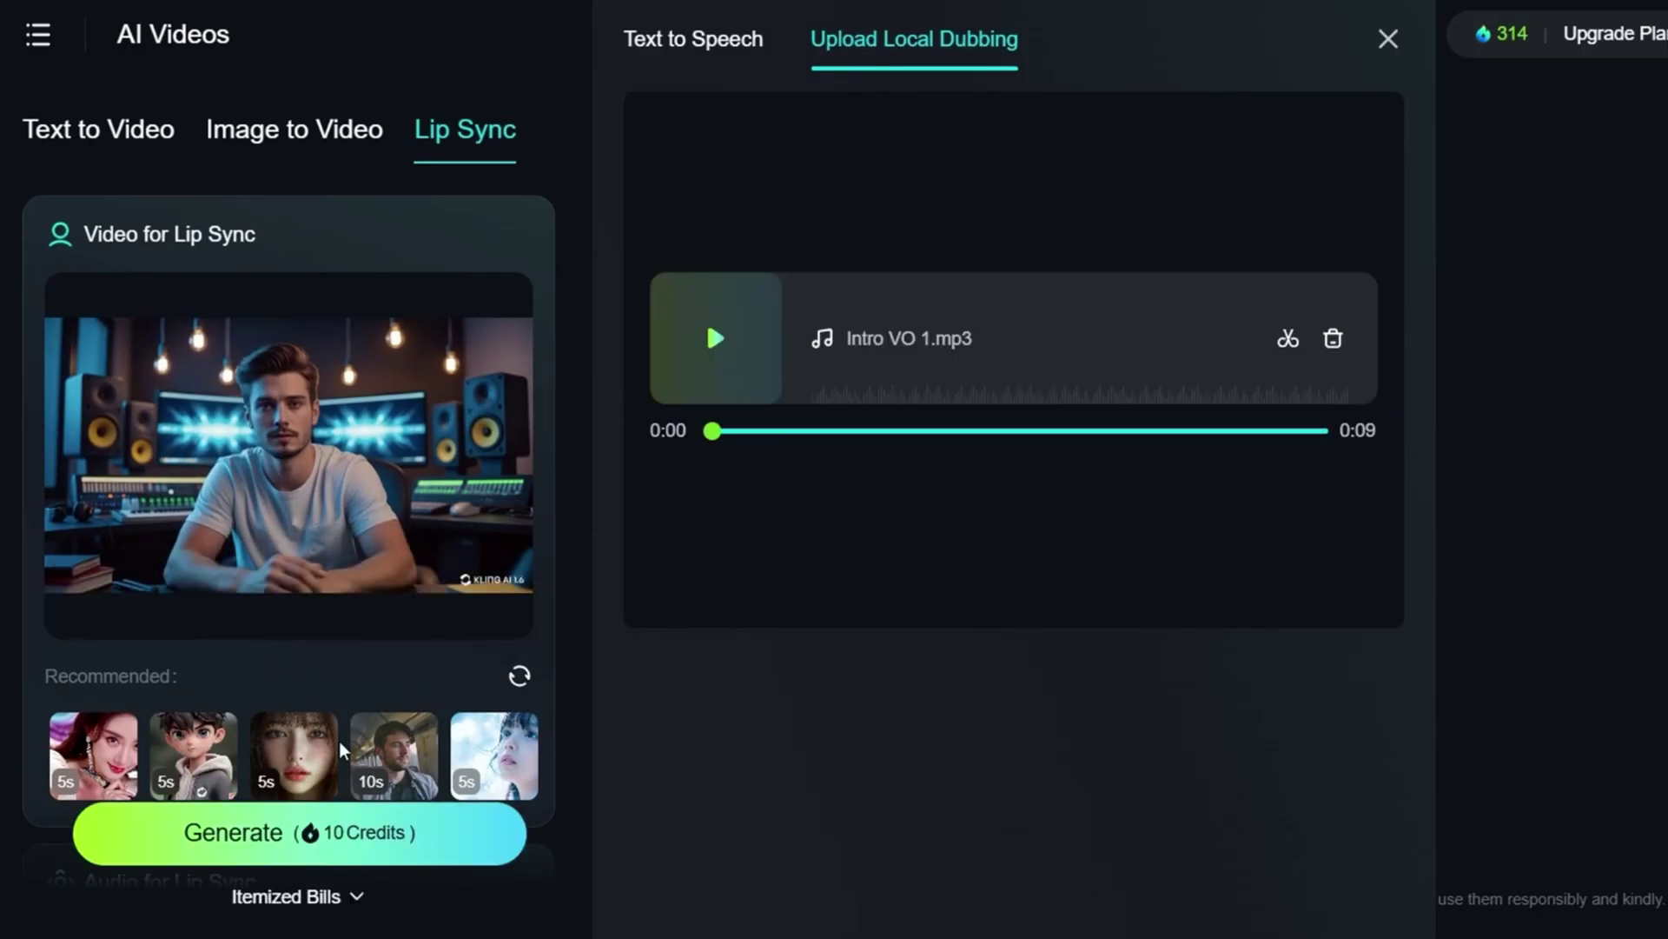
click(278, 841)
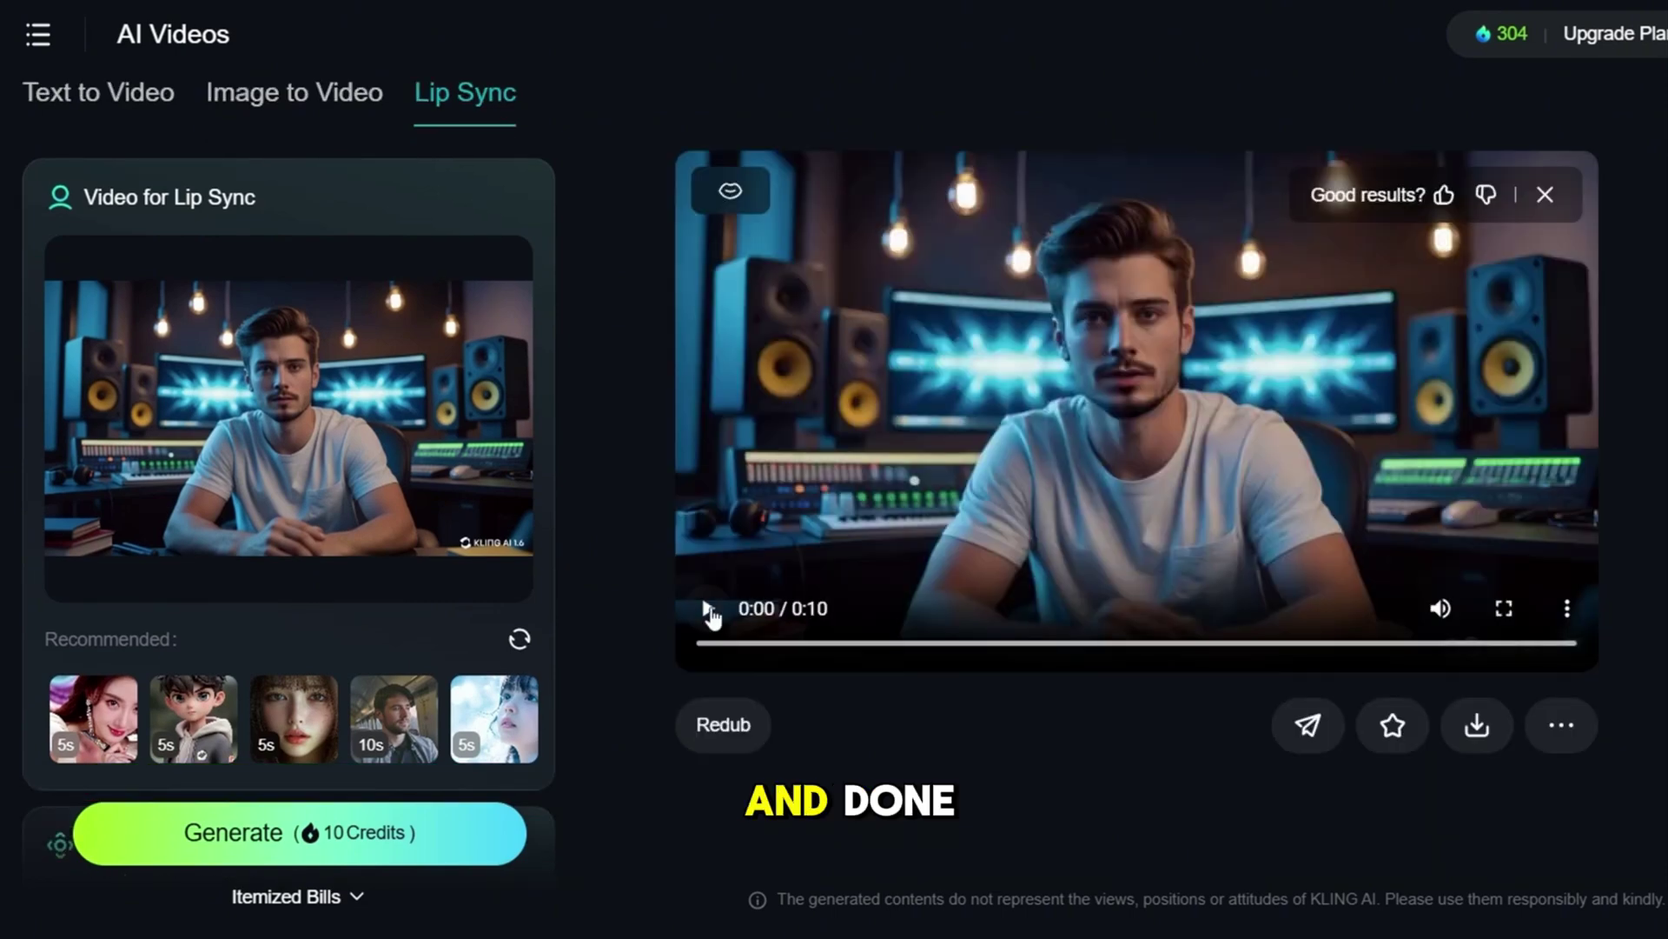
click(710, 610)
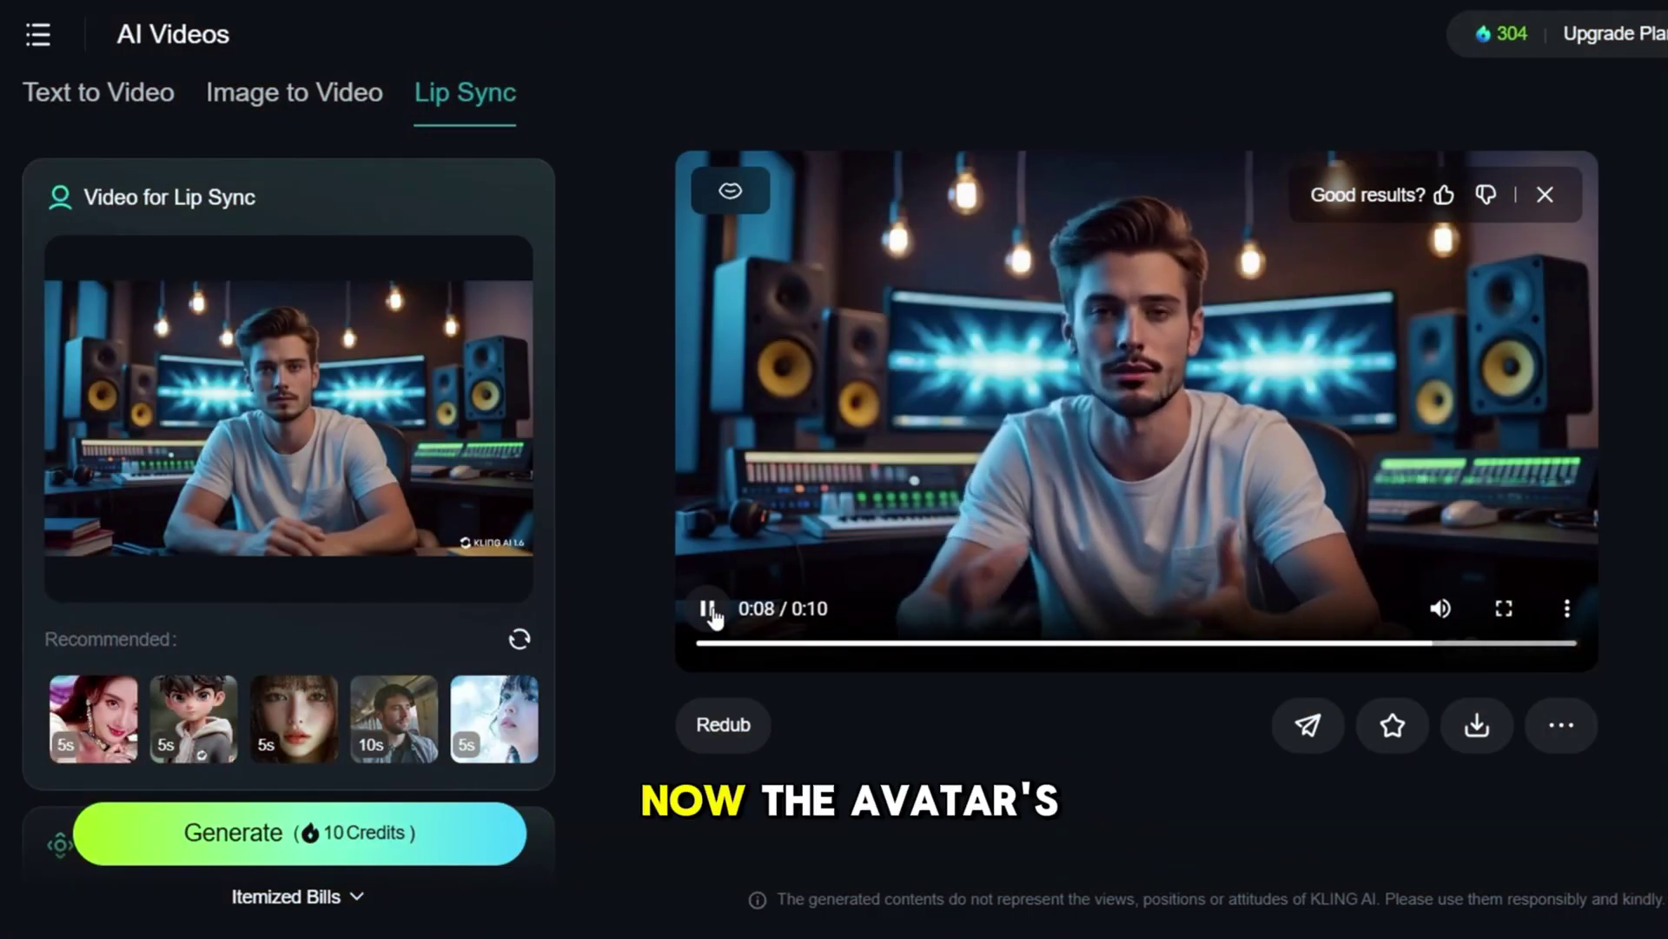
mouse_move(1476, 724)
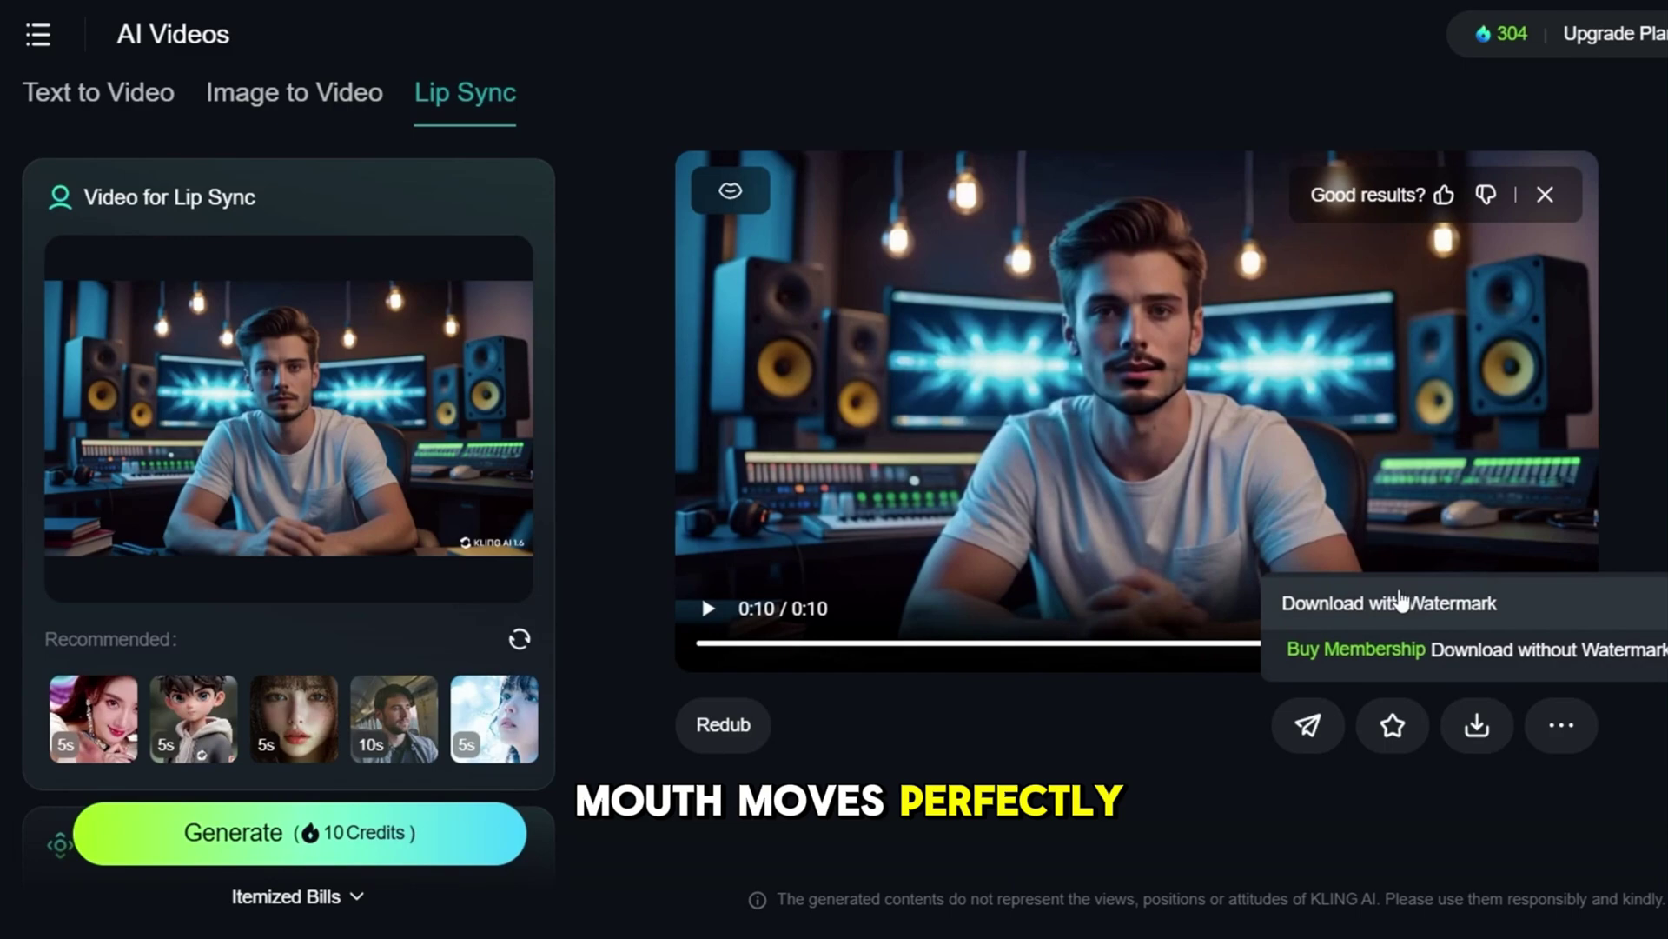
click(1382, 596)
Swap in the next avatar clip with its voice-over and generate its lip sync.
click(499, 270)
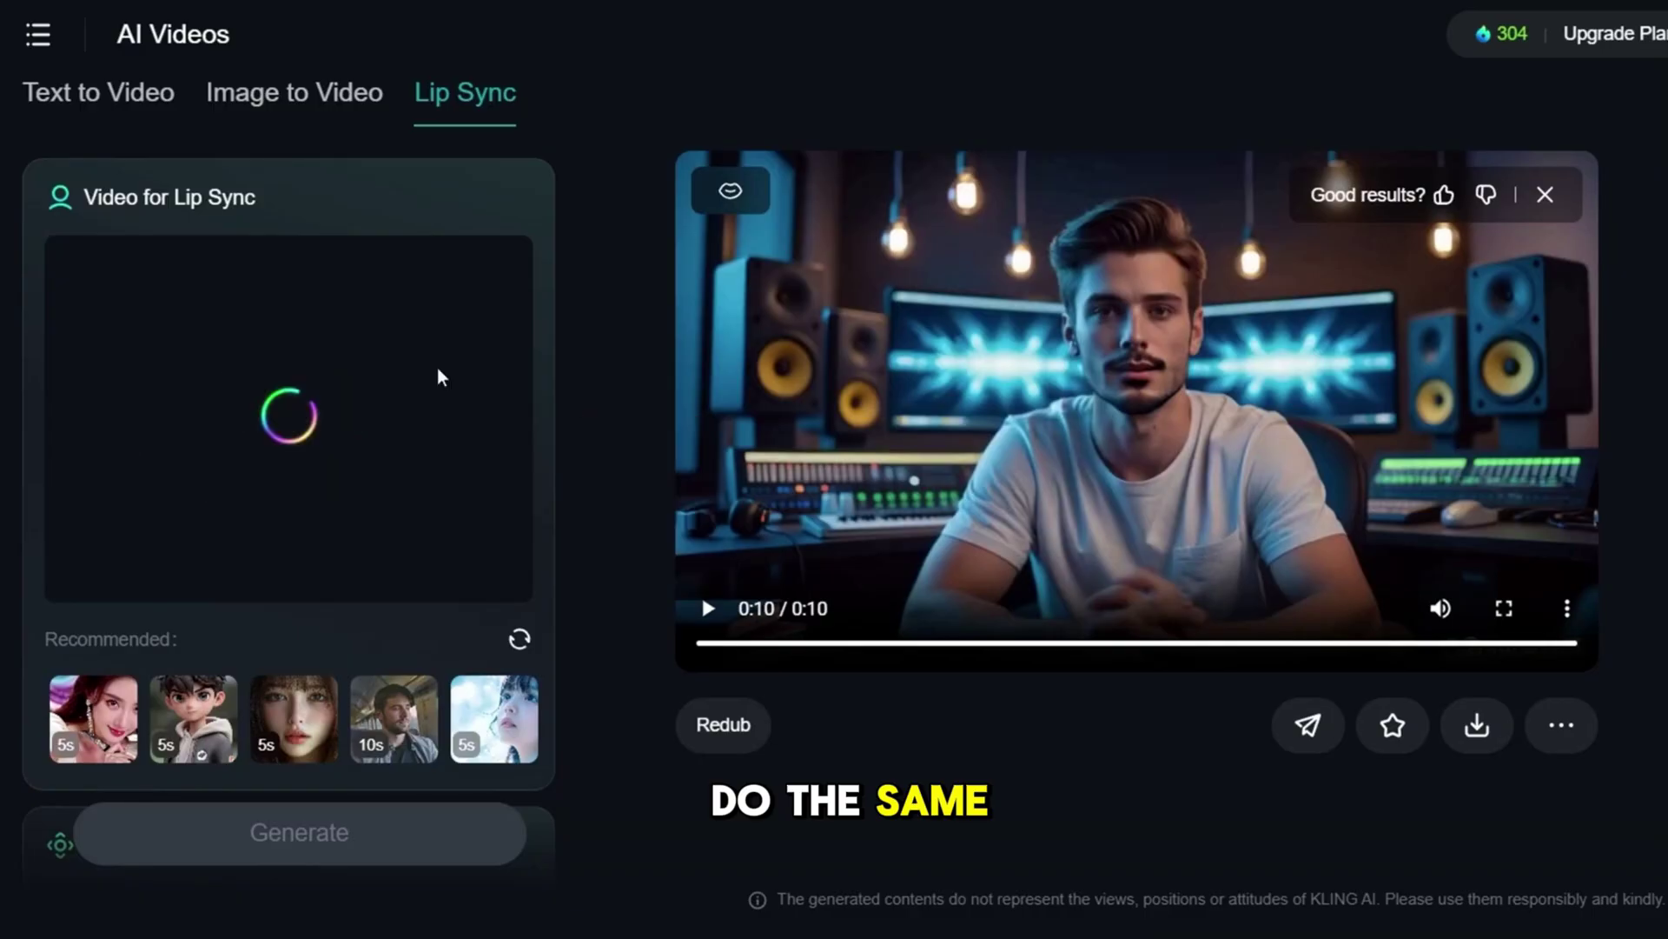
drag(462, 383, 435, 391)
click(287, 723)
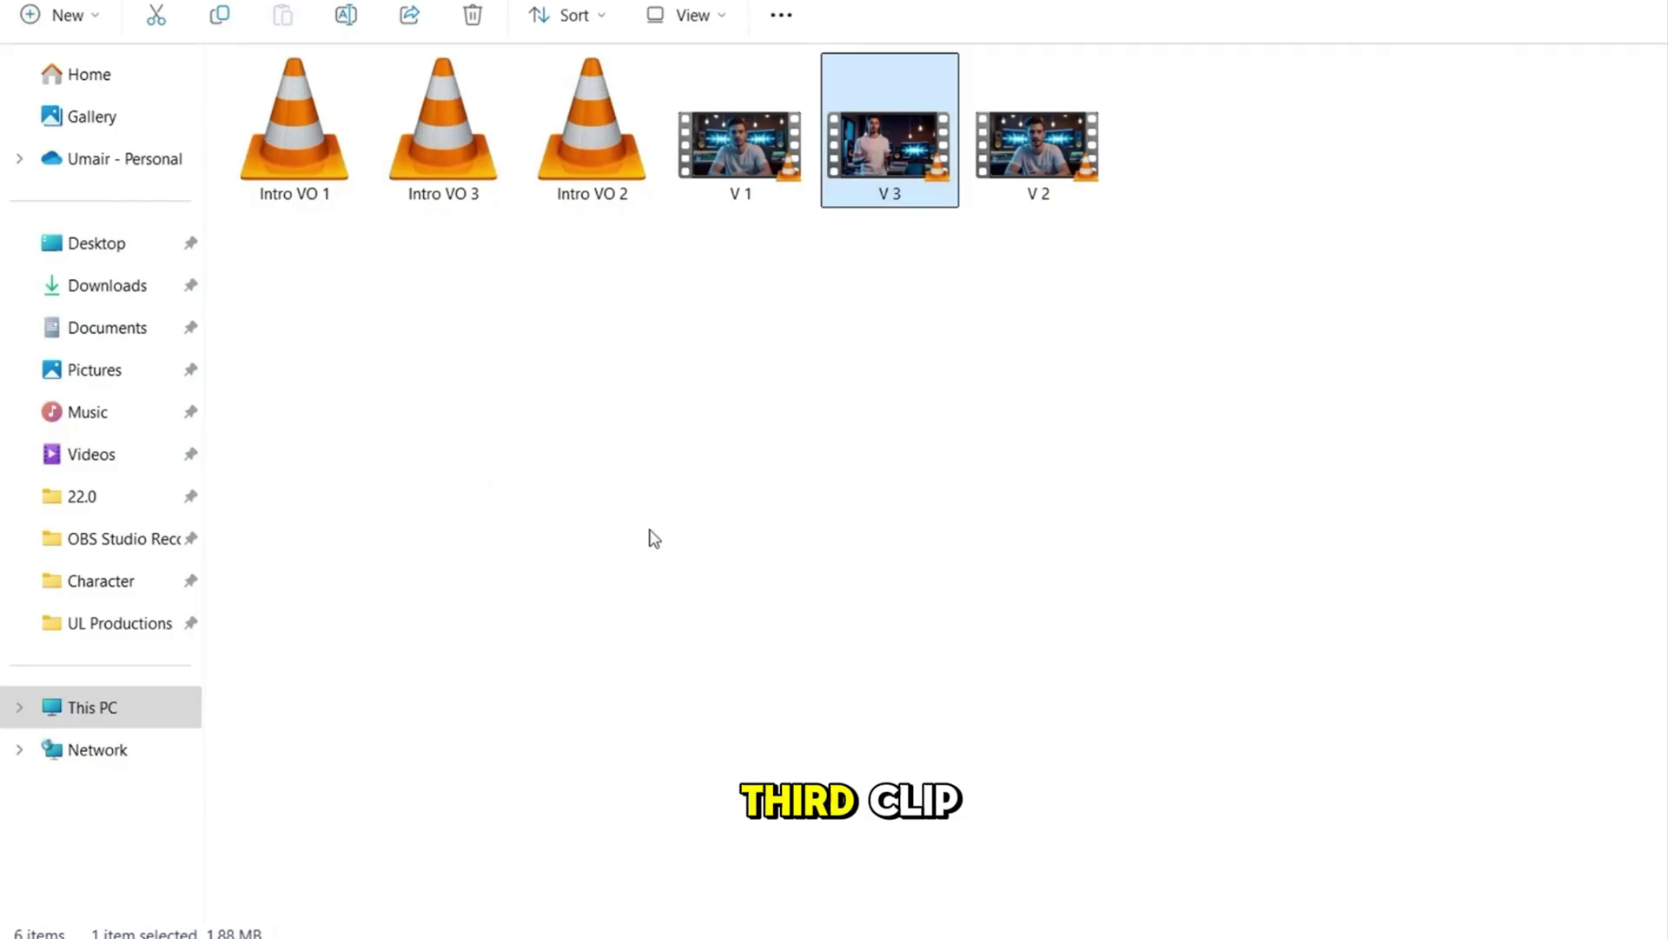
click(260, 829)
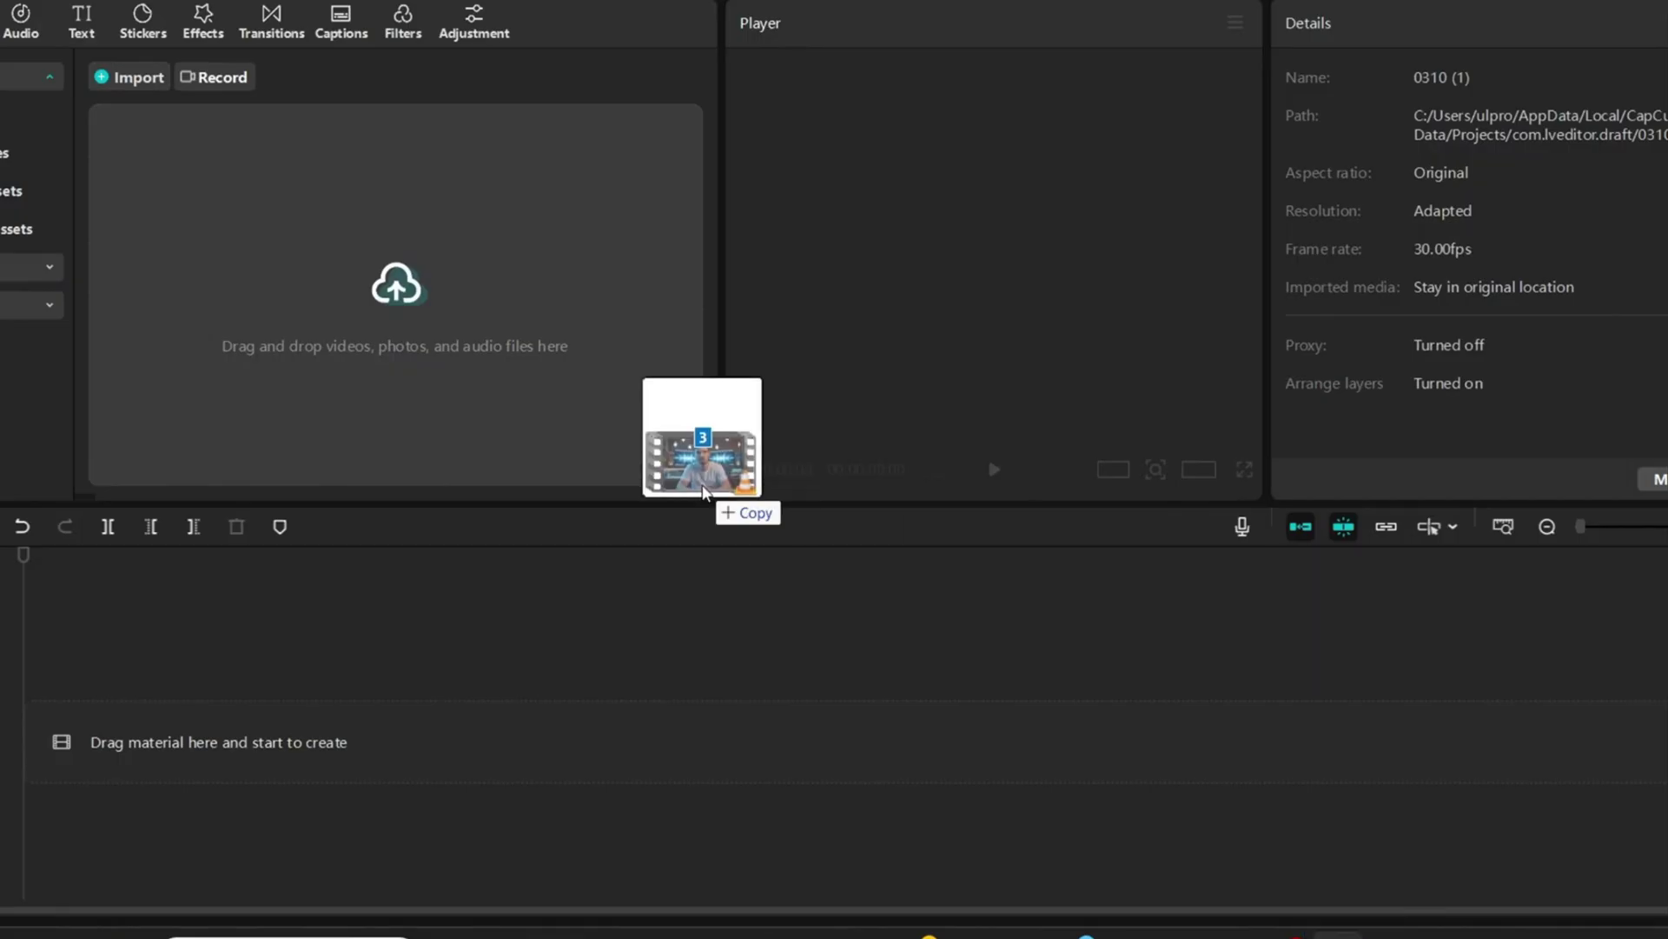
Import Synced 1–3 onto the timeline and scale the first clip to 107%, nudging it down.
drag(702, 491, 309, 279)
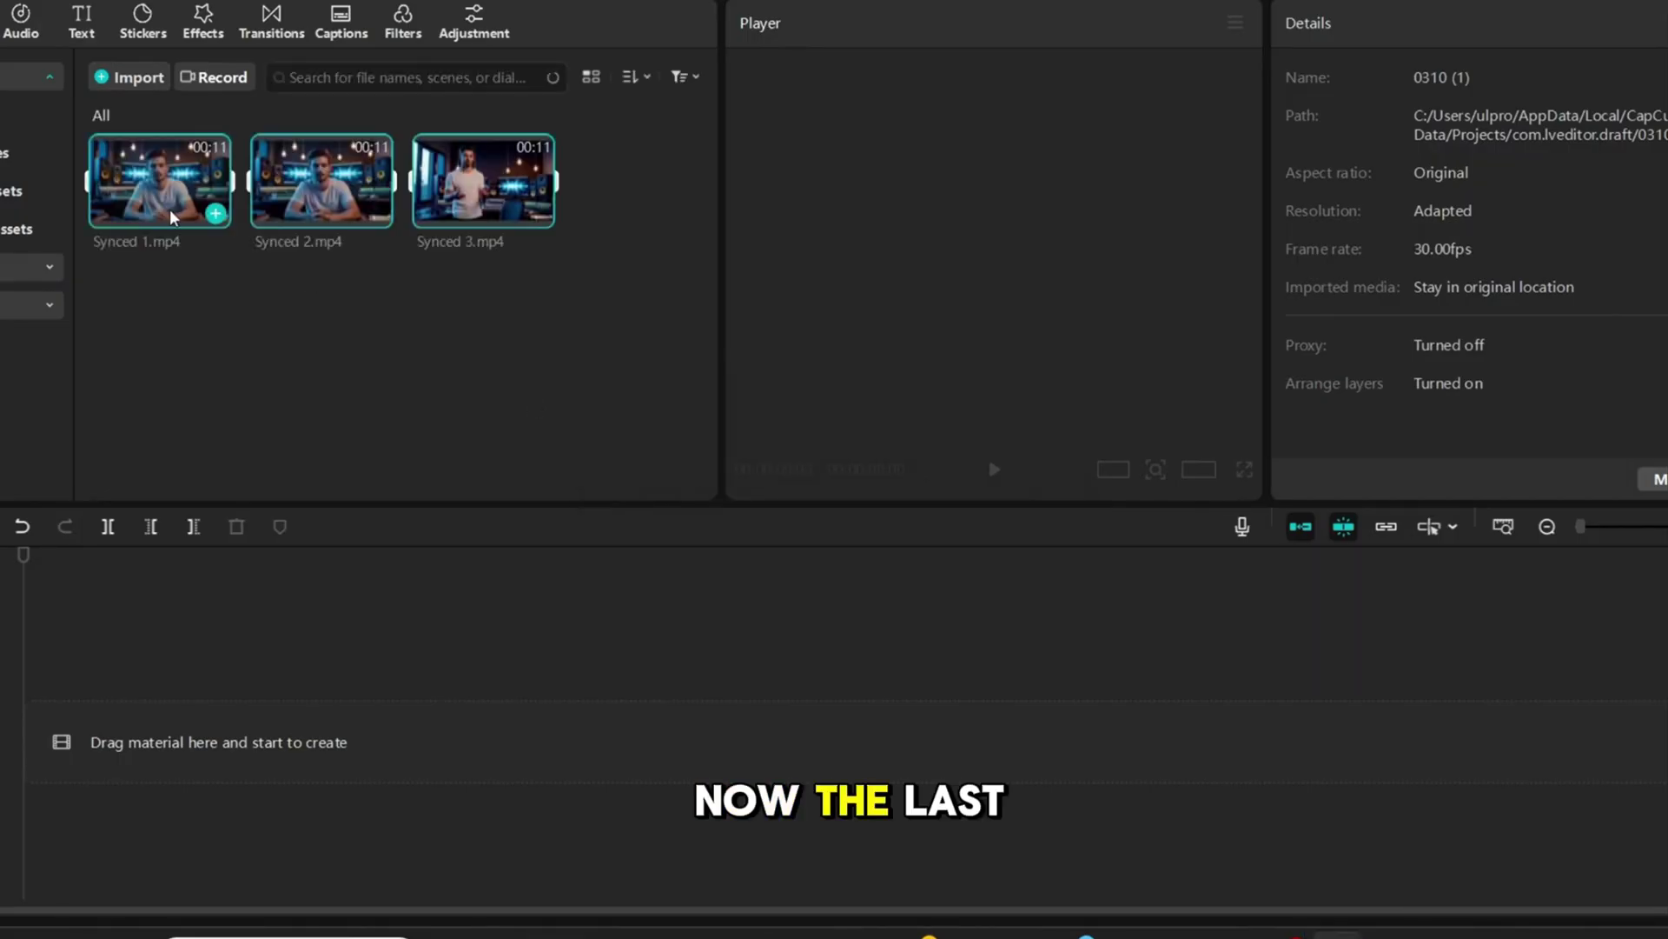
drag(322, 182, 164, 700)
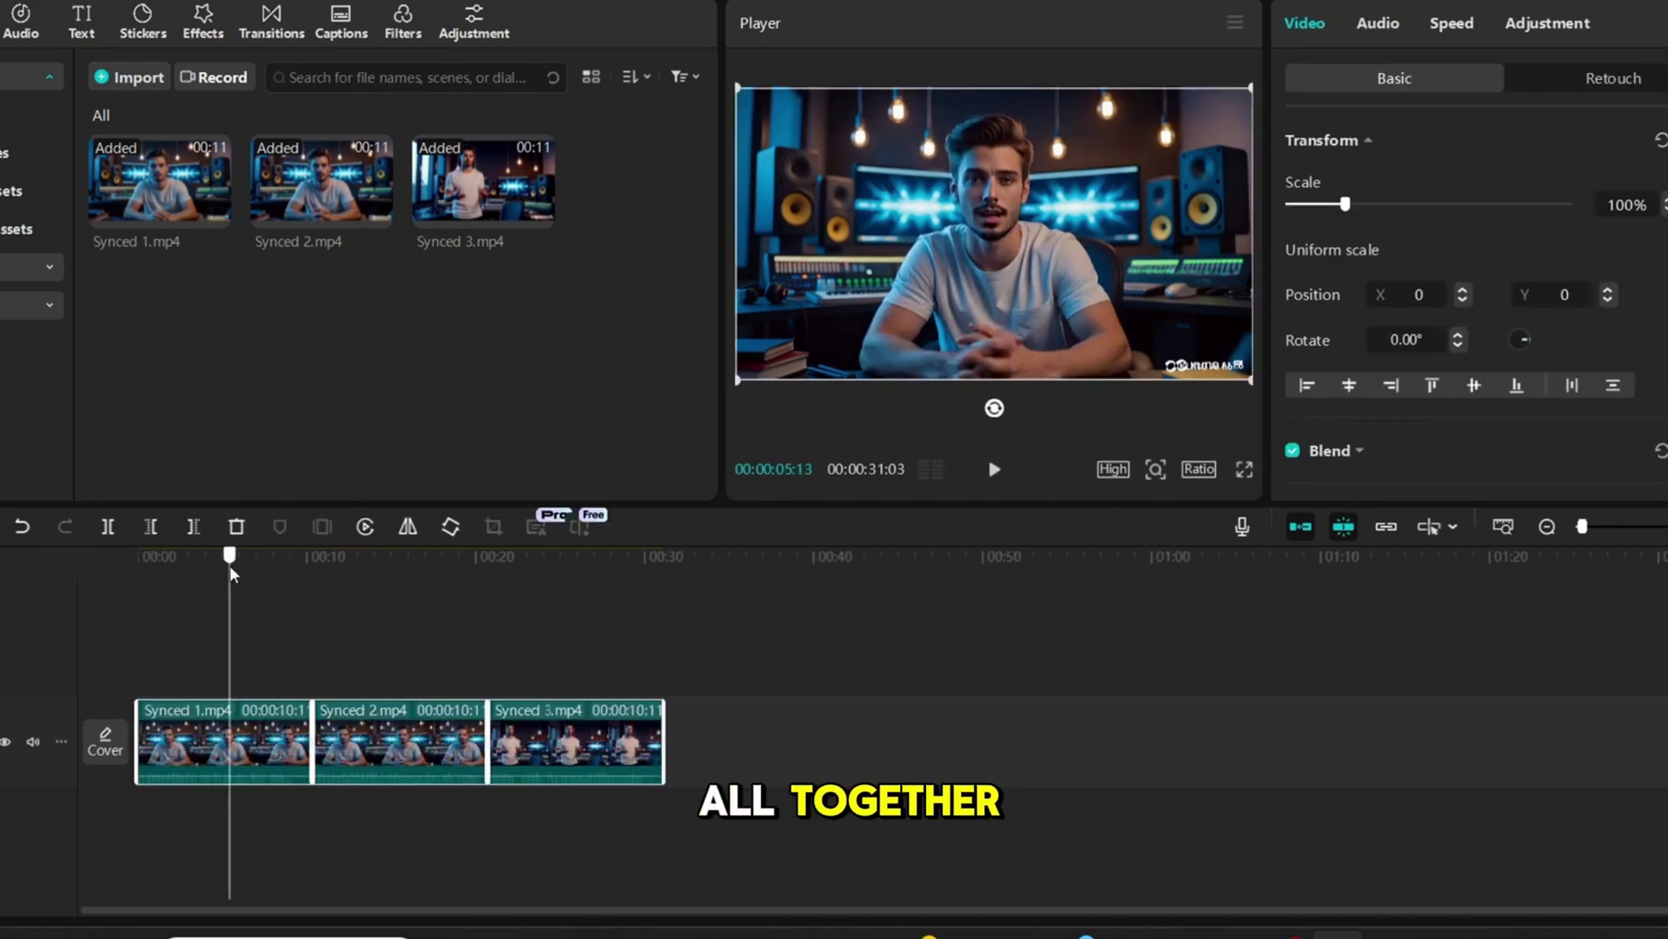
click(213, 714)
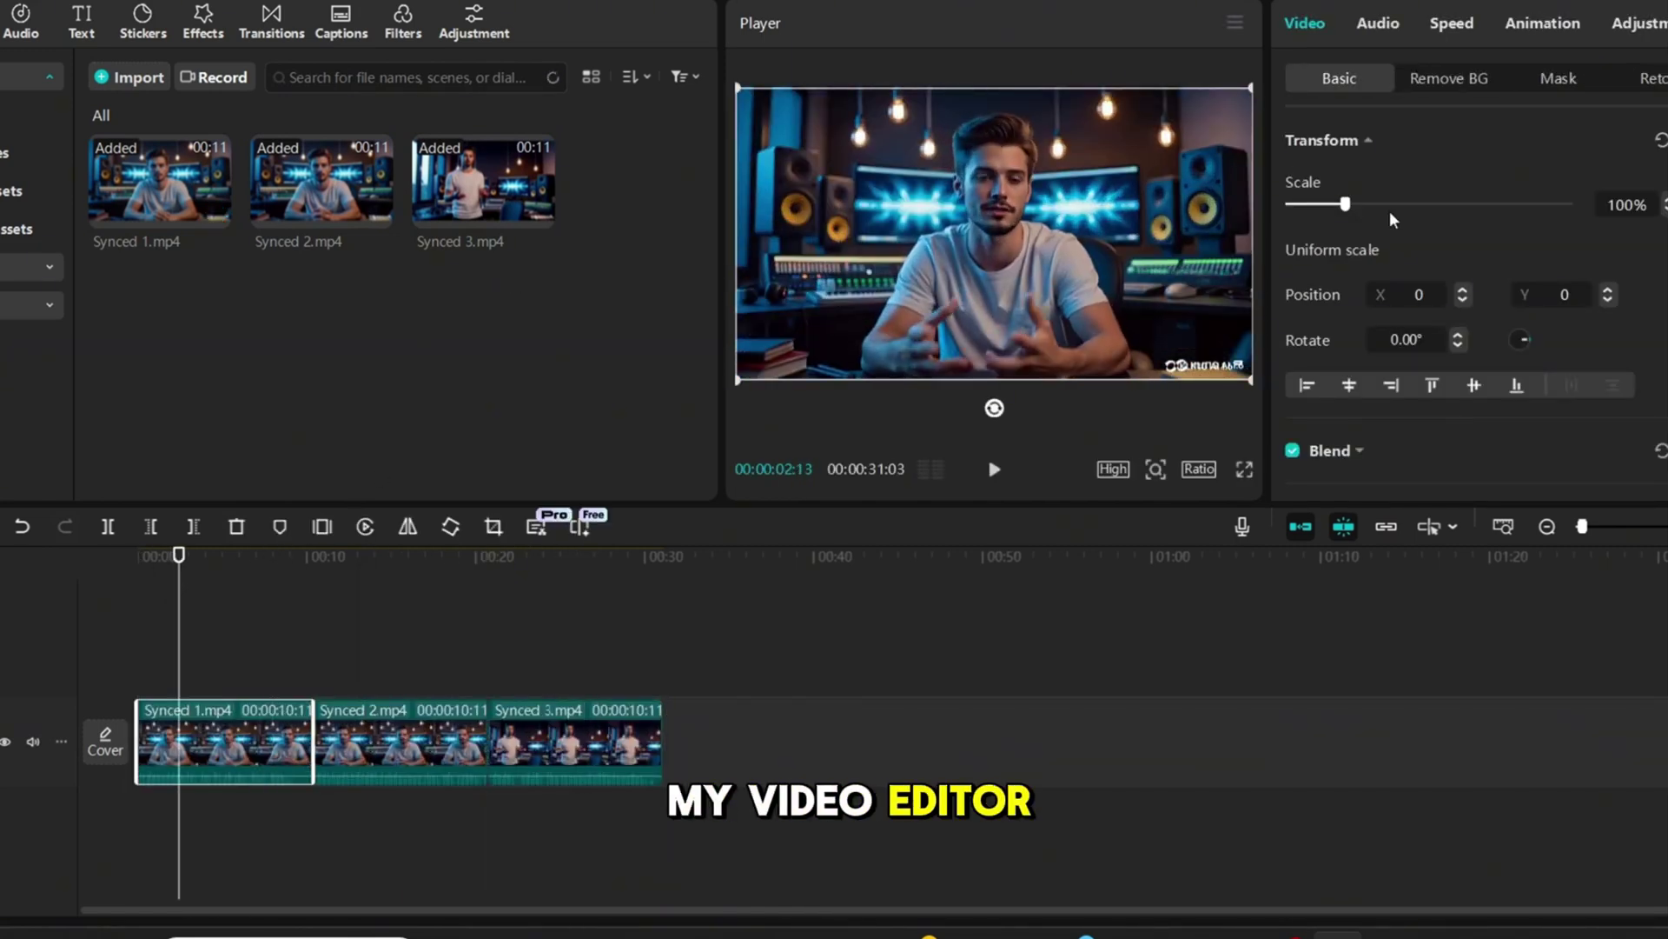
drag(1346, 209, 1351, 209)
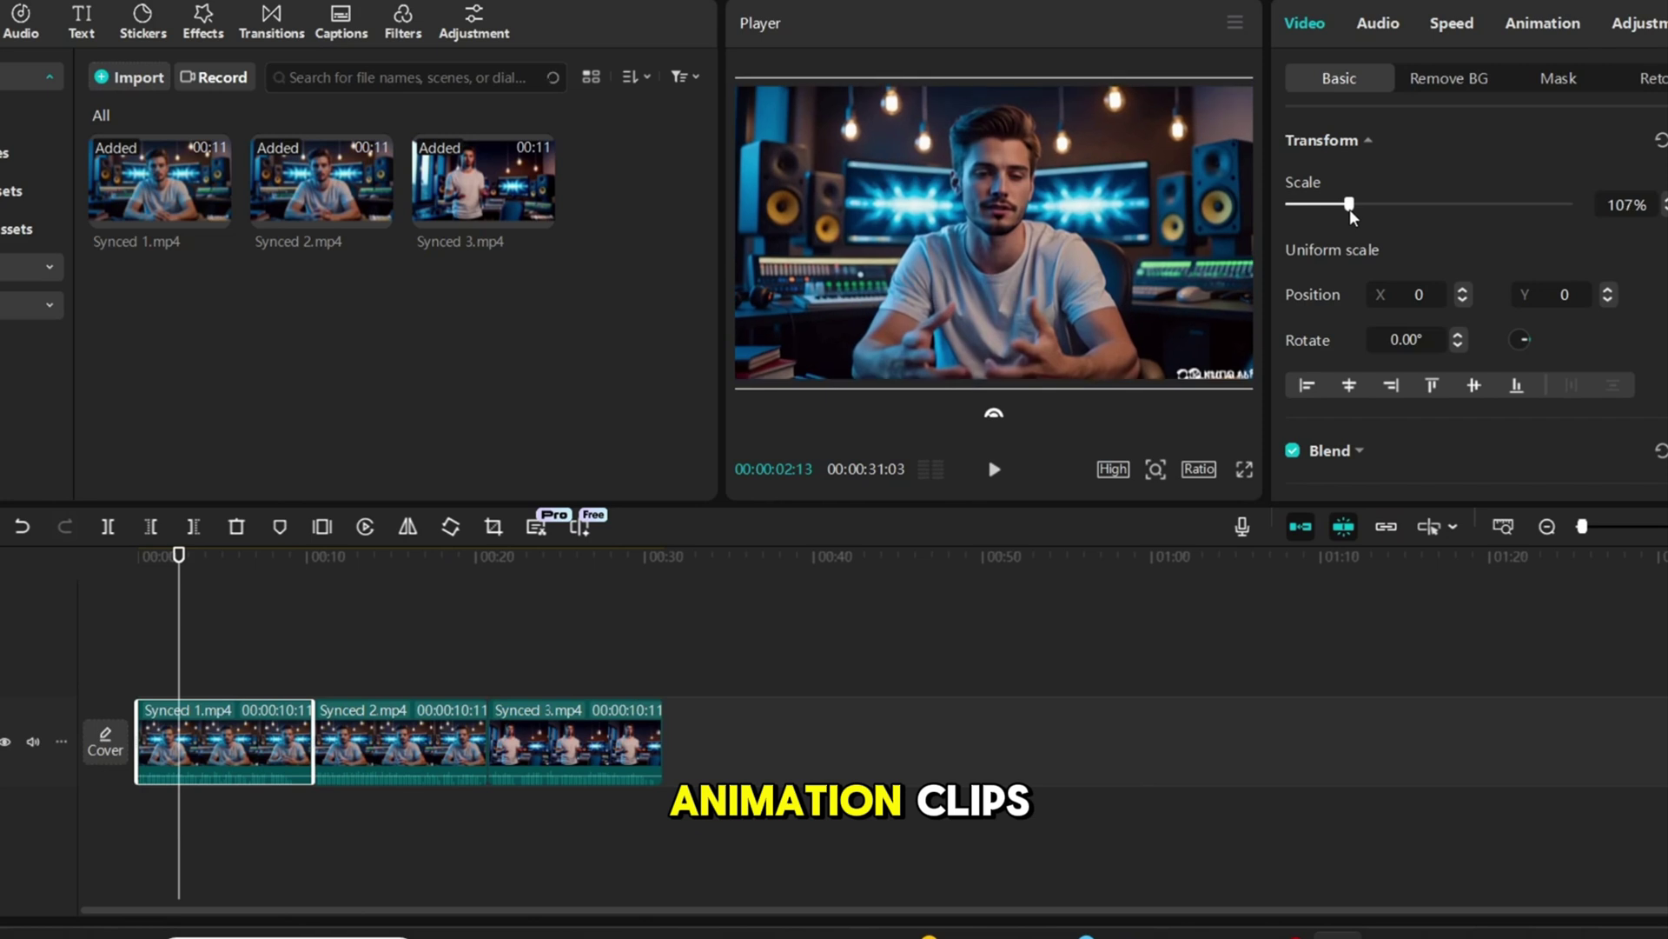
drag(1156, 201, 1158, 215)
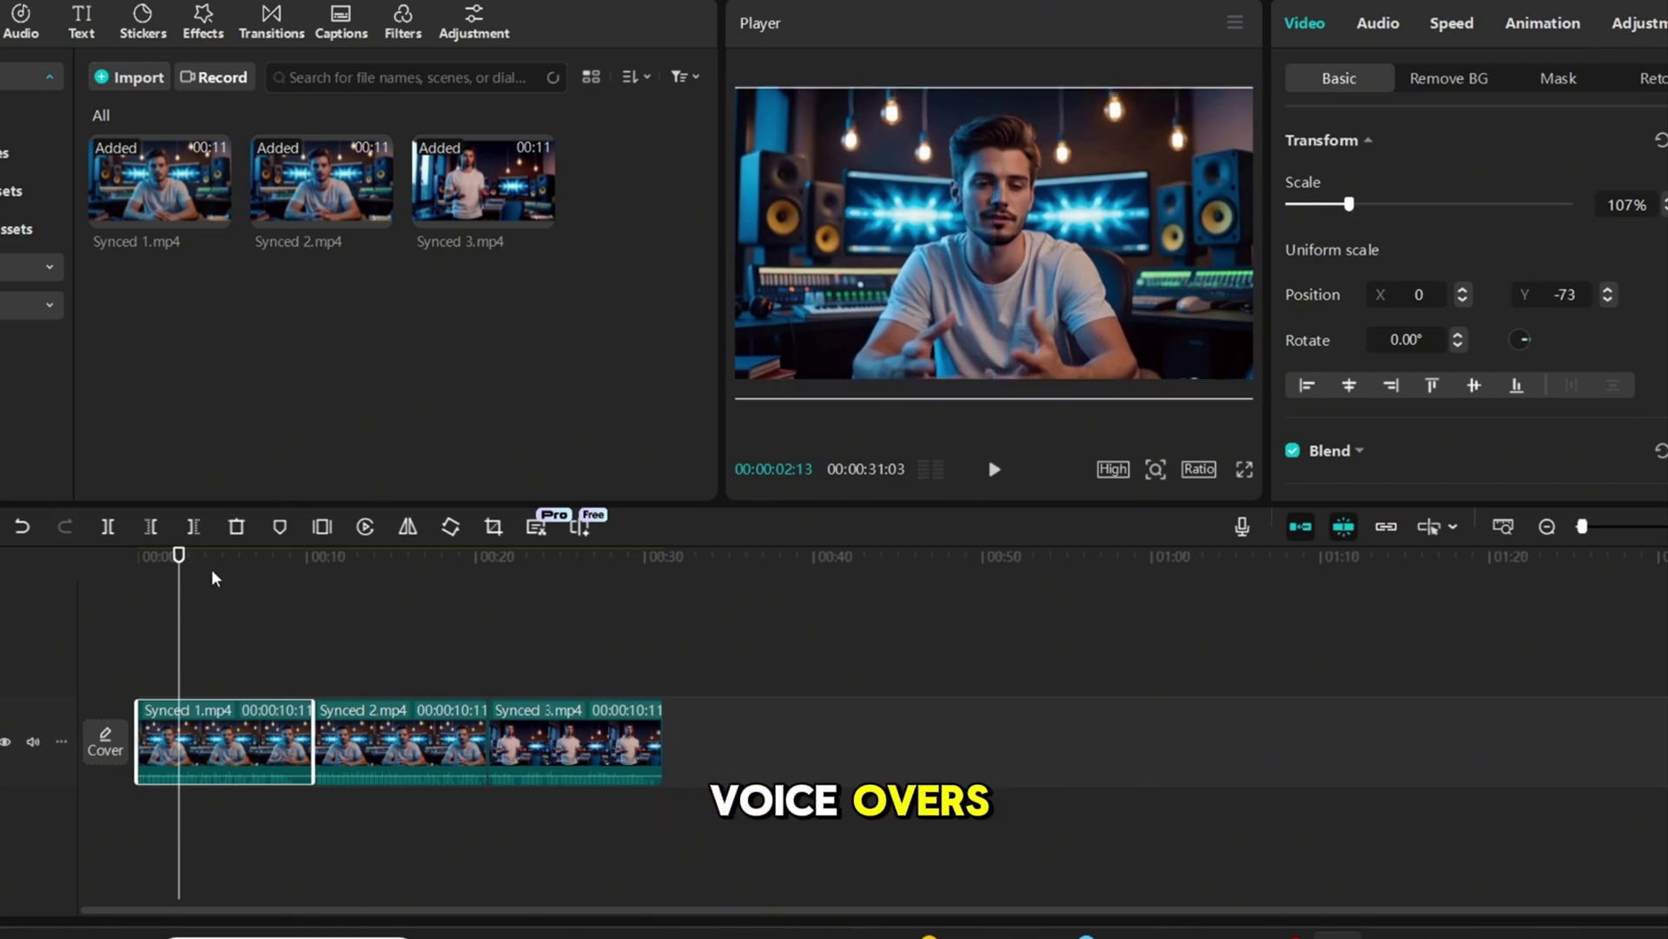
Reposition the Synced 2.mp4 picture within the frame.
click(414, 738)
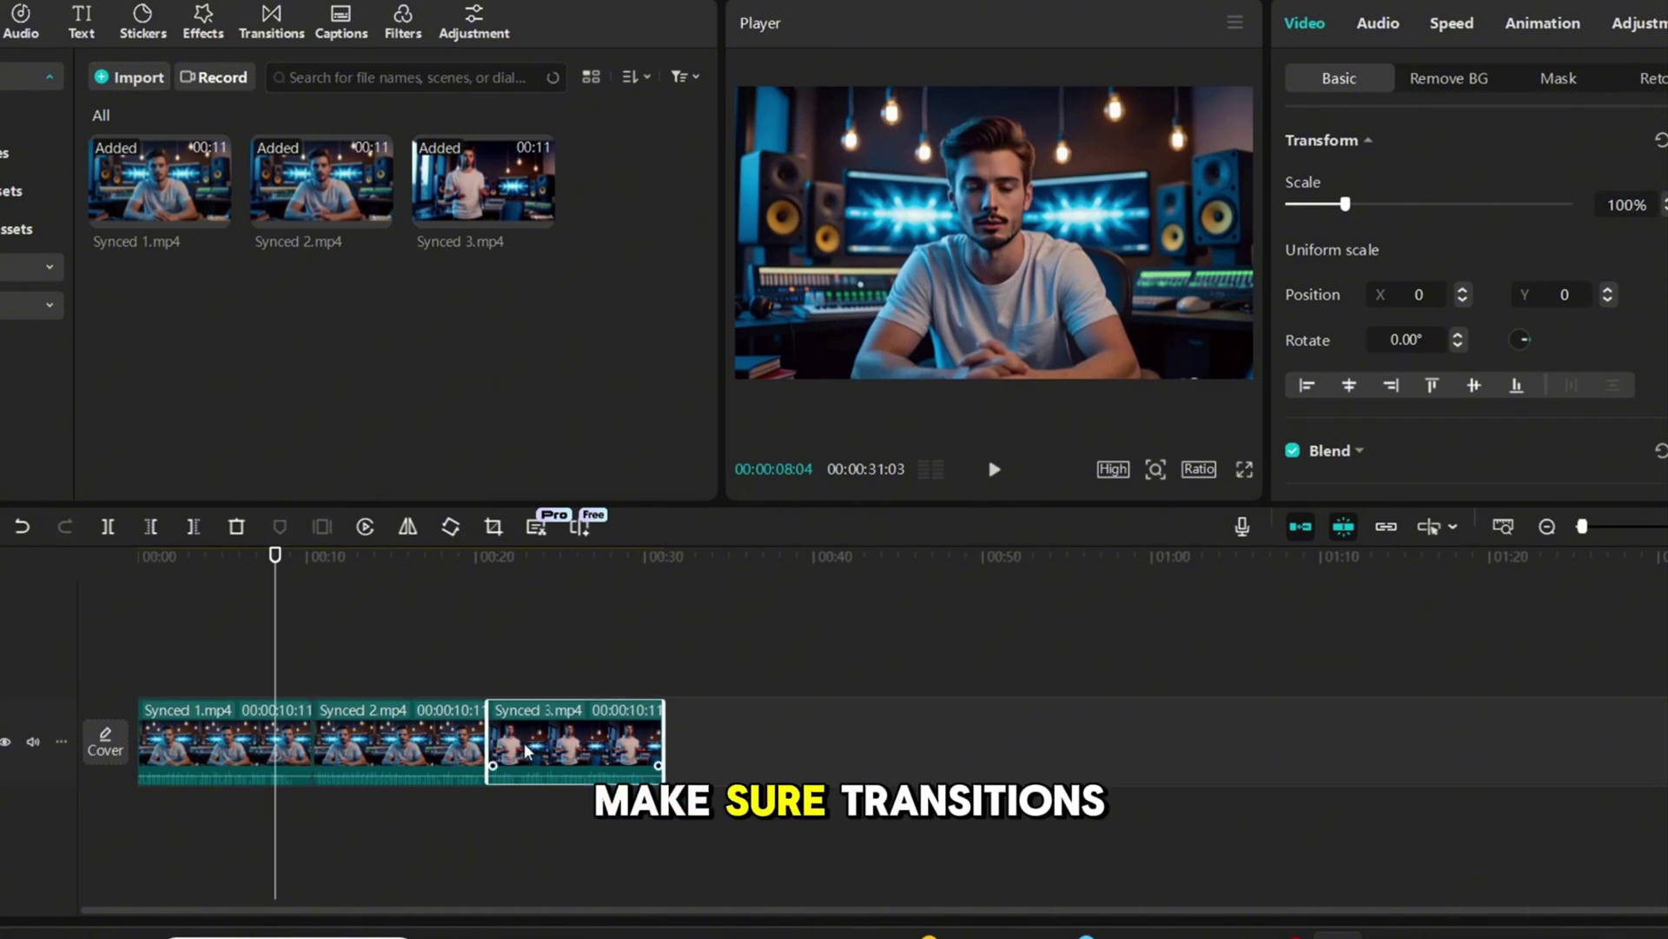
click(752, 660)
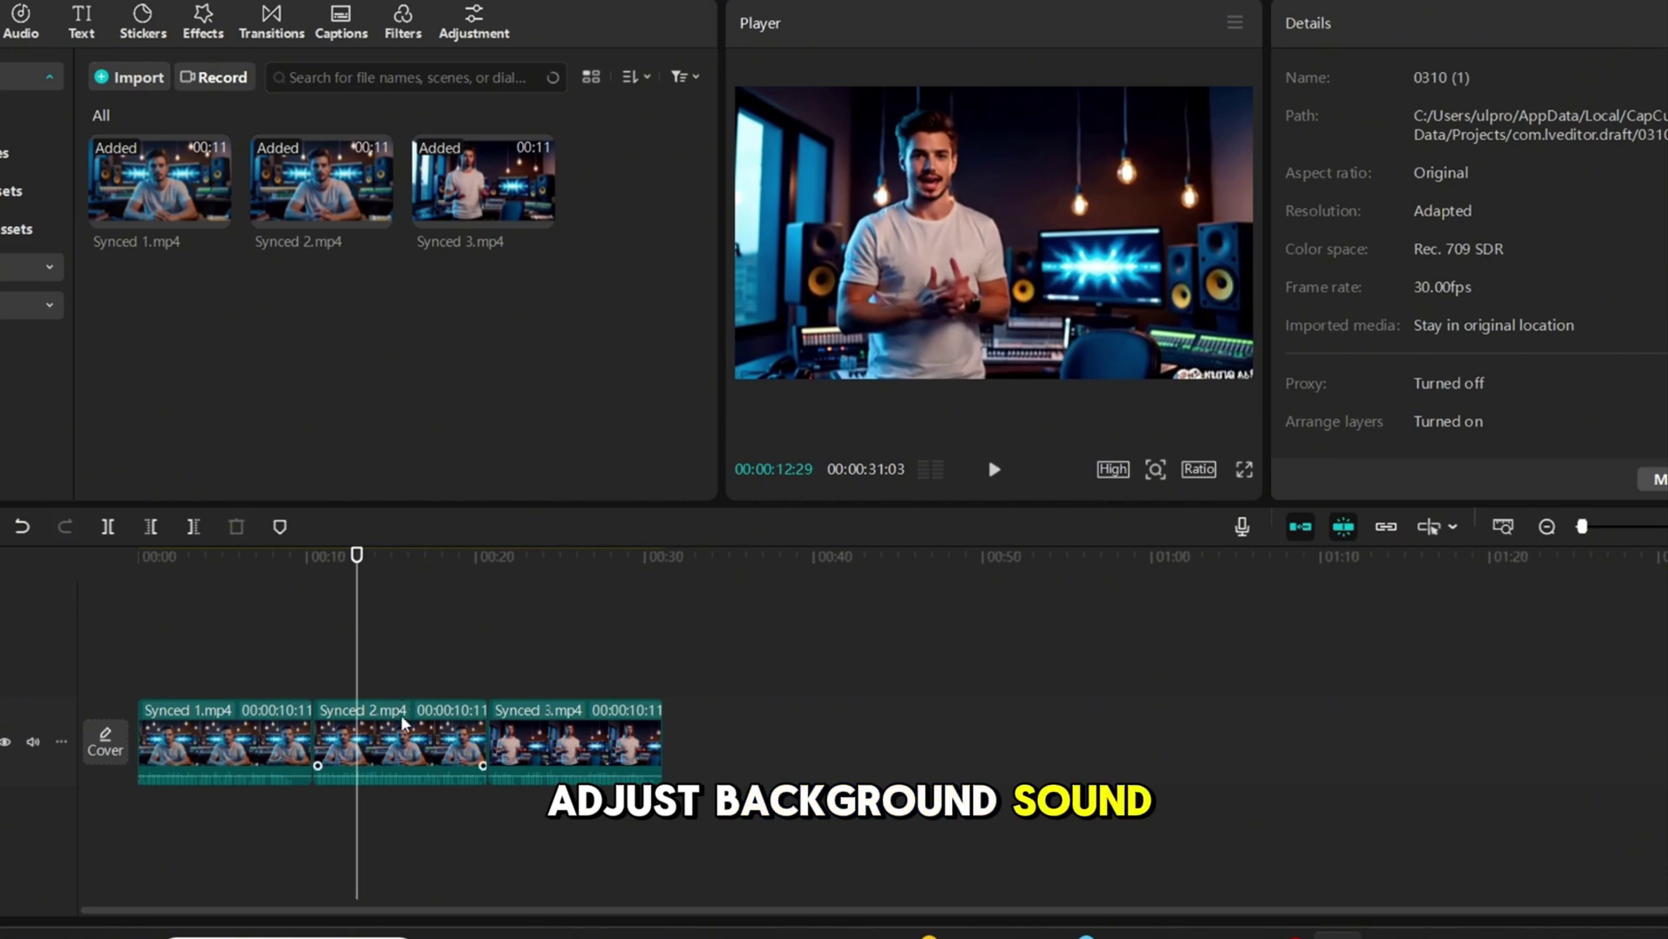
click(404, 708)
drag(1105, 306, 1095, 263)
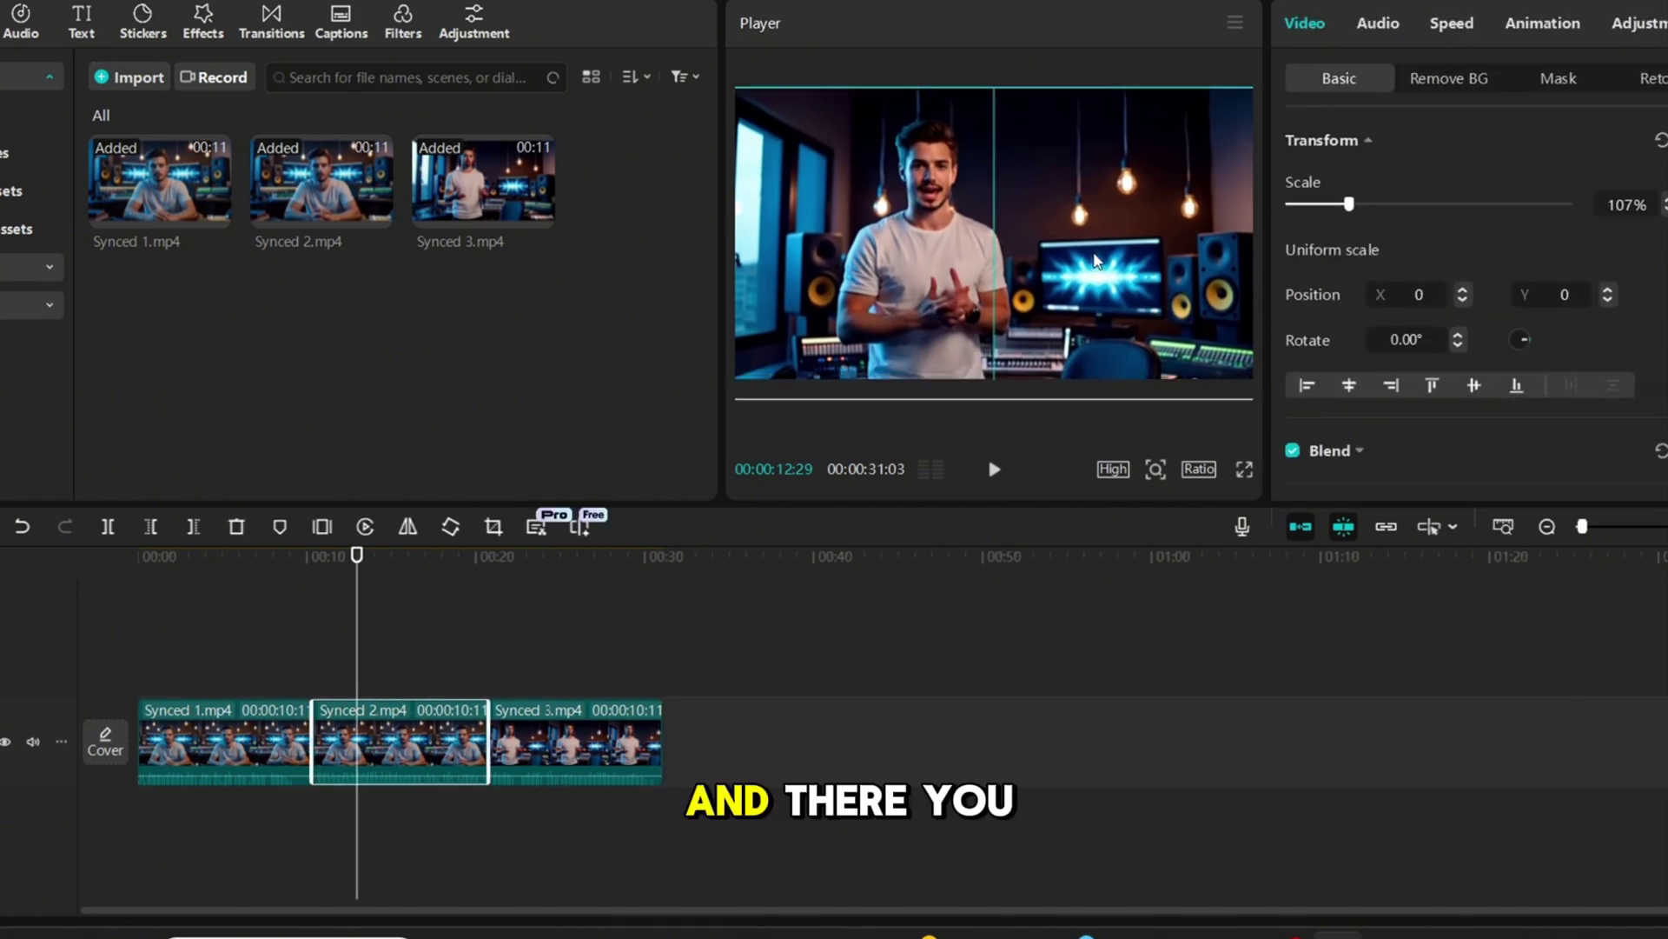